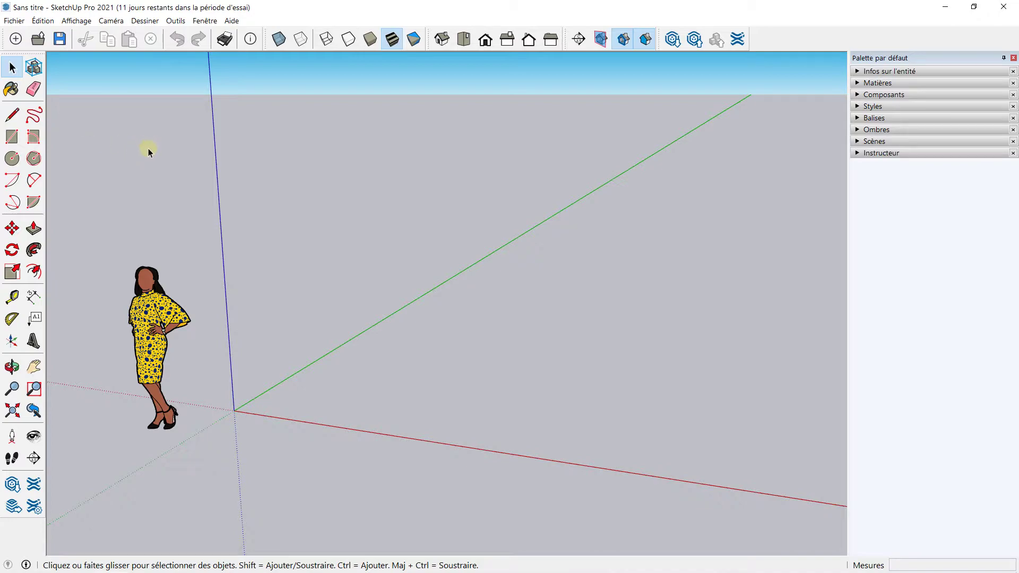
Tilt the view onto the ground and place the rectangle's first corner
middle_click_drag(149, 152, 228, 155)
key("o")
left_click_drag(690, 160, 93, 289, "shift")
key("space")
mouse_move(93, 289)
middle_mouse_down()
mouse_move(717, 227)
mouse_move(232, 244)
middle_mouse_up()
middle_click_drag(468, 236, 267, 173, "shift")
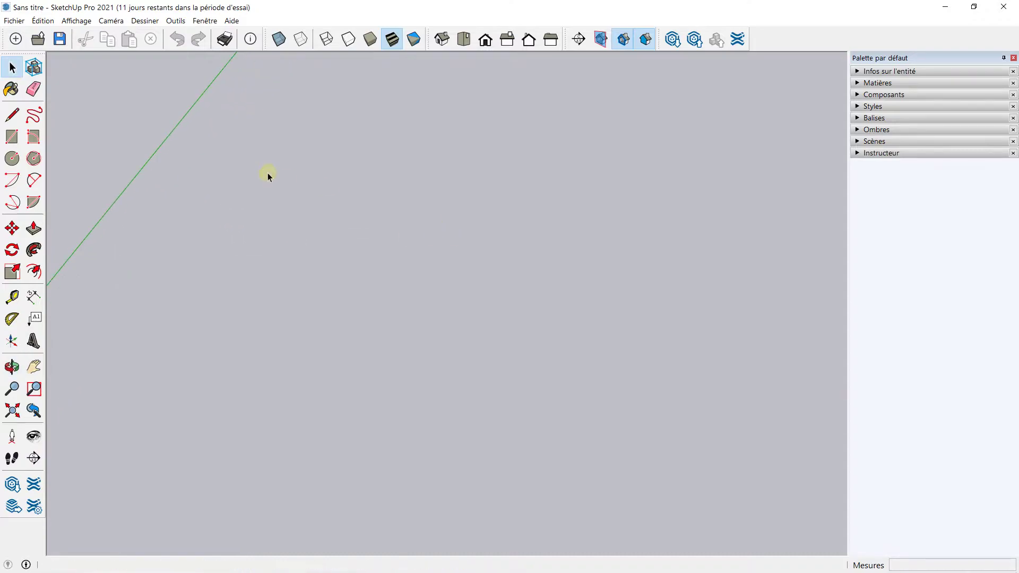
left_click(11, 138)
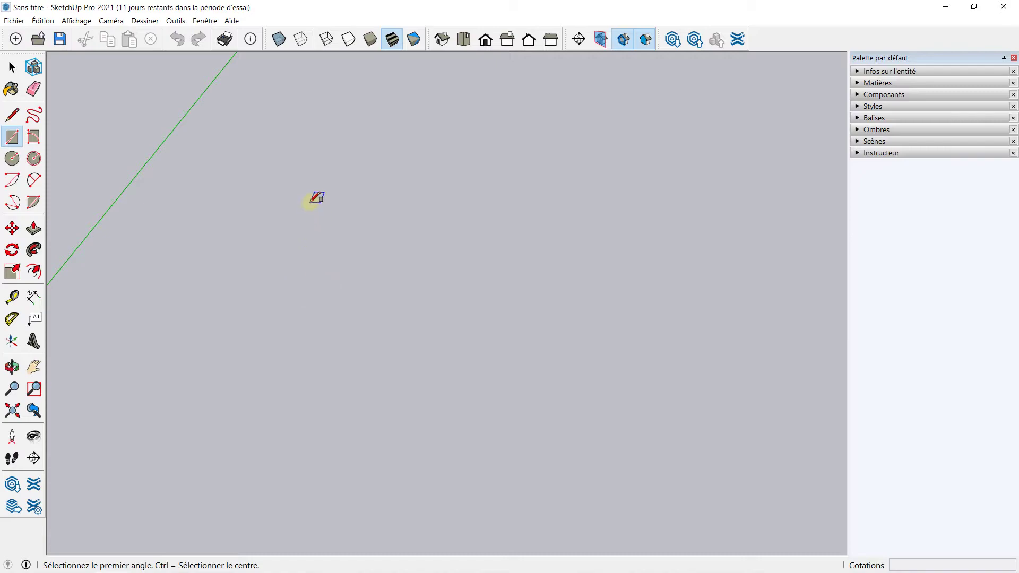
left_click(306, 197)
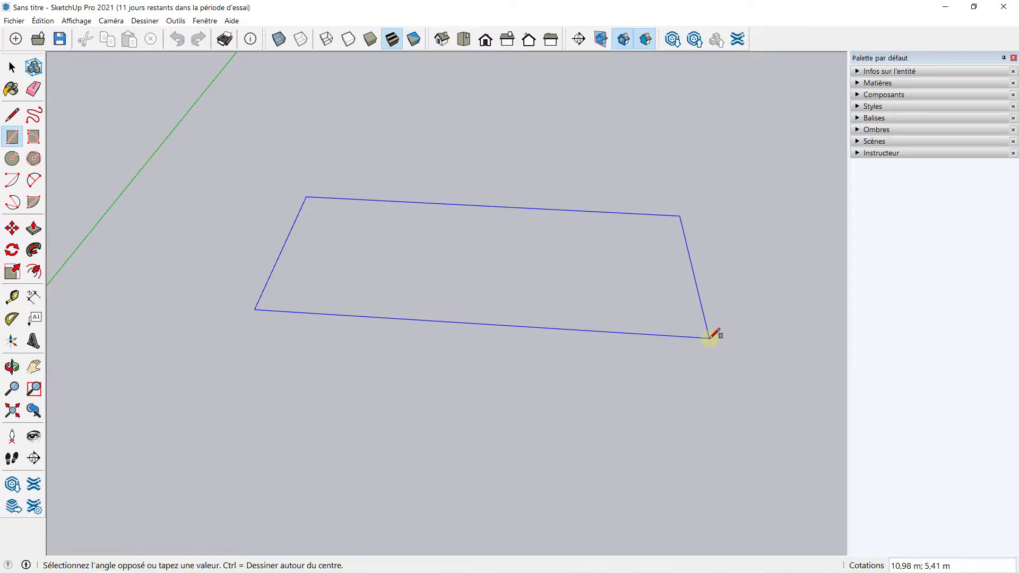
Enter 16m;14m as the rectangle size to create the site base face
key("Caps_Lock")
type("10")
key("Caps_Lock")
type("m")
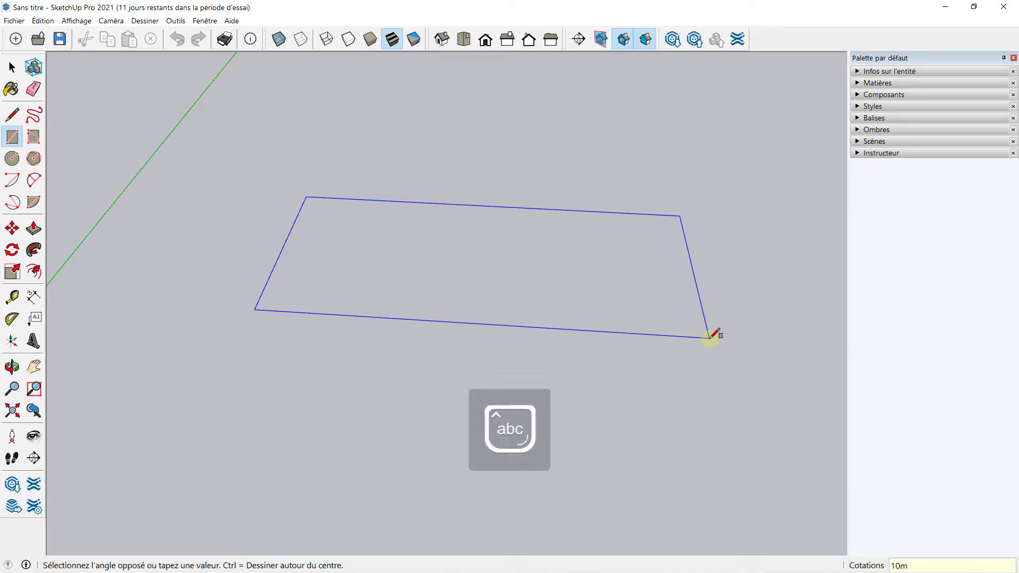
key("BackSpace")
key("BackSpace")
key("BackSpace")
key("Caps_Lock")
type("6")
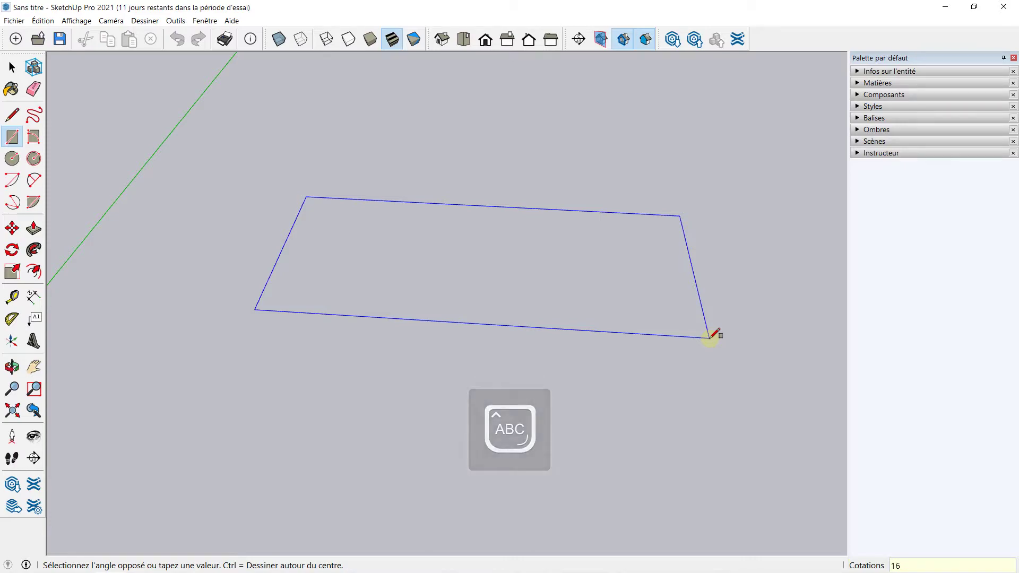
key("BackSpace")
key("BackSpace")
key("Caps_Lock")
key("Caps_Lock")
type("0")
key("BackSpace")
key("BackSpace")
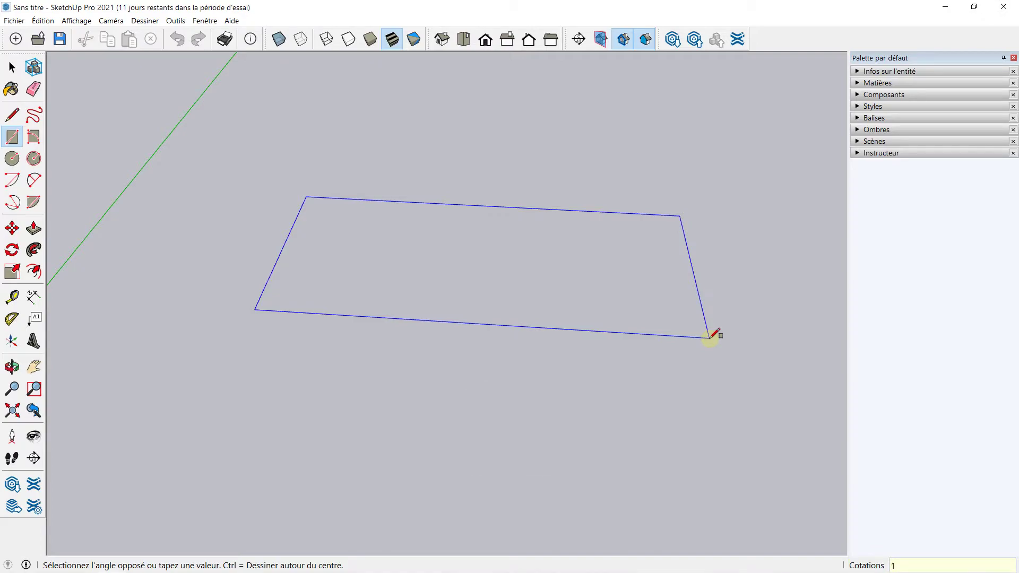
type("6")
key("Caps_Lock")
type("m")
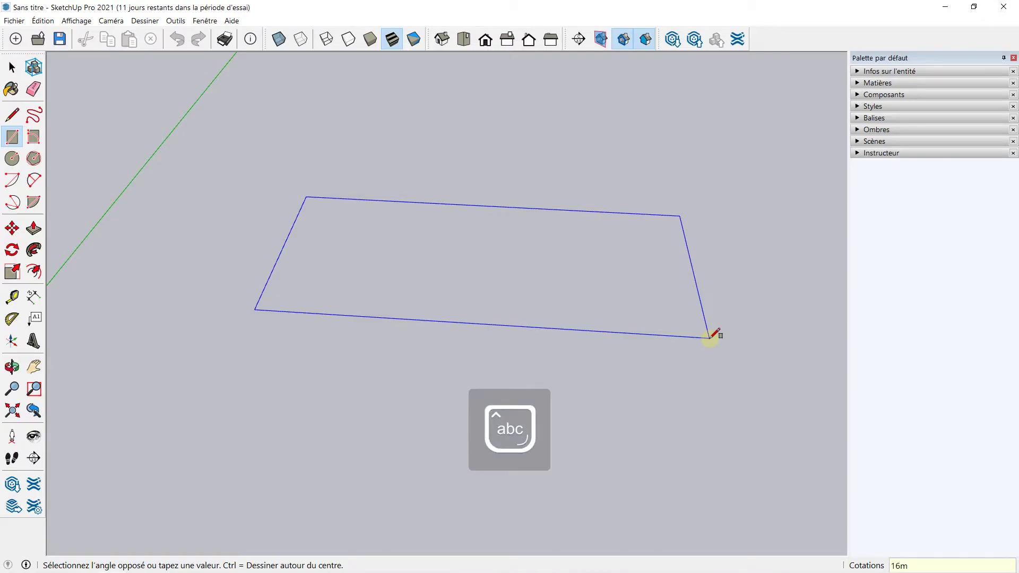
type(";")
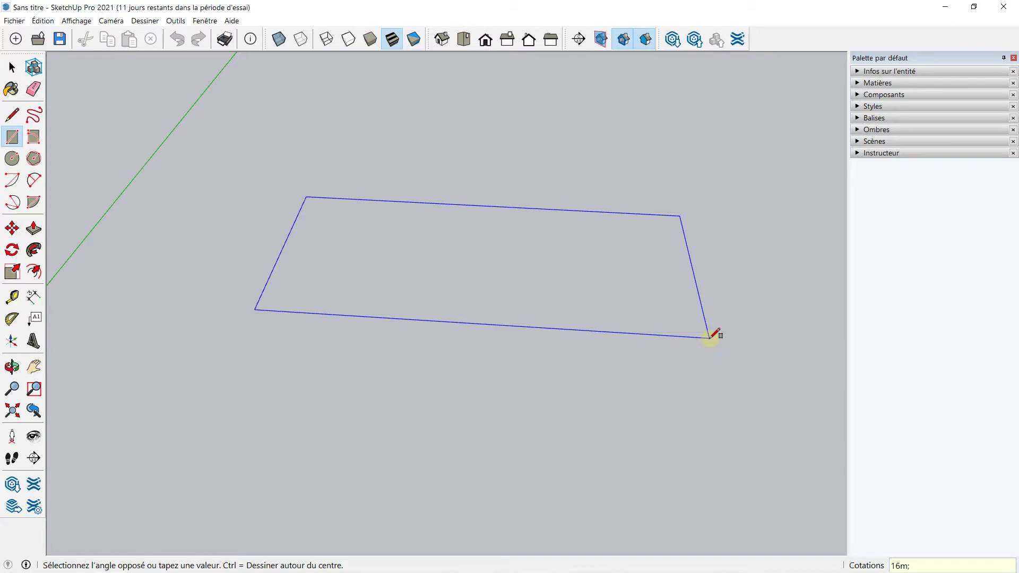
key("Caps_Lock")
key("Caps_Lock")
type("14m")
key("Return")
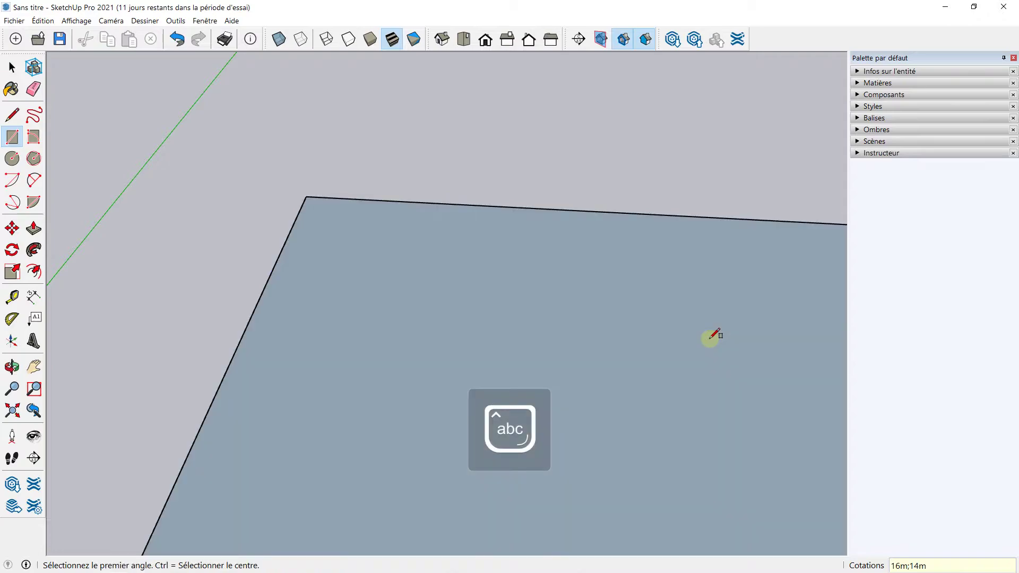
scroll(690, 324, "down", 4)
Try measuring from the face's left and top edges with Tape Measure, then cancel
scroll(690, 302, "down", 1)
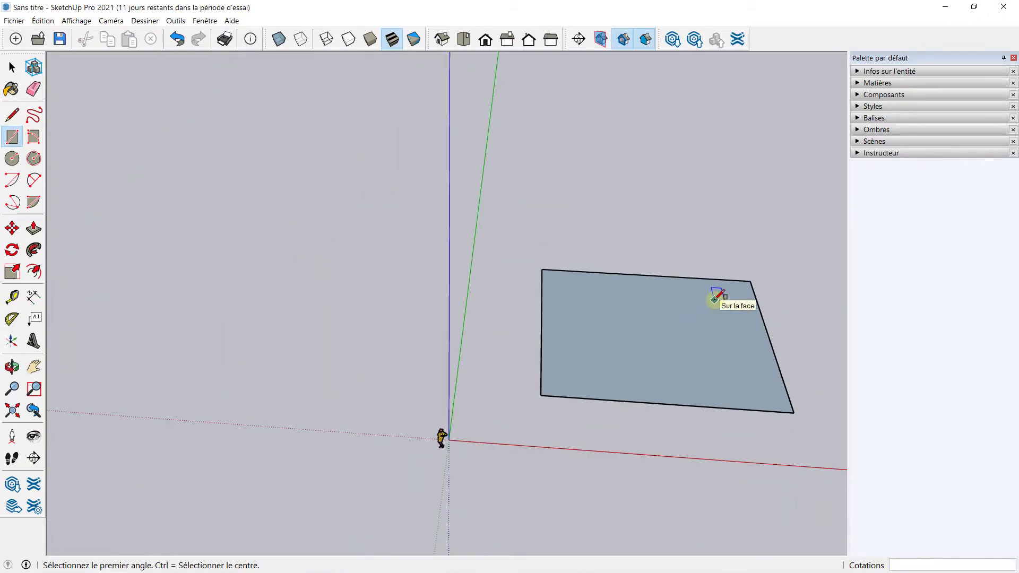
middle_click_drag(709, 296, 492, 309)
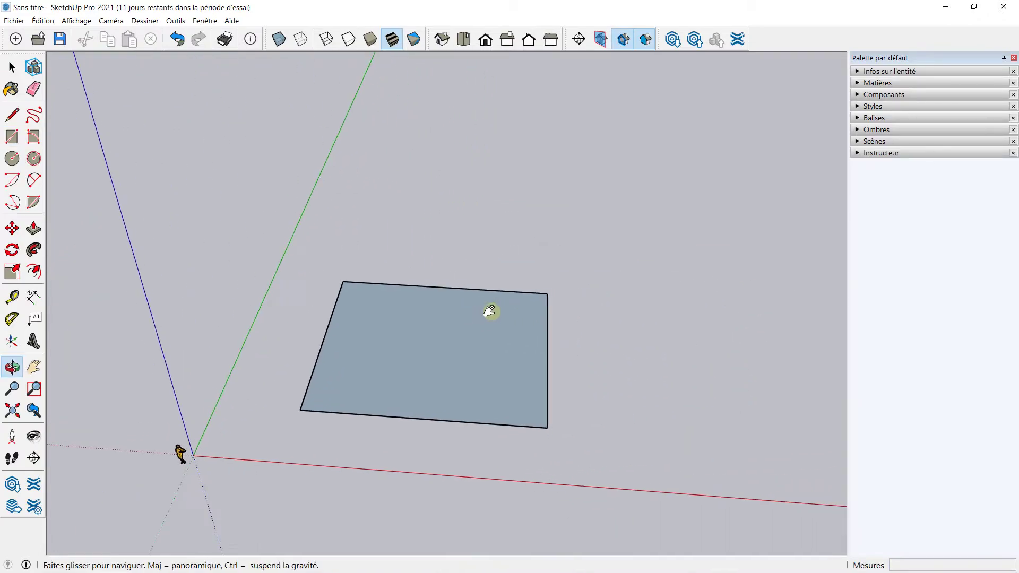
key("r")
scroll(455, 305, "up", 3)
scroll(371, 297, "down", 2)
left_click(16, 299)
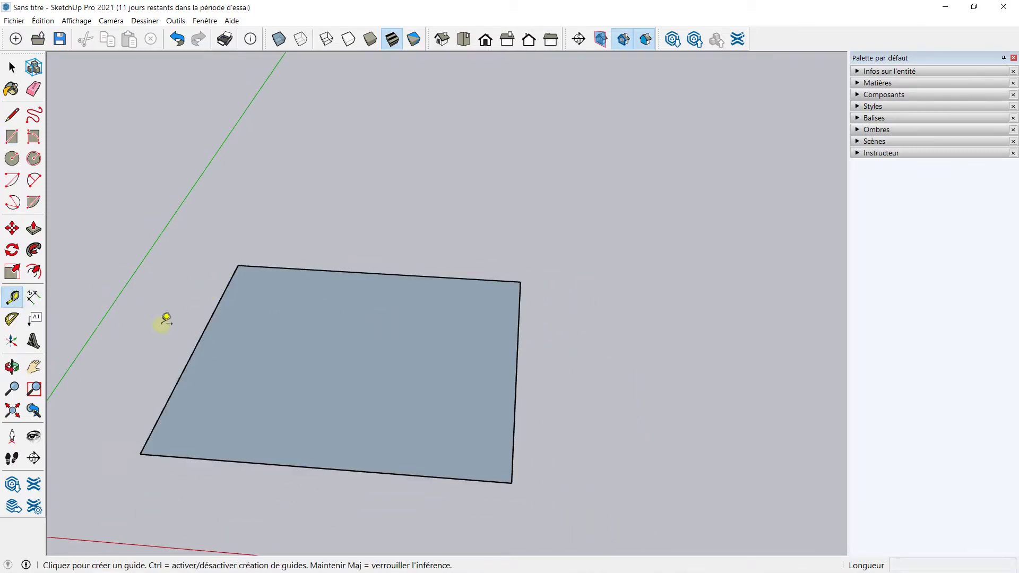
left_click(215, 310)
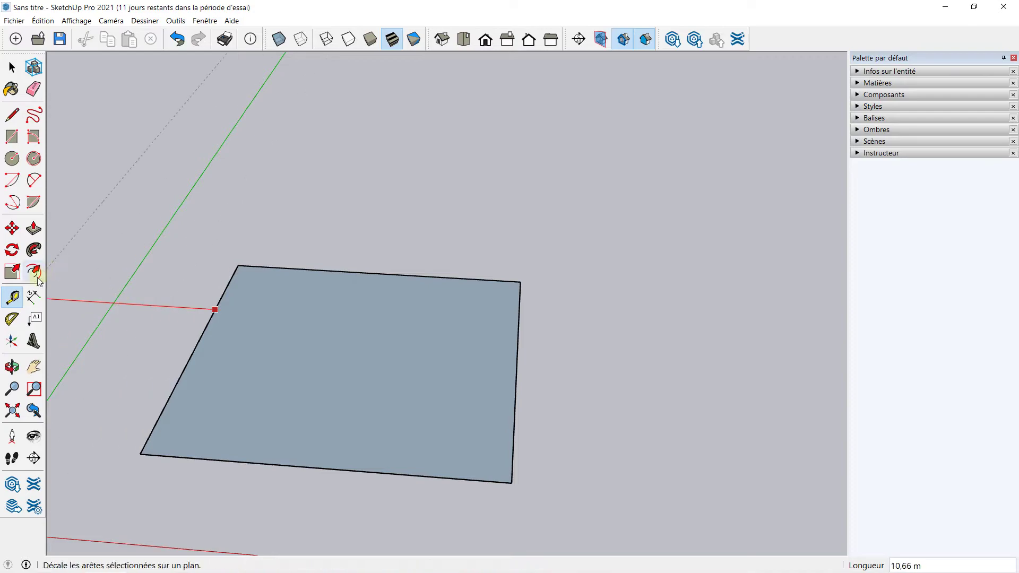
left_click(11, 297)
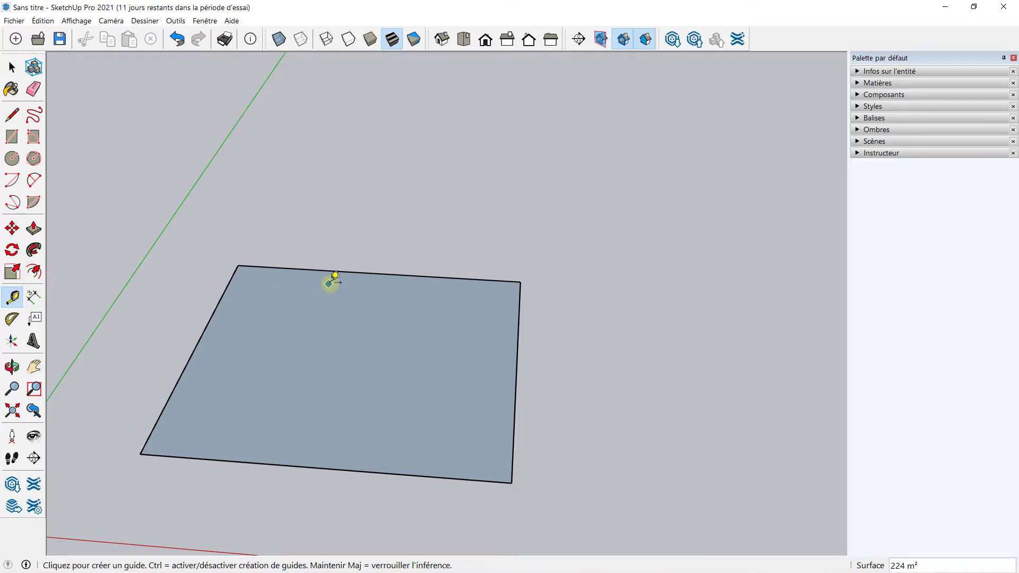
left_click(333, 271)
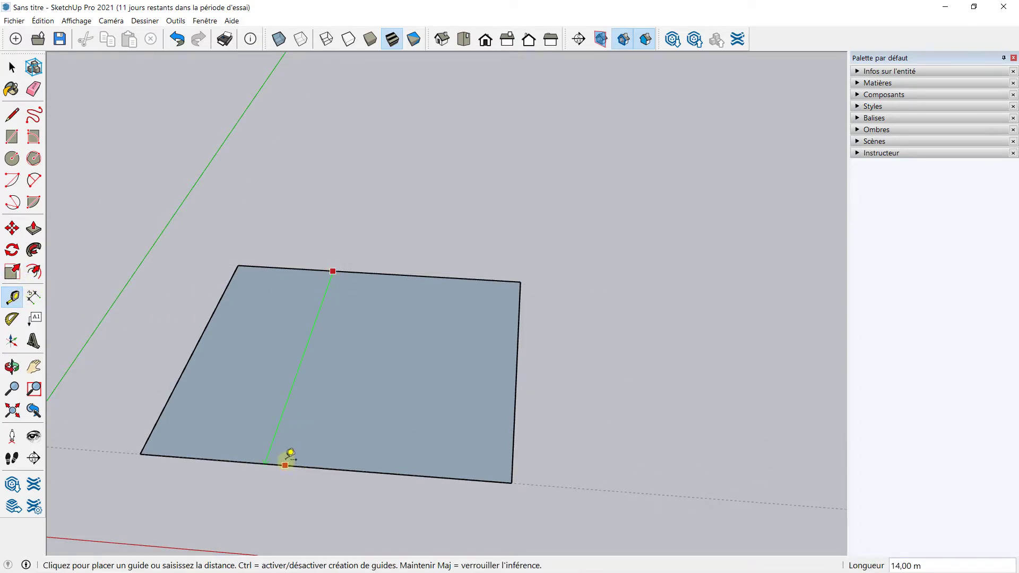
key("Escape")
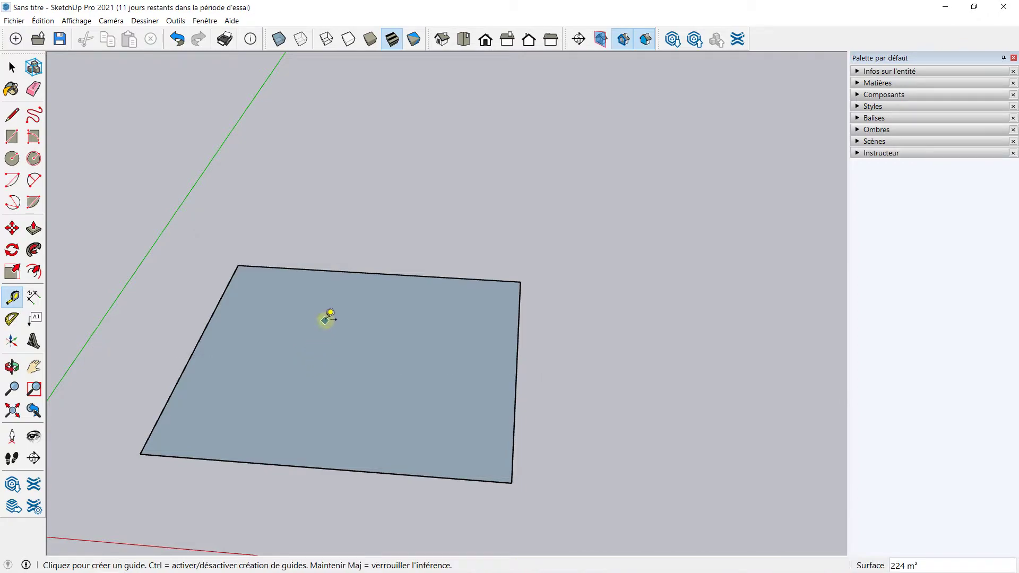
Switch to Top view and start a guide from the face's left edge
middle_click_drag(331, 315, 366, 399)
middle_click_drag(307, 330, 250, 284)
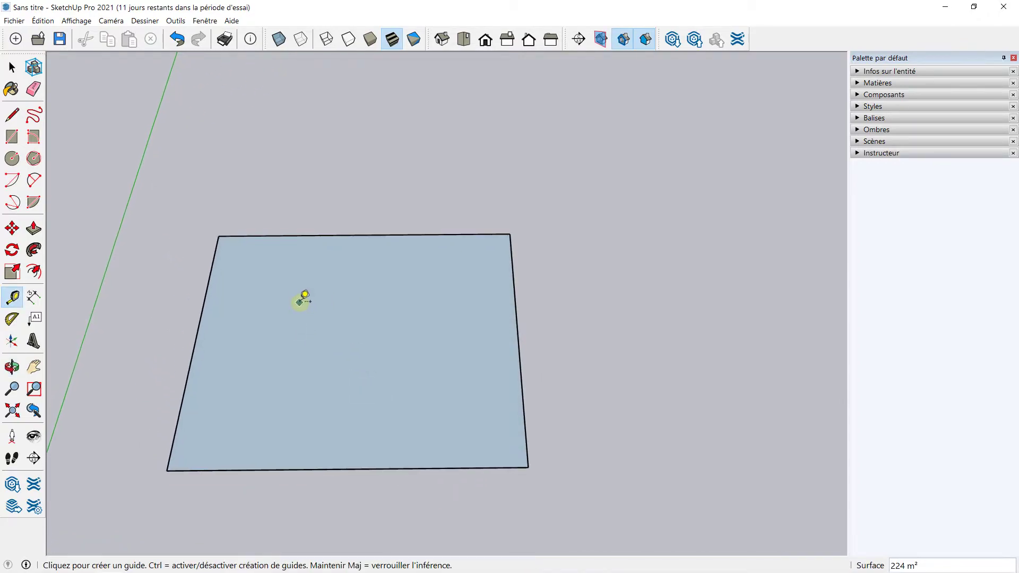
middle_click_drag(291, 334, 266, 305)
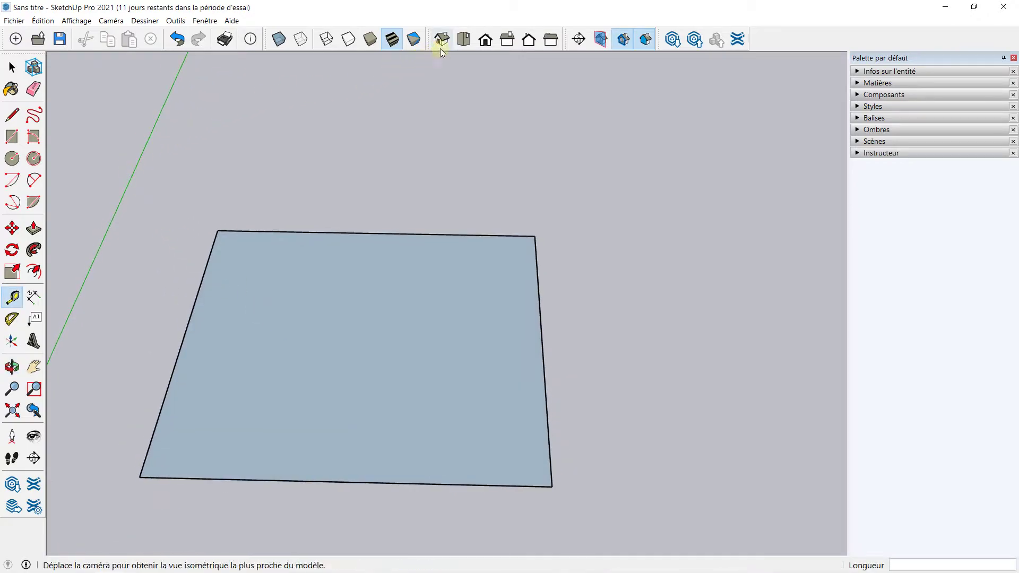
left_click(456, 43)
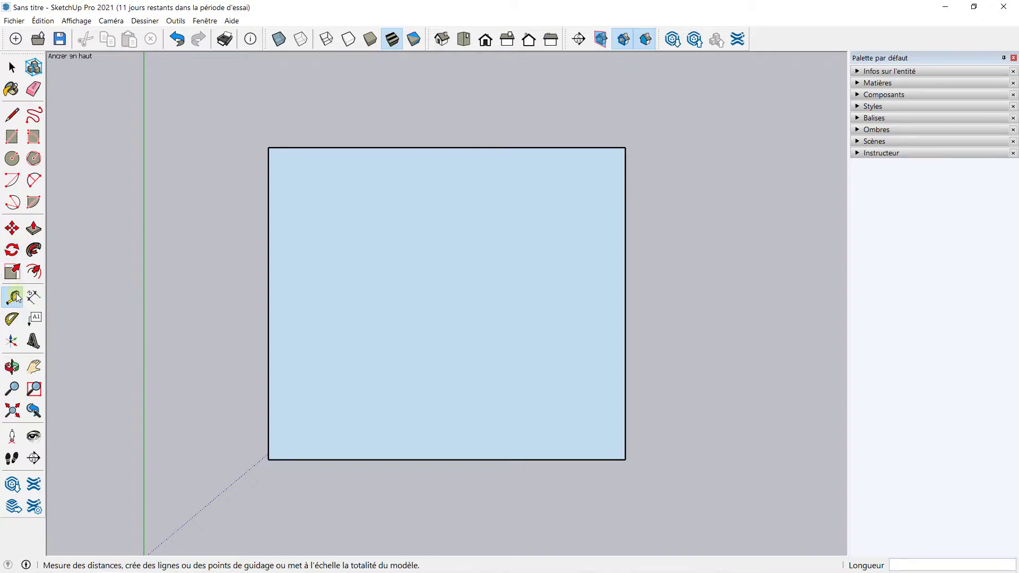
left_click(268, 186)
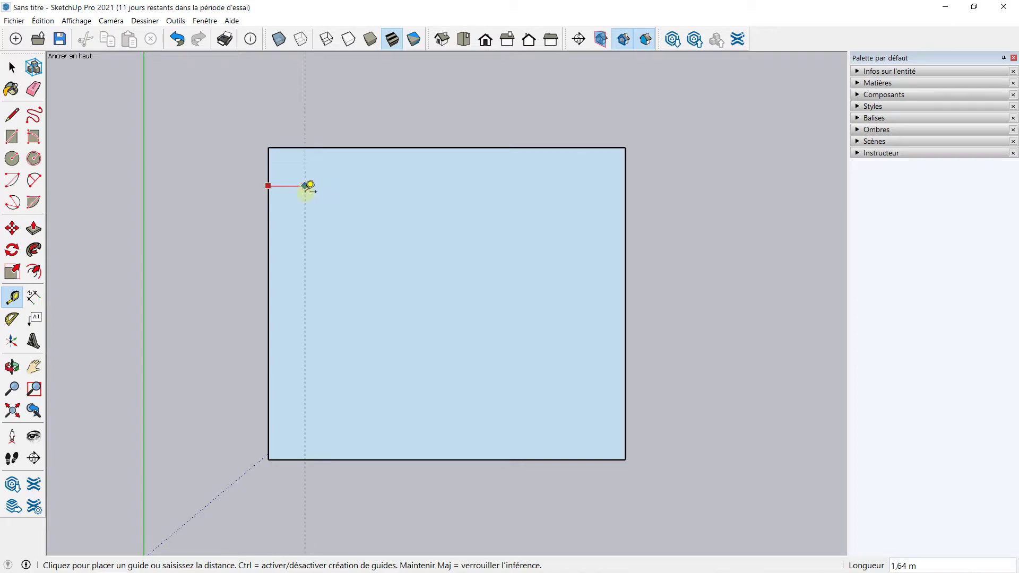
Place a guide 2 m from the left edge and another 4 m beyond it
key("Caps_Lock")
type("2")
key("Caps_Lock")
type("m")
key("Return")
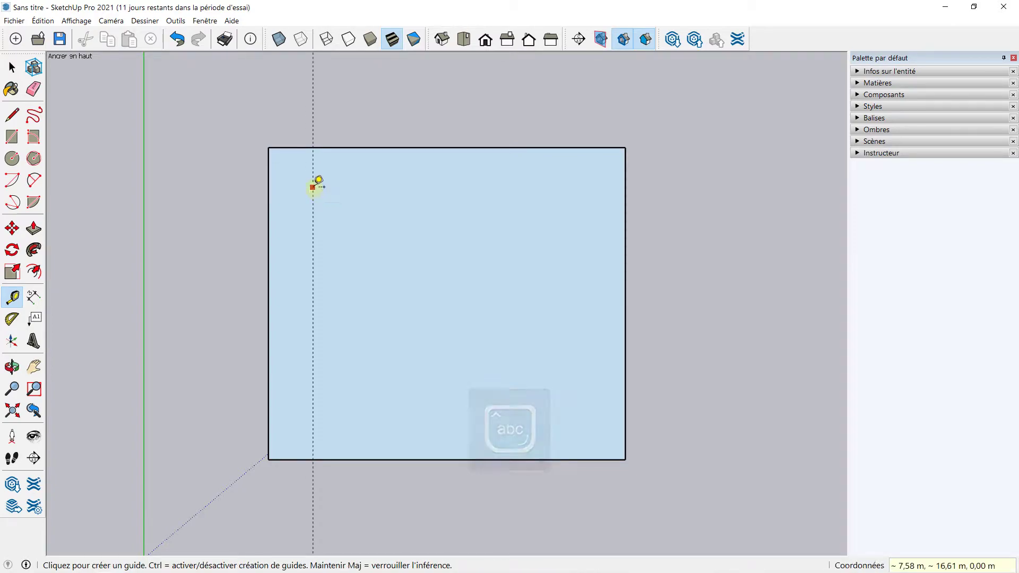
left_click(313, 187)
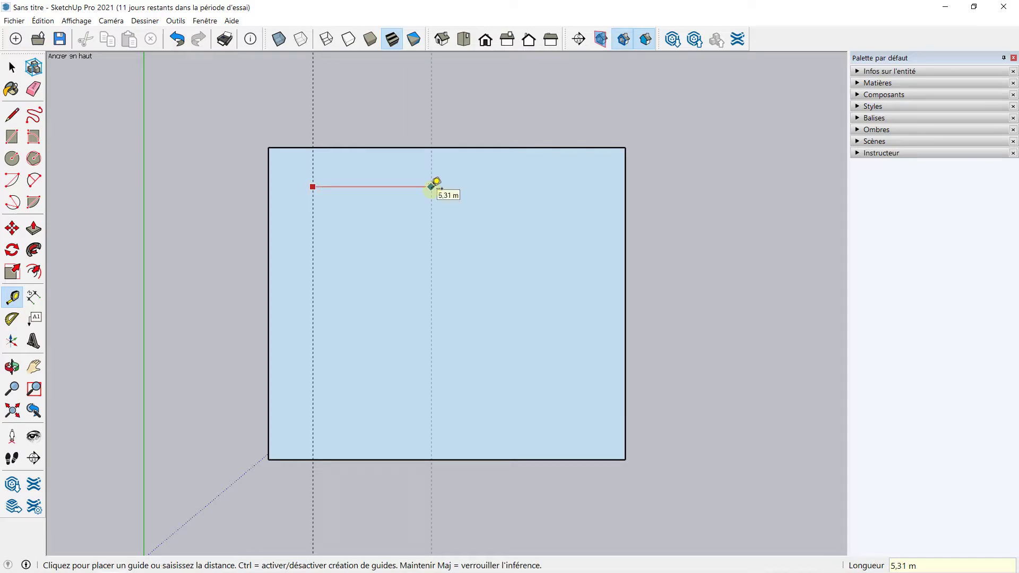
key("Caps_Lock")
type("4")
key("Caps_Lock")
type("m")
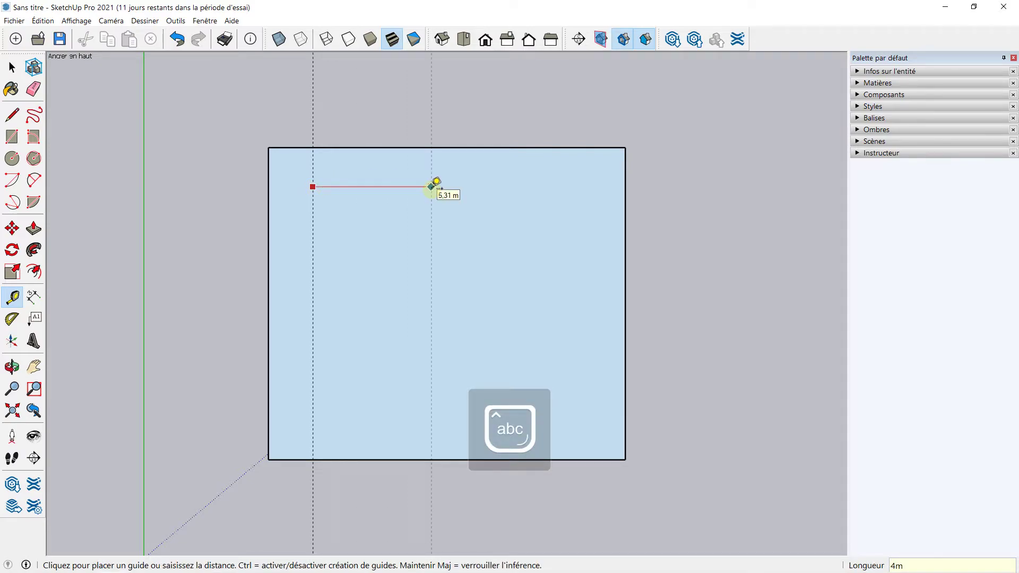
key("Return")
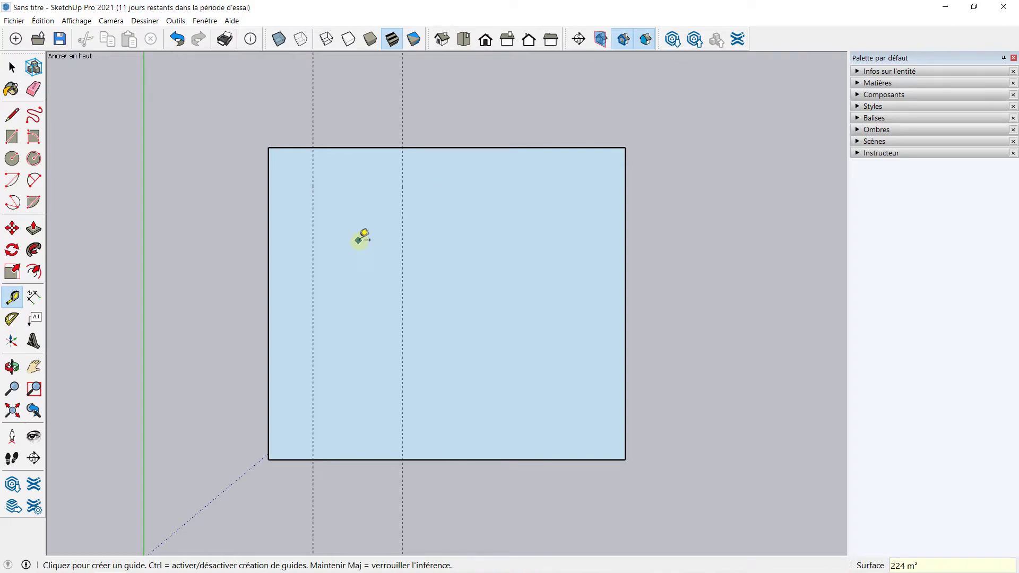
Place a horizontal guide 7 m down from the top edge and another 4 m above it
scroll(365, 242, "up", 2)
scroll(364, 241, "up", 1)
scroll(374, 243, "down", 3)
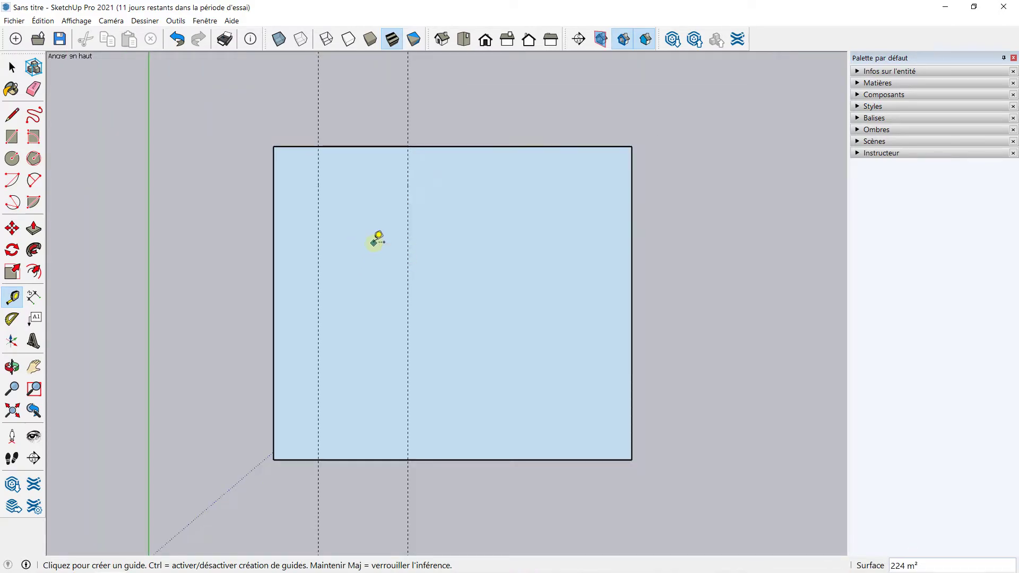
scroll(374, 242, "up", 1)
scroll(361, 240, "up", 1)
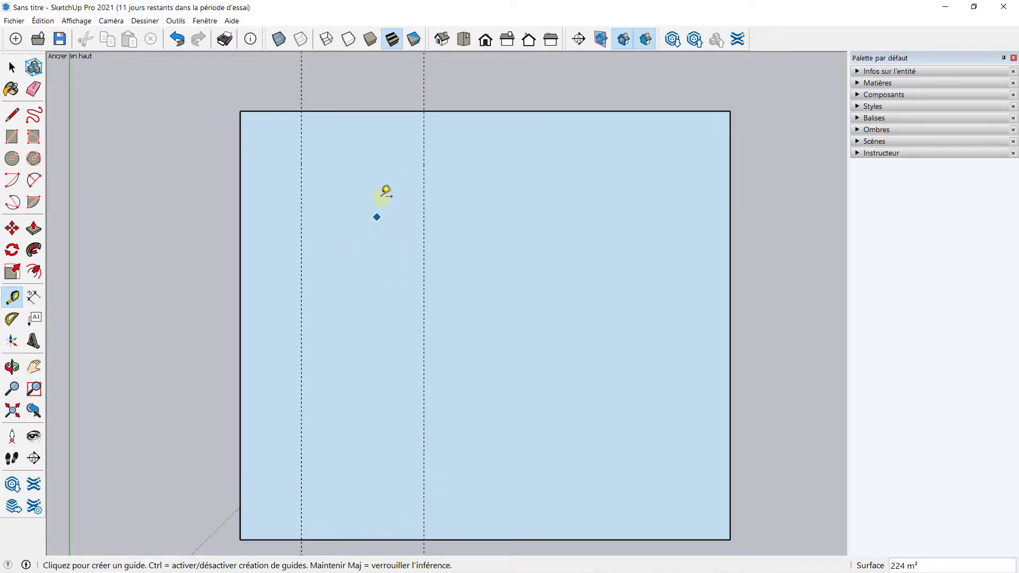
scroll(340, 128, "down", 1)
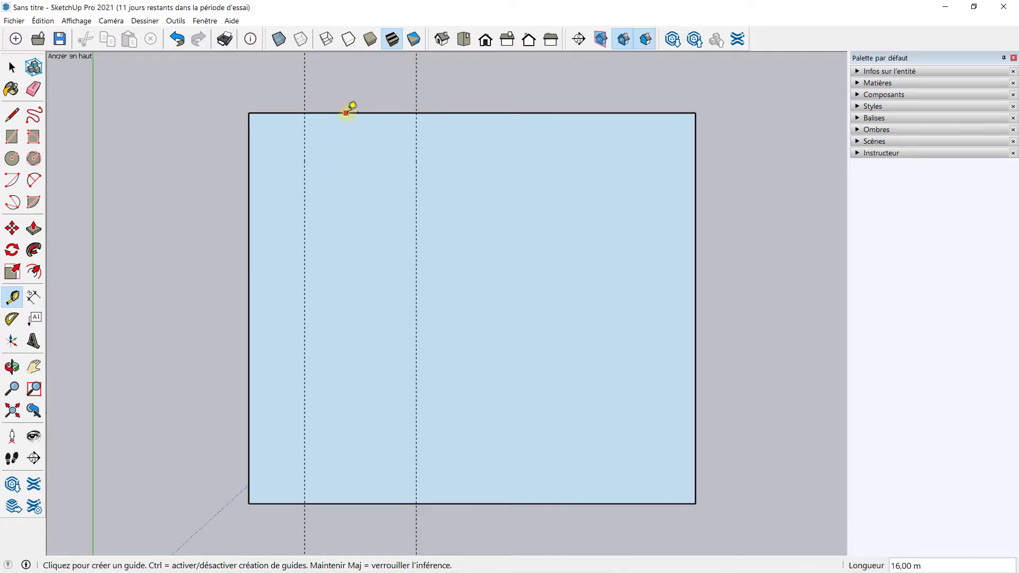
left_click(348, 113)
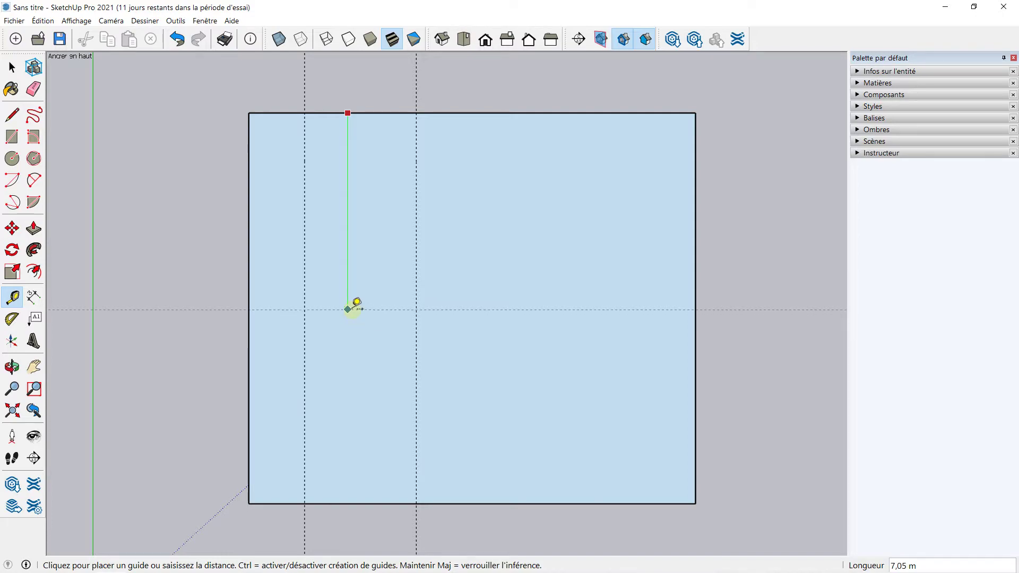
type("7m")
key("Return")
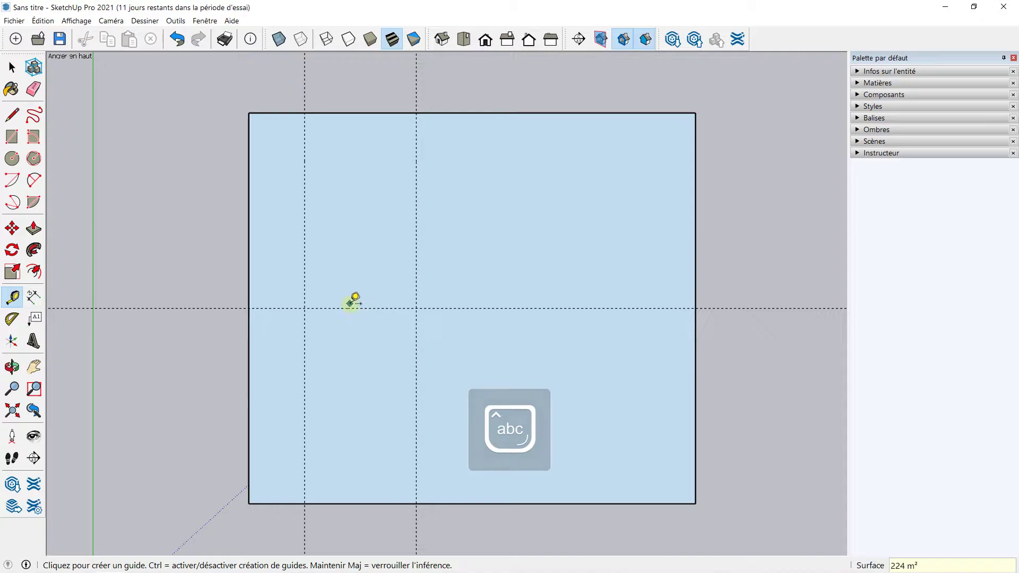
left_click(332, 308)
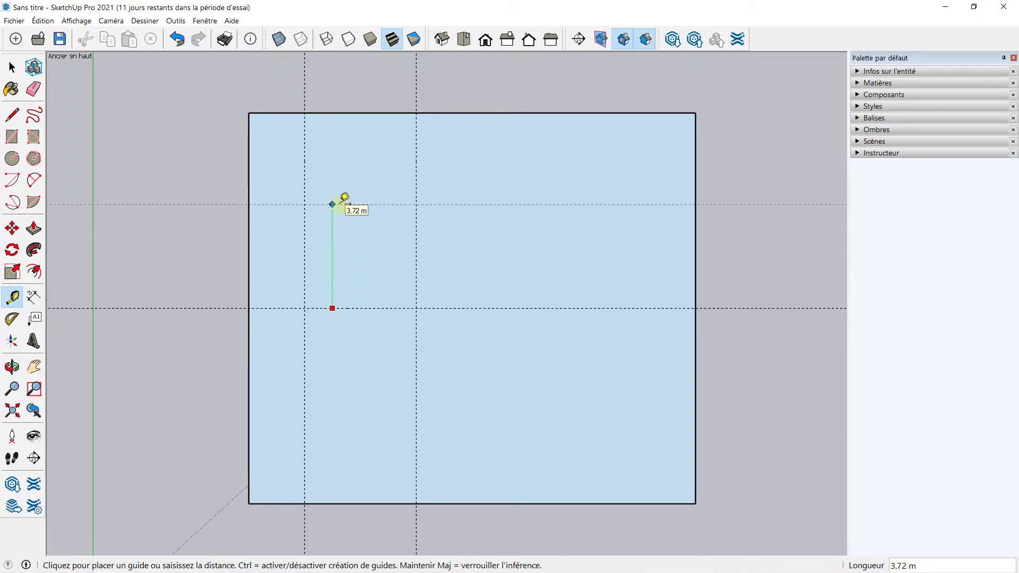
type("4m")
key("Return")
left_click(331, 308)
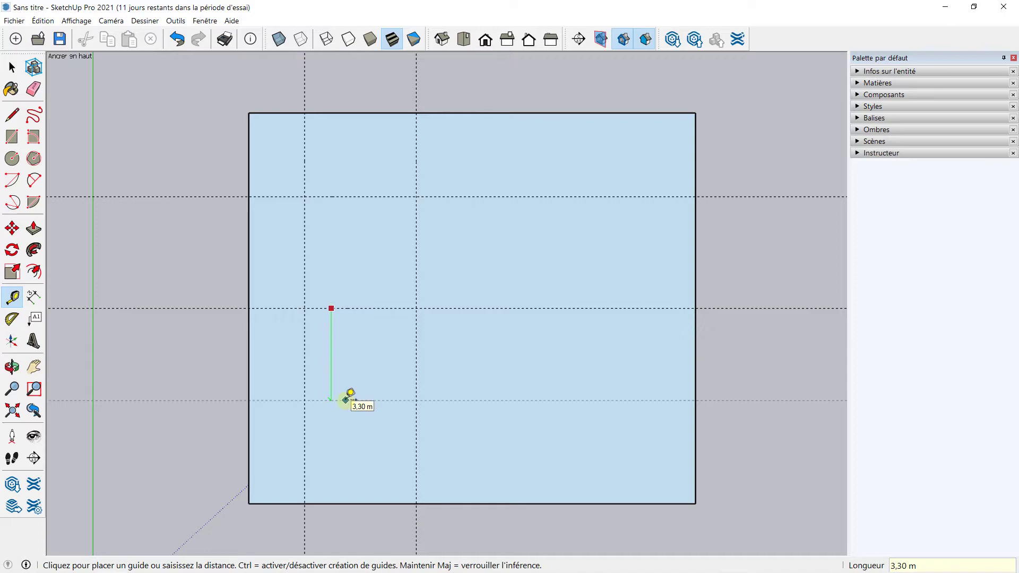
Add the guide 4 m below the middle one and draw the 8 m by 4 m pool rectangle
key("Return")
left_click(10, 139)
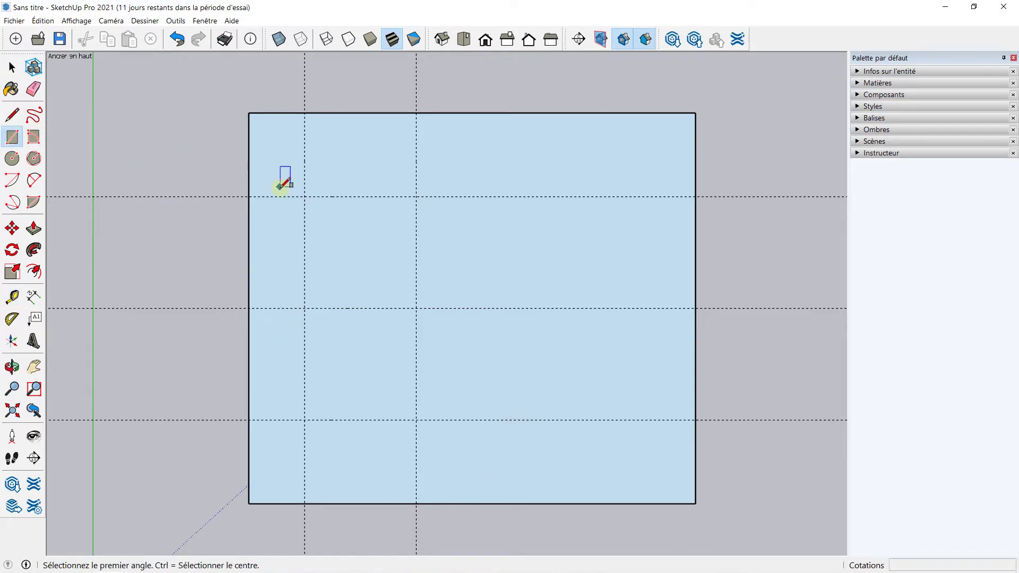
left_click(304, 196)
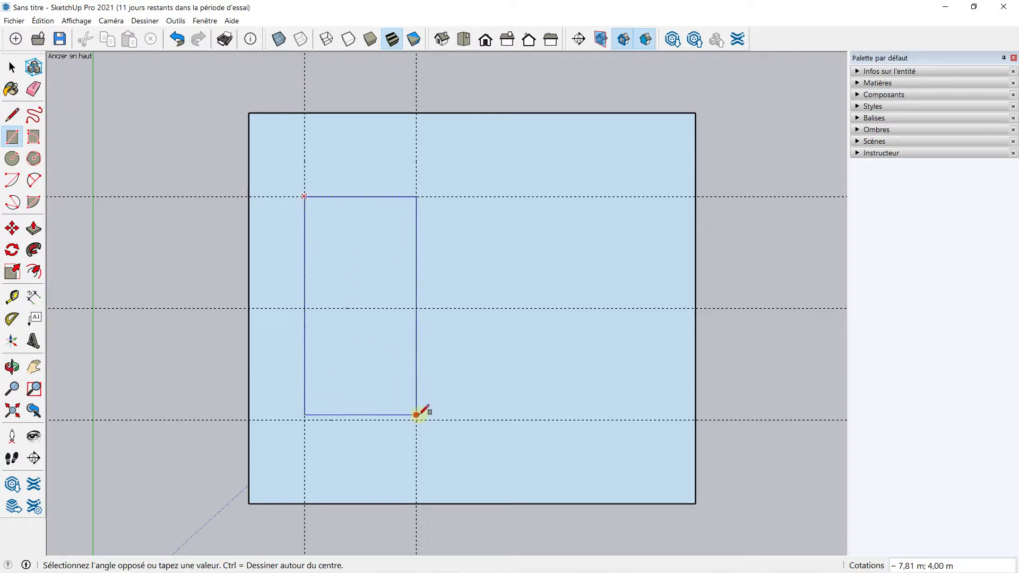
left_click(416, 420)
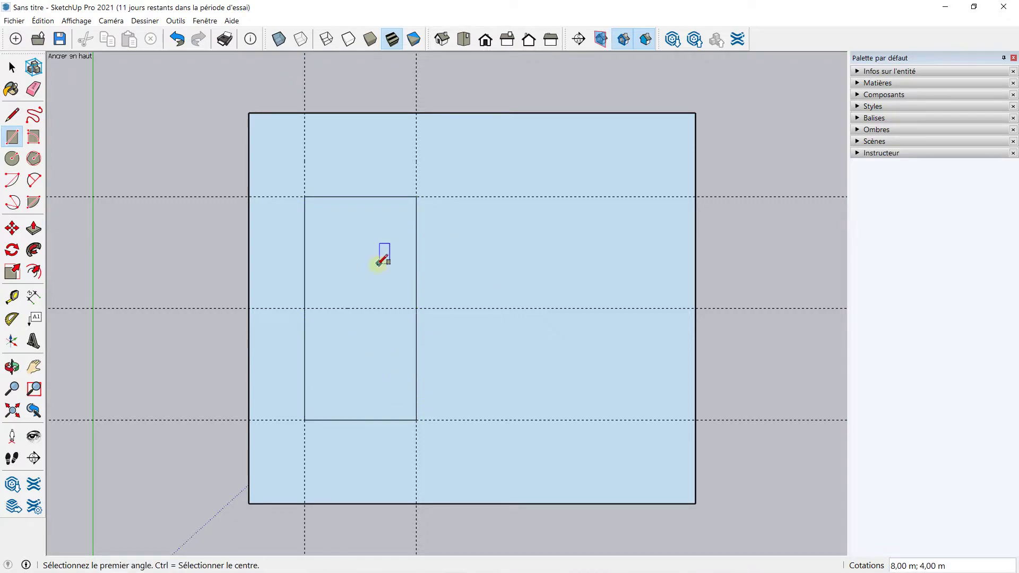
scroll(376, 265, "up", 1)
scroll(374, 264, "up", 1)
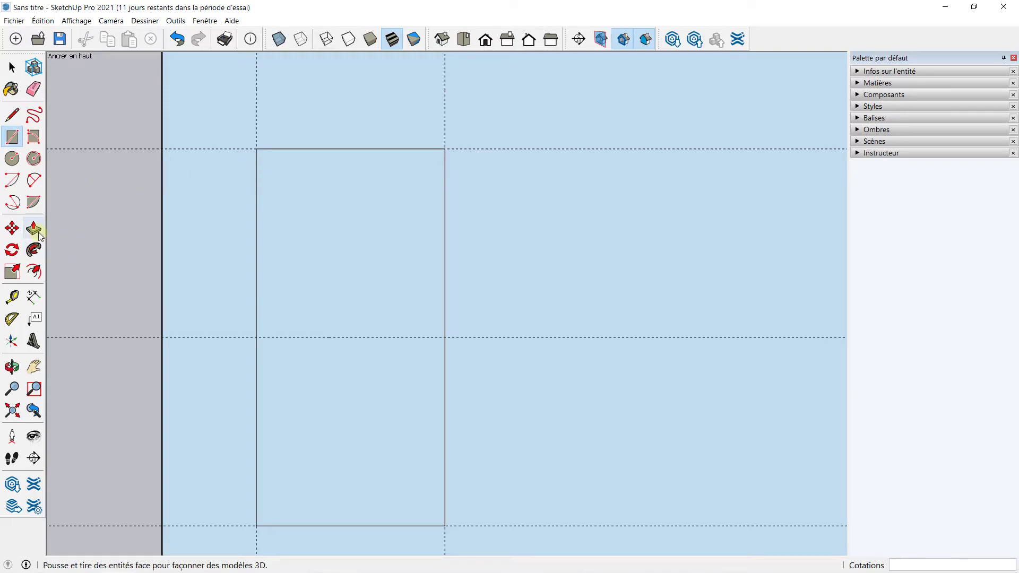
Offset the pool rectangle's outline 20 cm inward
left_click(34, 272)
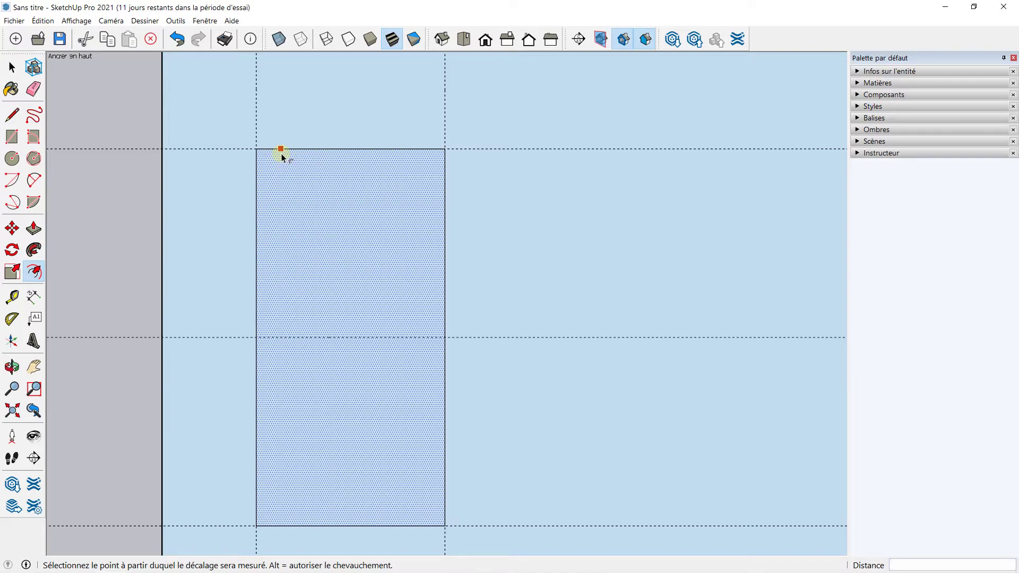
left_click(281, 155)
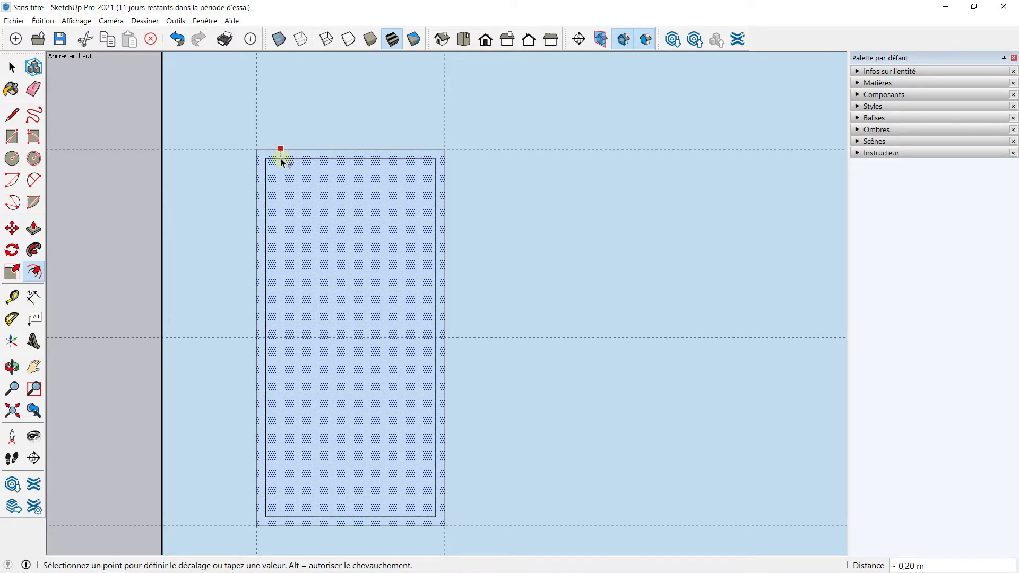
left_click(276, 158)
key("Caps_Lock")
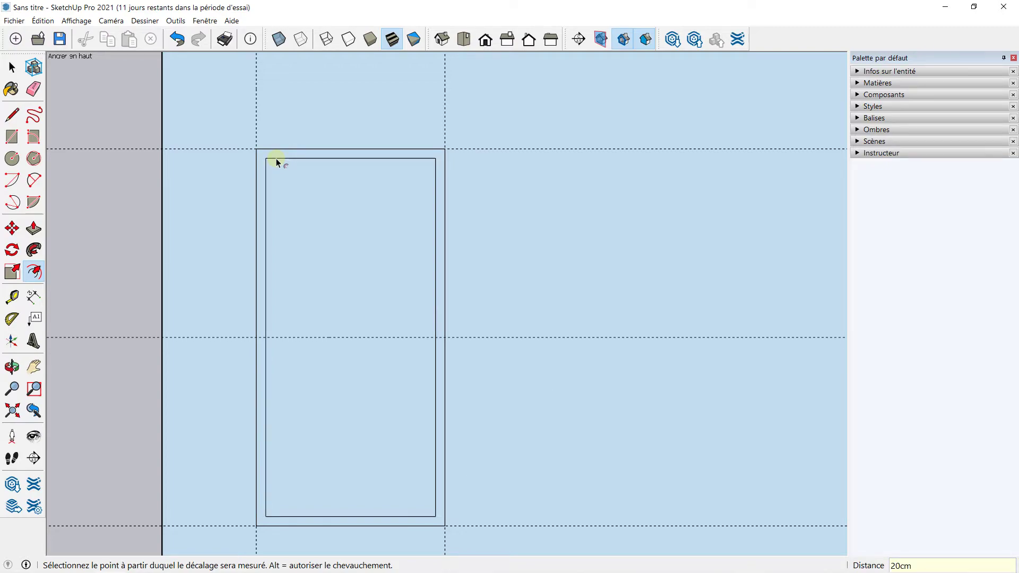
scroll(297, 177, "down", 2)
middle_click_drag(359, 218, 321, 146, "shift")
scroll(324, 170, "up", 1)
scroll(328, 183, "up", 2)
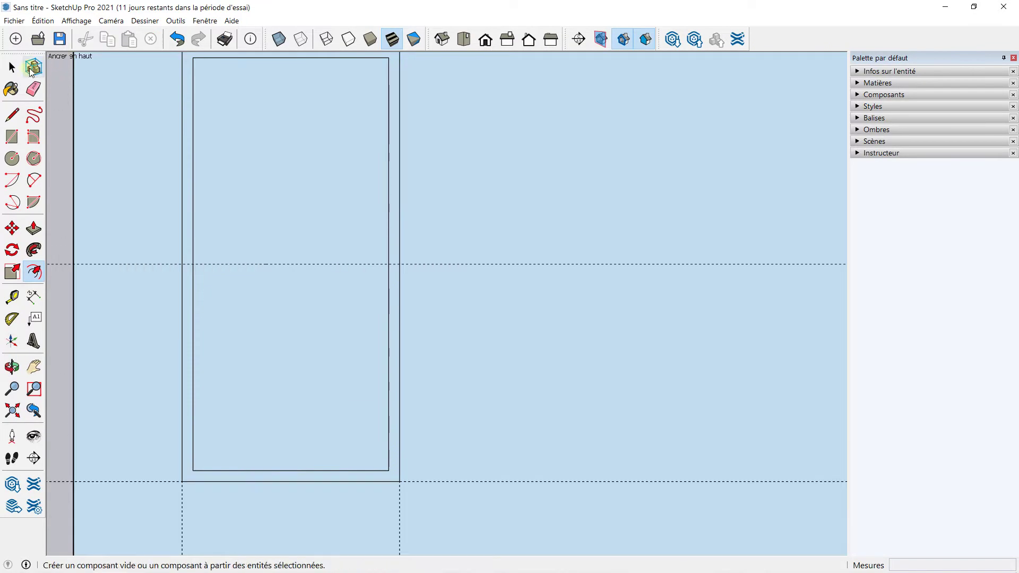
left_click(11, 67)
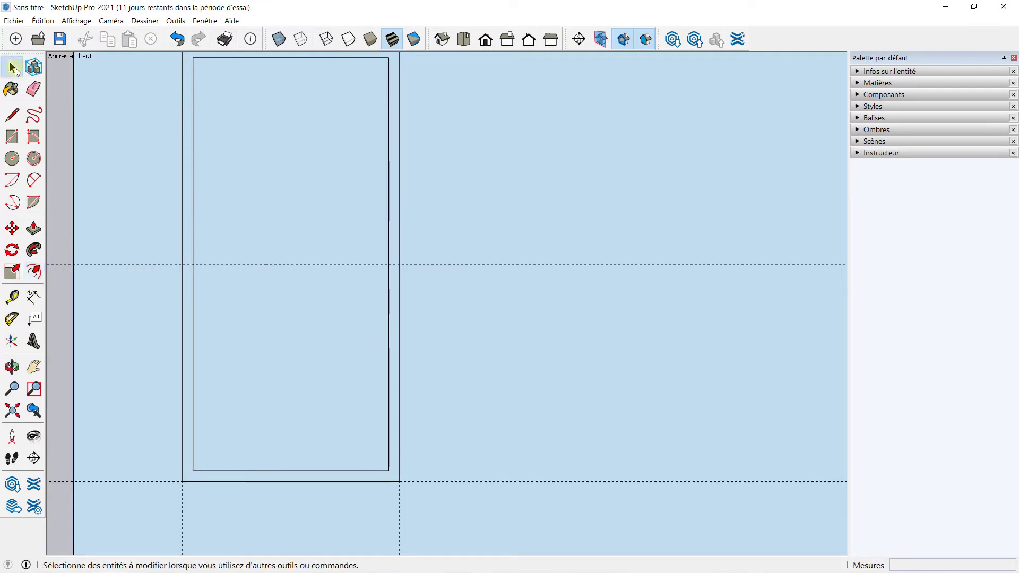
left_click(186, 149)
scroll(186, 150, "down", 2)
mouse_move(207, 169)
middle_mouse_down()
mouse_move(255, 102)
mouse_move(191, 200)
mouse_move(269, 159)
middle_mouse_up()
scroll(281, 186, "up", 3)
middle_click_drag(293, 209, 276, 141)
scroll(322, 255, "up", 2)
mouse_move(323, 255)
middle_mouse_down()
mouse_move(368, 182)
mouse_move(144, 180)
middle_mouse_up()
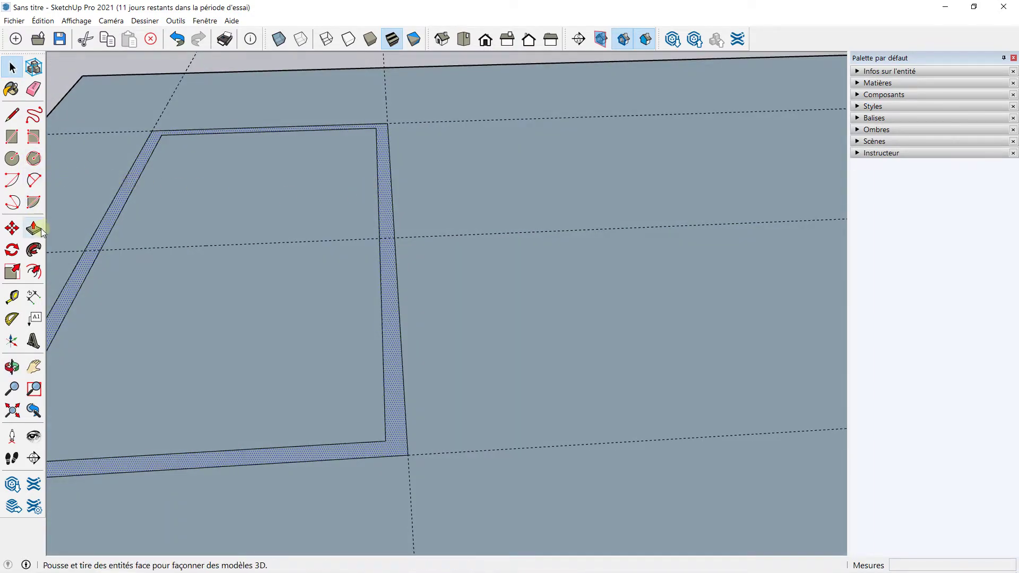
scroll(160, 216, "down", 3)
mouse_move(160, 216)
middle_mouse_down()
mouse_move(348, 253)
mouse_move(364, 329)
middle_mouse_up()
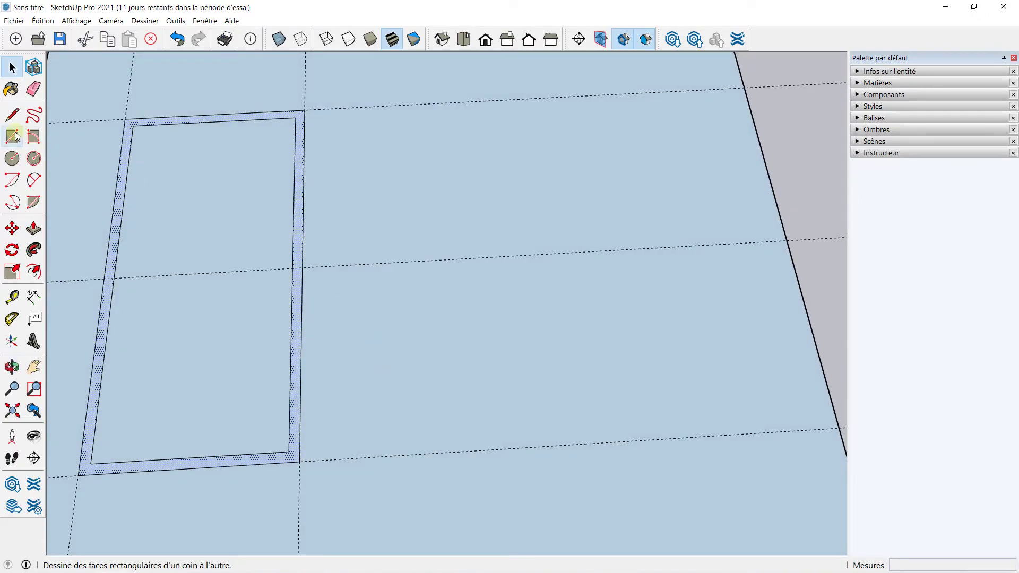
left_click(470, 46)
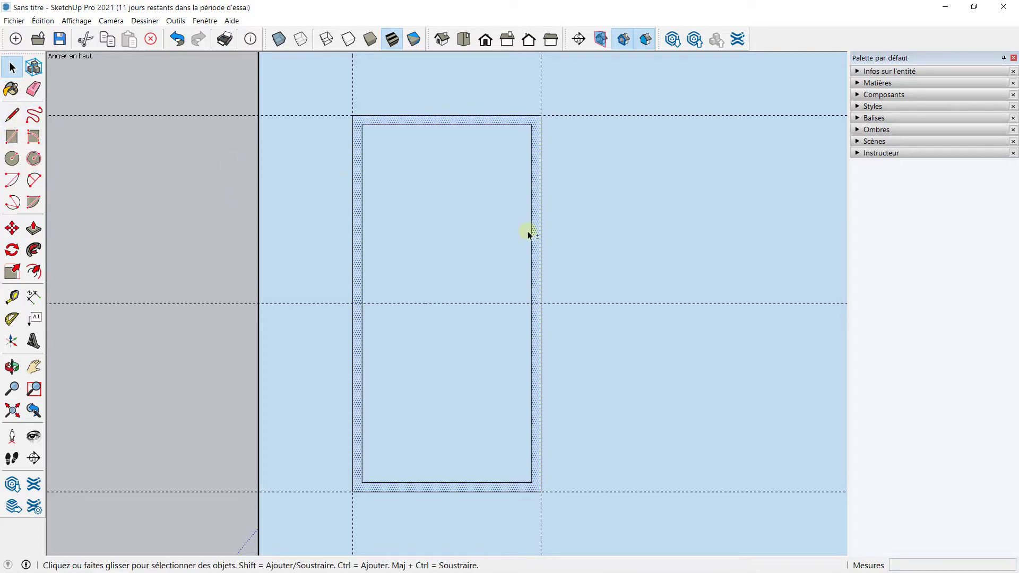
middle_click_drag(516, 230, 178, 207, "shift")
Measure 4 m left from the lawn's right edge to place a vertical guide
key("t")
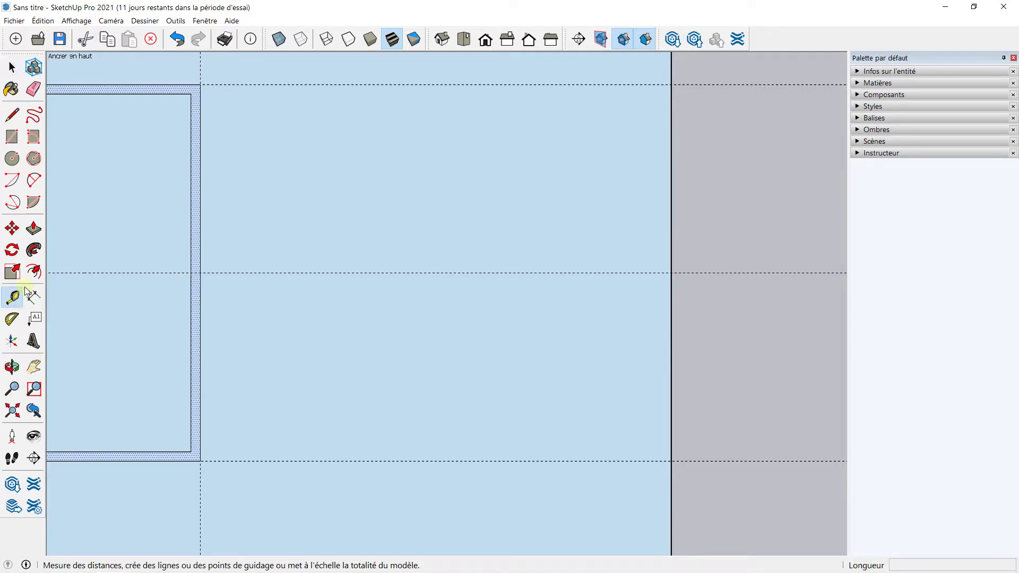
left_click(671, 168)
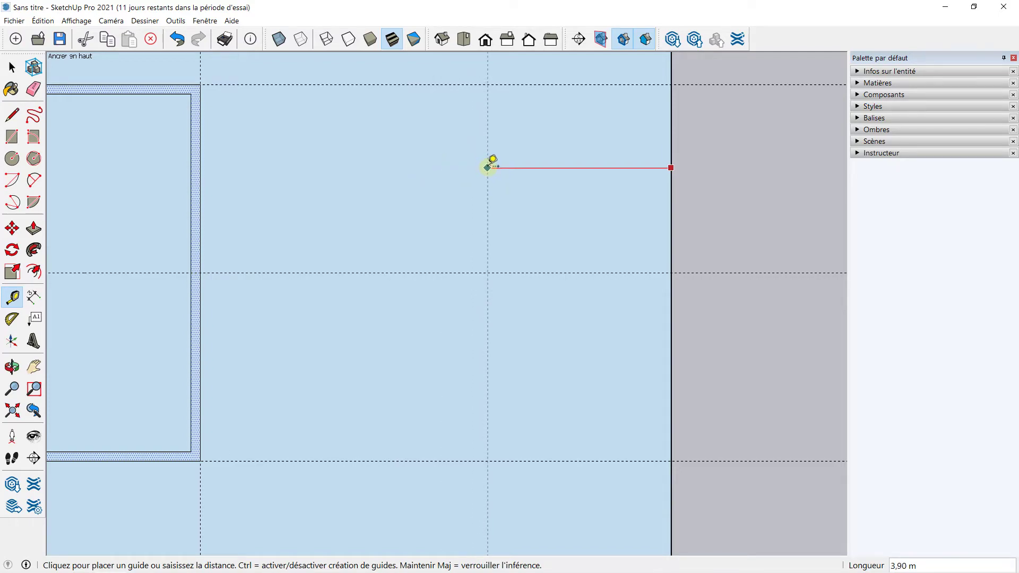
type("4m")
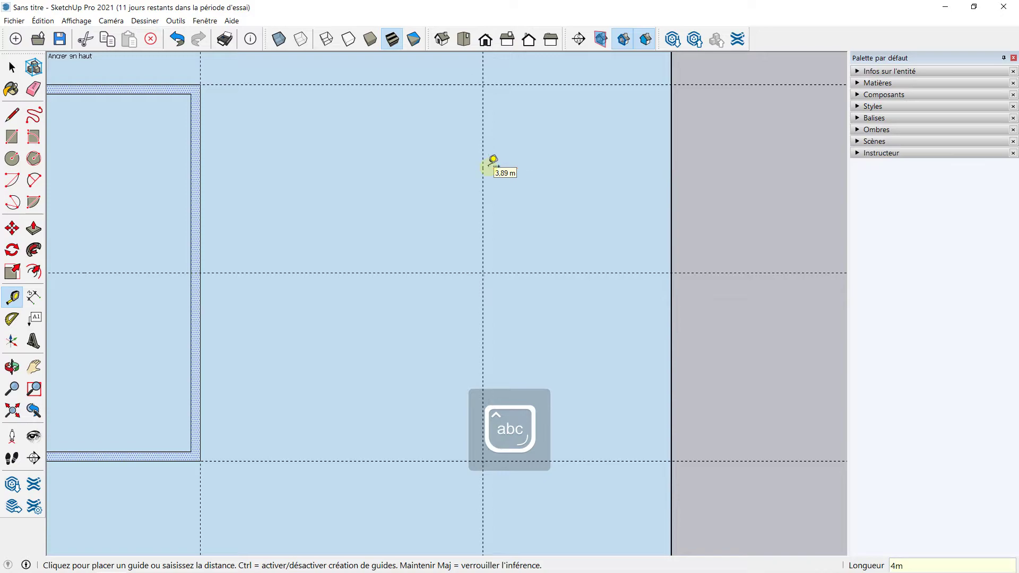
key("Return")
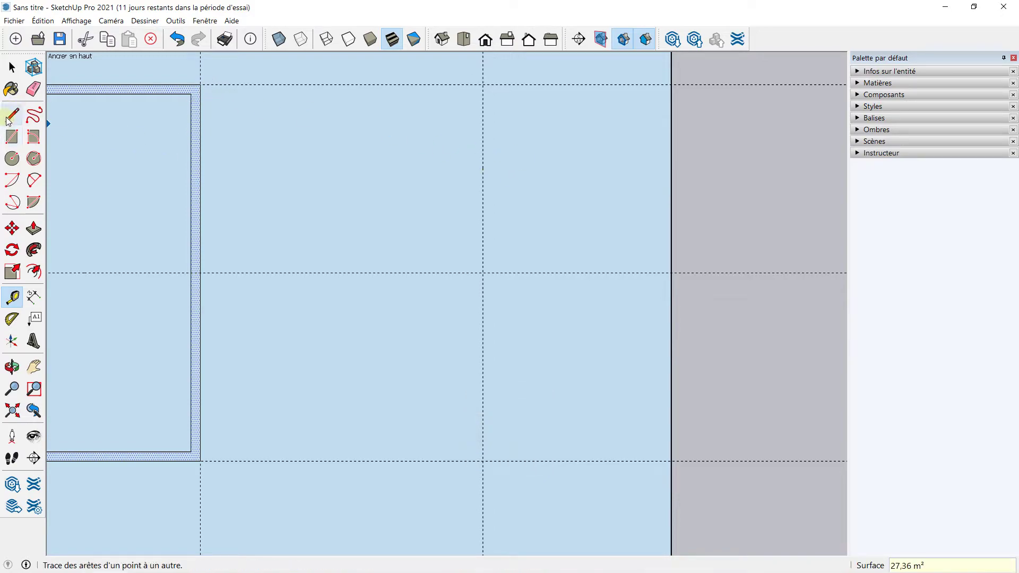
Draw the roughly 8 m by 5.9 m terrace rectangle from the top guide crossing to the pool border
left_click(11, 139)
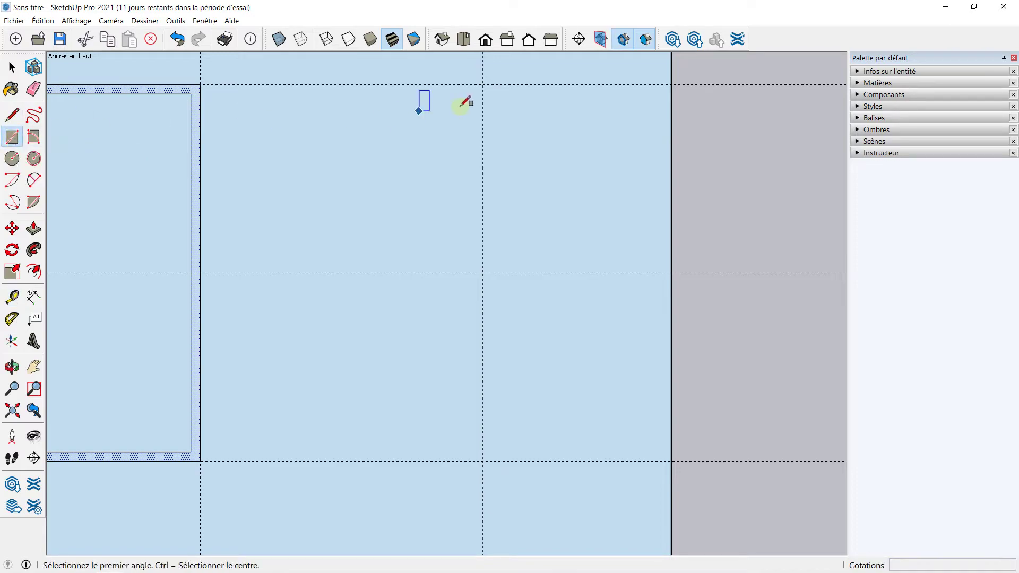
left_click(483, 85)
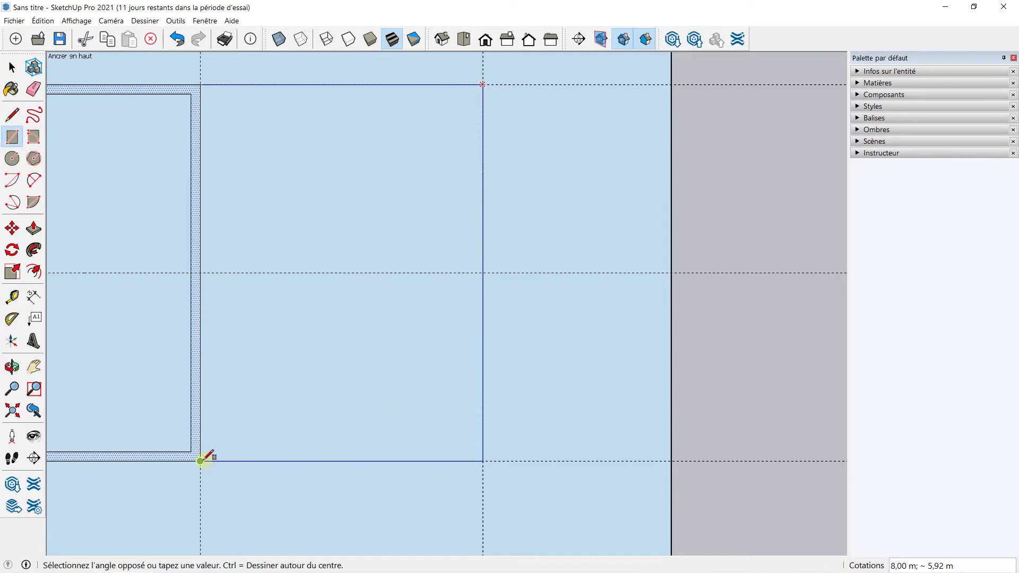
left_click(200, 461)
mouse_move(259, 359)
middle_mouse_down()
mouse_move(253, 335)
mouse_move(318, 379)
mouse_move(255, 291)
middle_mouse_up()
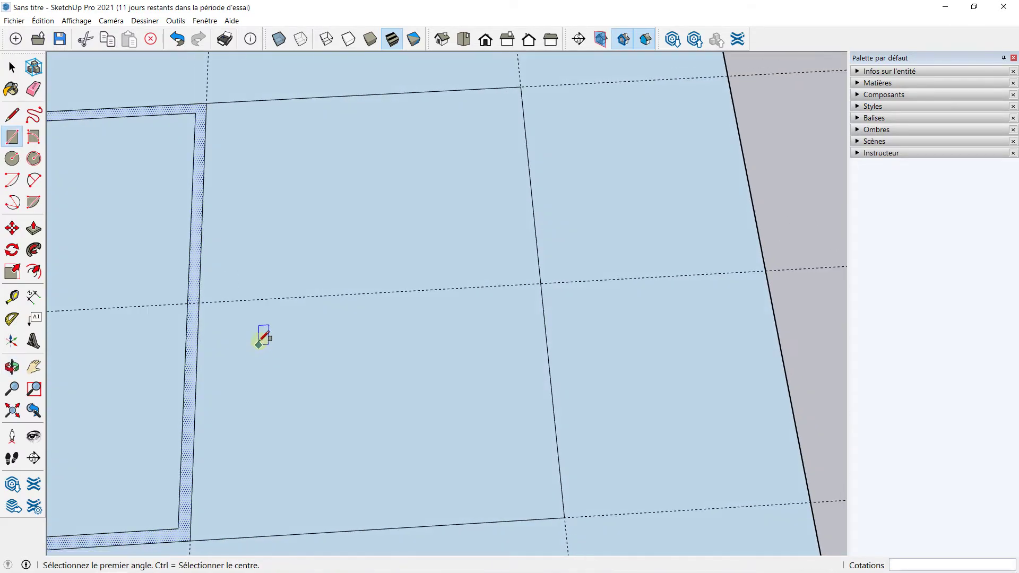
Zoom in on the pool border band and start lifting it with Push/Pull
scroll(264, 337, "down", 2)
scroll(271, 272, "up", 1)
scroll(283, 291, "up", 1)
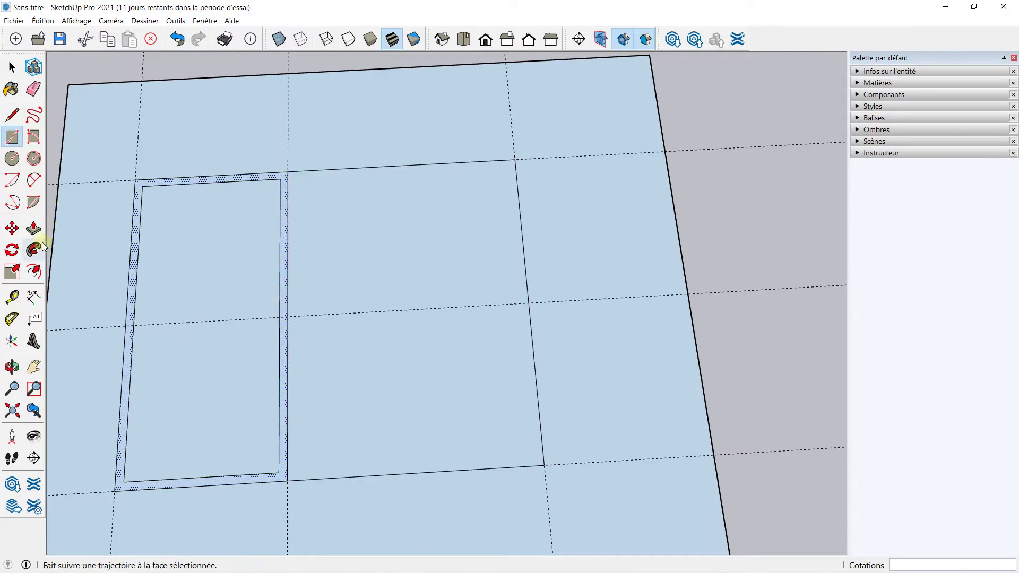
left_click(34, 228)
scroll(251, 300, "up", 3)
scroll(250, 300, "up", 1)
mouse_move(353, 323)
middle_mouse_down()
mouse_move(333, 180)
mouse_move(341, 200)
middle_mouse_up()
scroll(341, 200, "up", 2)
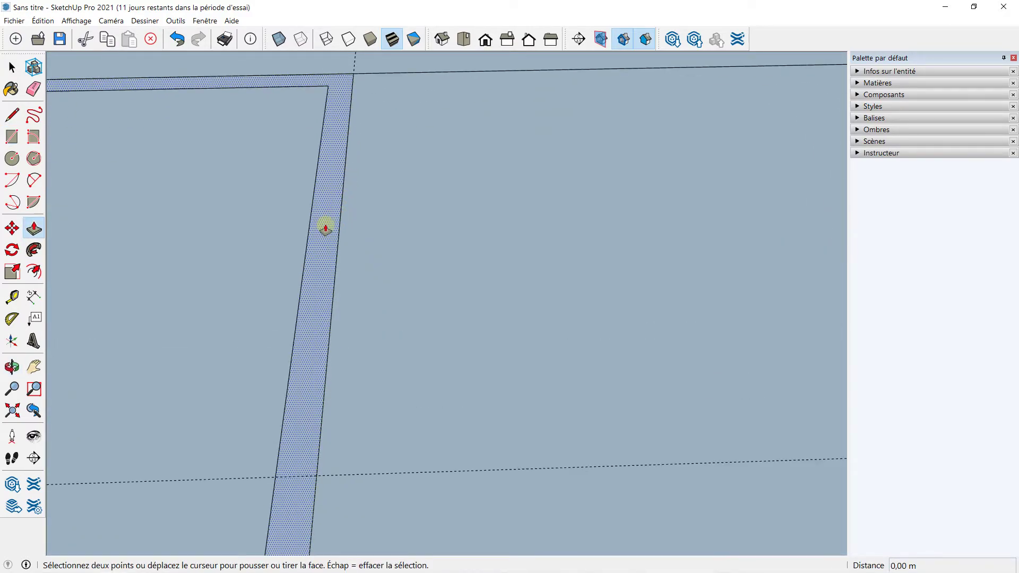
left_click(326, 229)
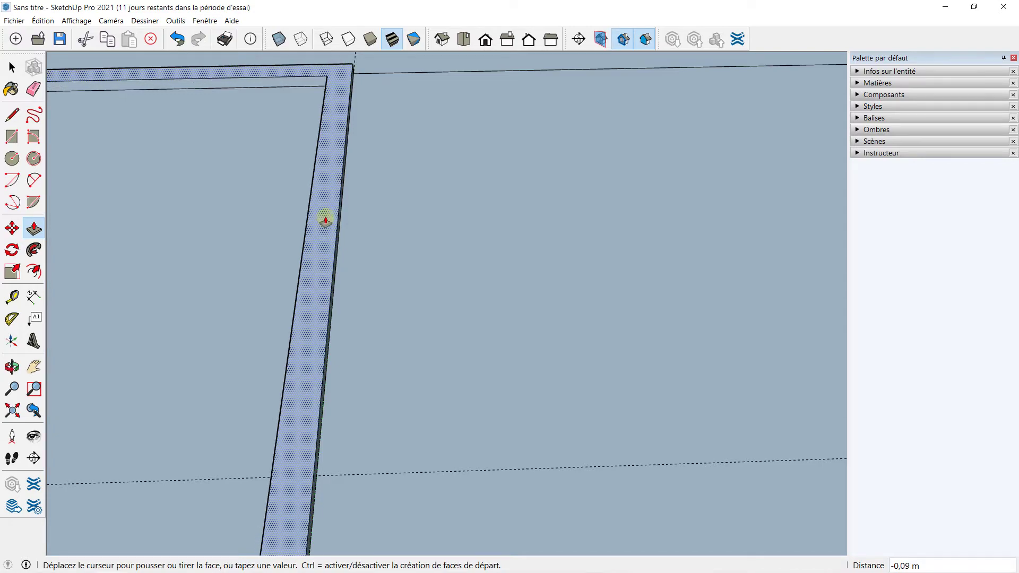
Pull the border band up into a 20 cm high rim
left_click(325, 220)
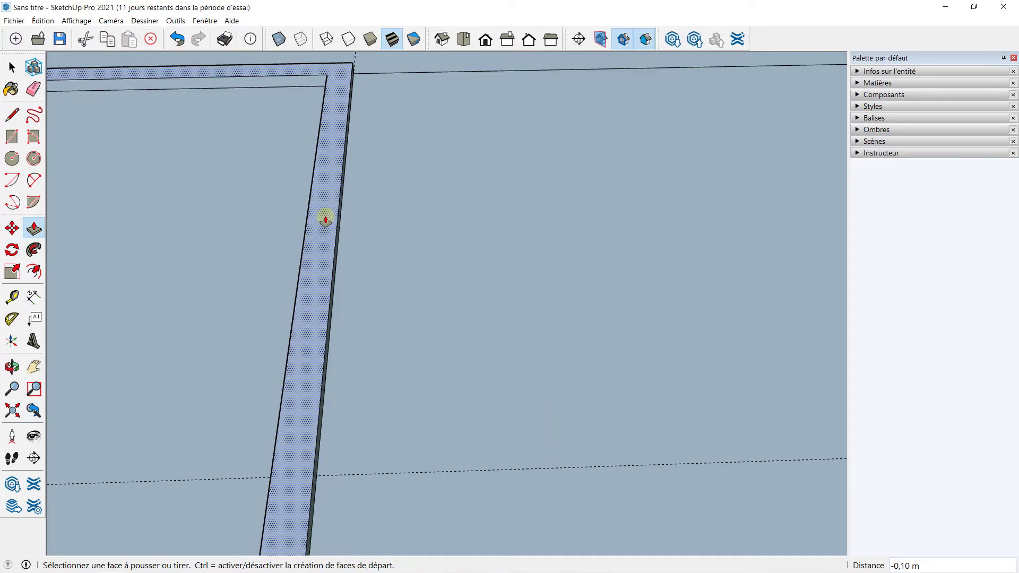
type("10")
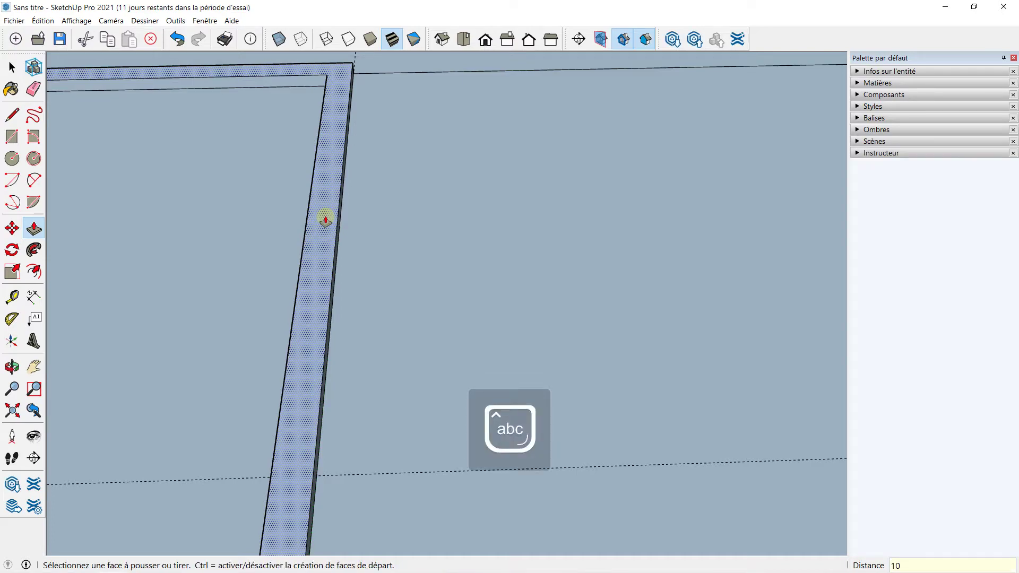
key("BackSpace")
key("BackSpace")
key("Caps_Lock")
type("m")
key("Return")
scroll(326, 220, "down", 3)
scroll(207, 212, "down", 2)
Raise the terrace slab to the same 20 cm height as the pool rim
left_click(293, 279)
left_click(228, 277)
mouse_move(228, 280)
middle_mouse_down()
mouse_move(483, 255)
mouse_move(346, 273)
mouse_move(344, 292)
middle_mouse_up()
scroll(345, 272, "up", 2)
scroll(343, 260, "down", 3)
scroll(345, 246, "down", 2)
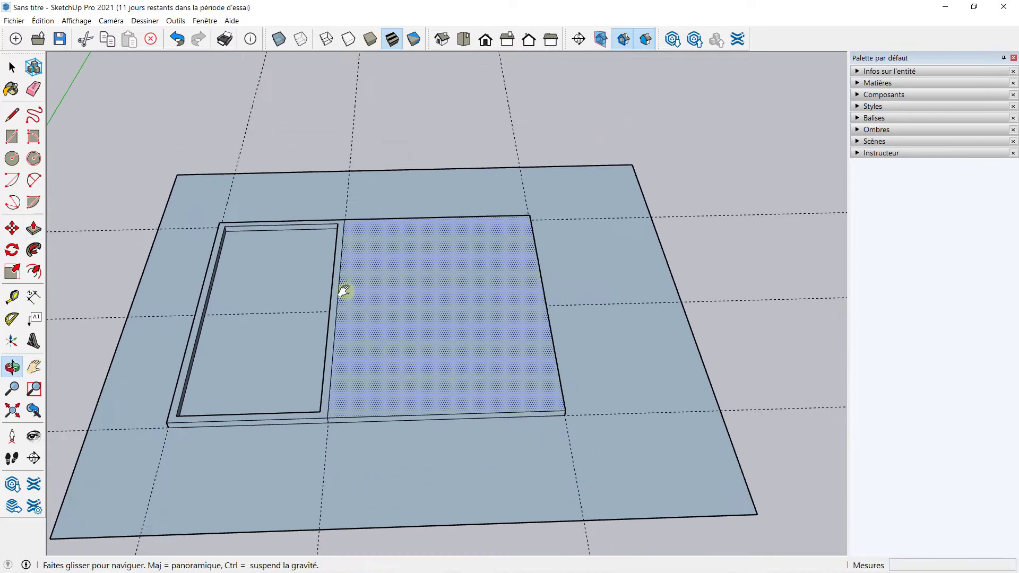
Delete all guide lines with Édition > Supprimer les guides
left_click(42, 21)
left_click(86, 121)
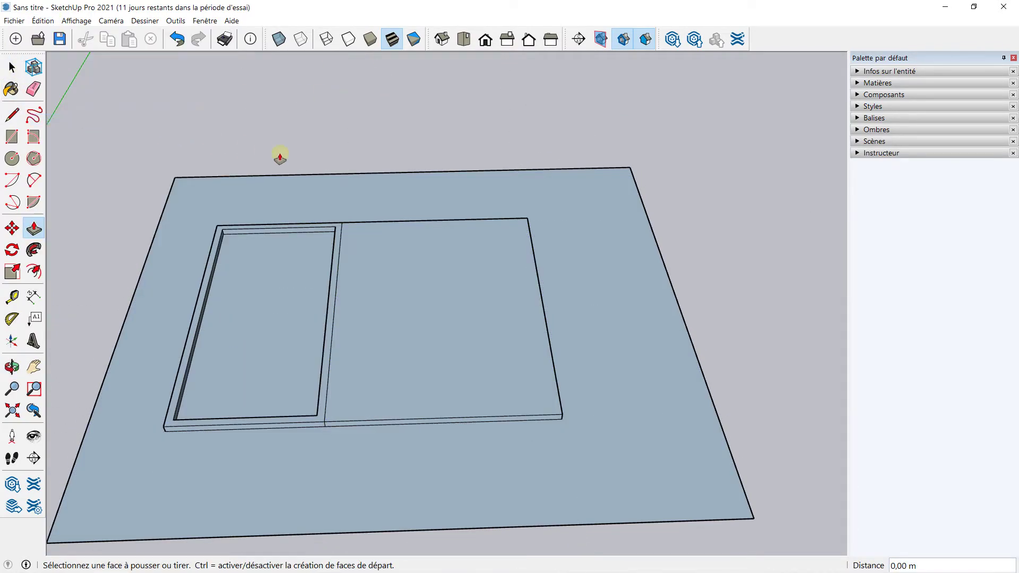
scroll(348, 187, "down", 3)
mouse_move(348, 187)
middle_mouse_down()
mouse_move(298, 226)
mouse_move(372, 212)
middle_mouse_up()
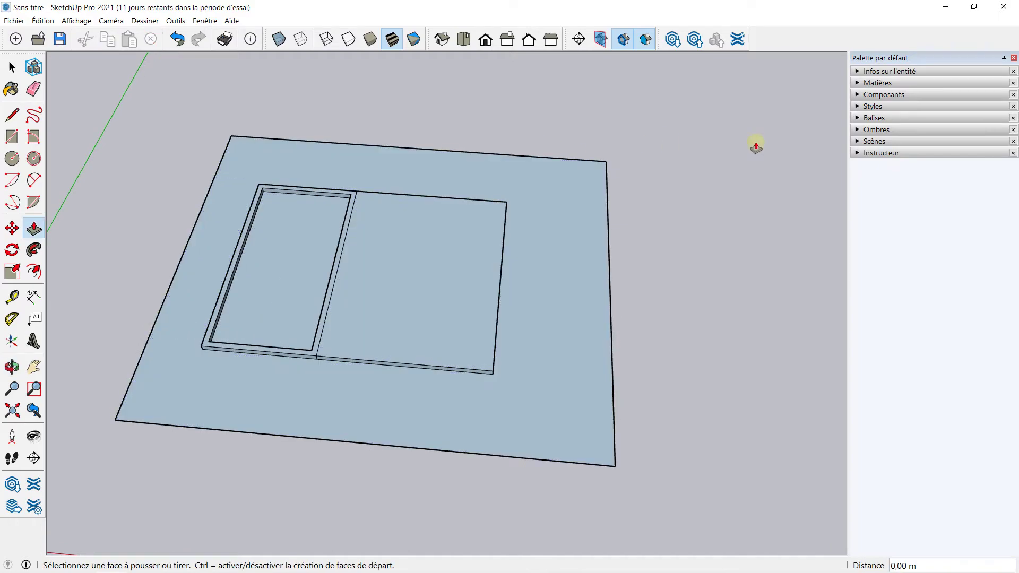
Open the Matières panel and load the 'Aménagement paysager, Clôture' collection
left_click(854, 85)
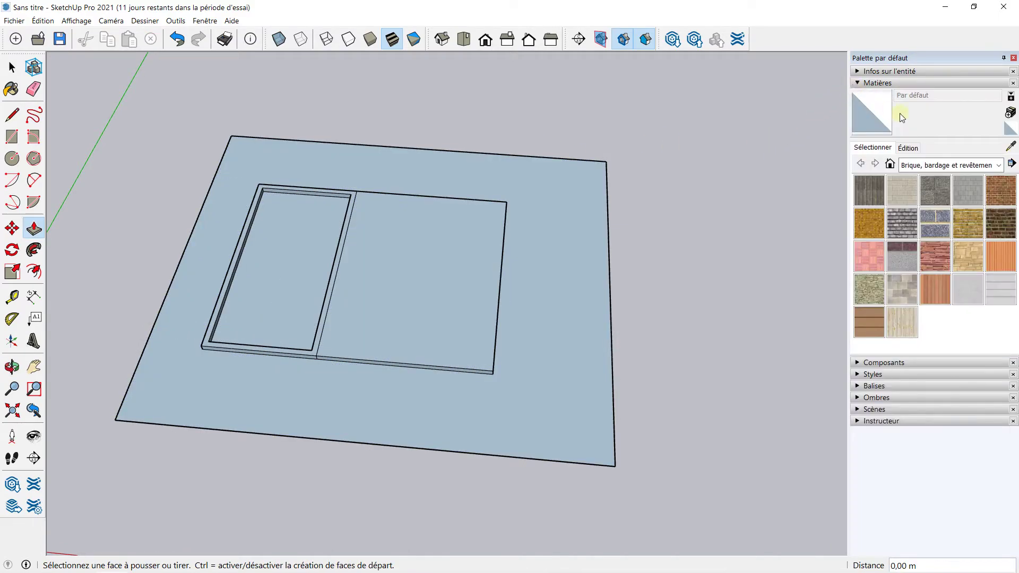
left_click(935, 165)
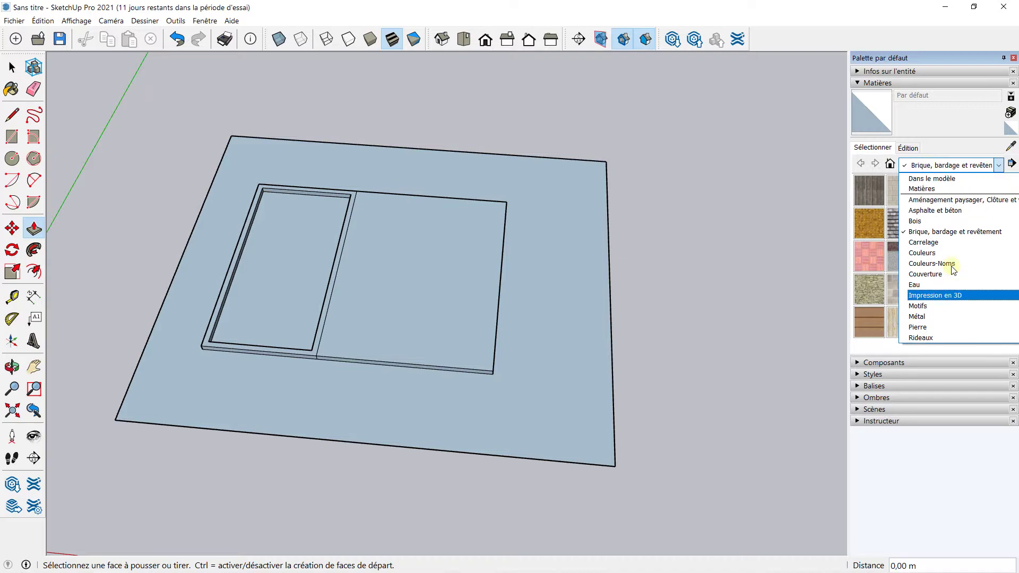
left_click(939, 202)
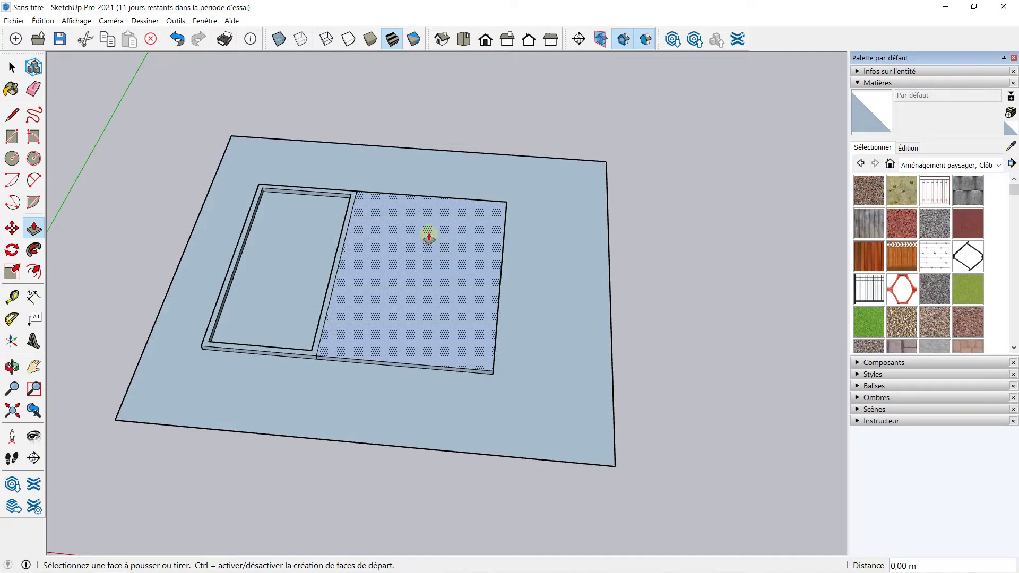
middle_click_drag(438, 219, 376, 228)
scroll(374, 230, "up", 3)
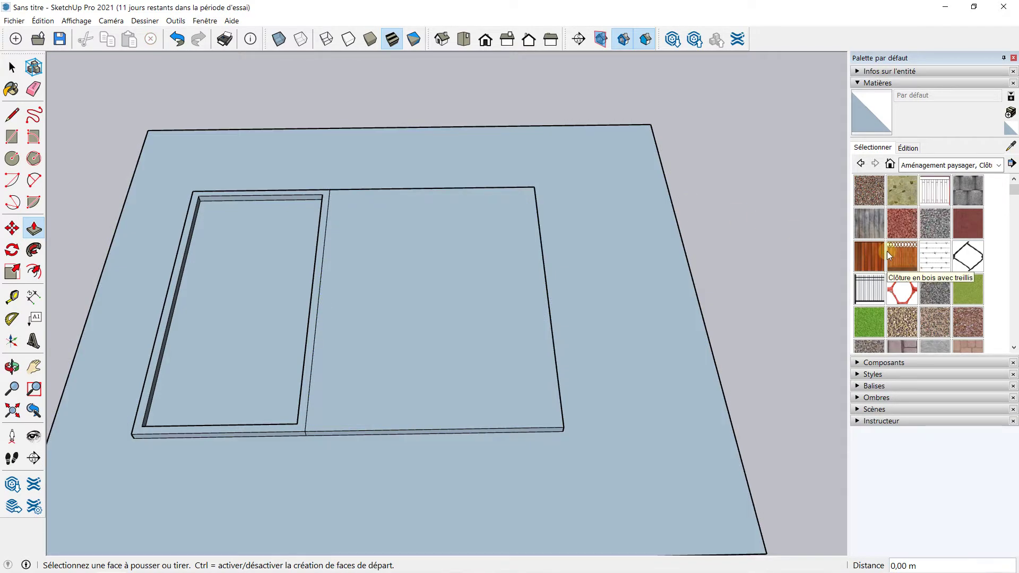
mouse_move(539, 250)
middle_mouse_down()
mouse_move(487, 264)
mouse_move(524, 243)
middle_mouse_up()
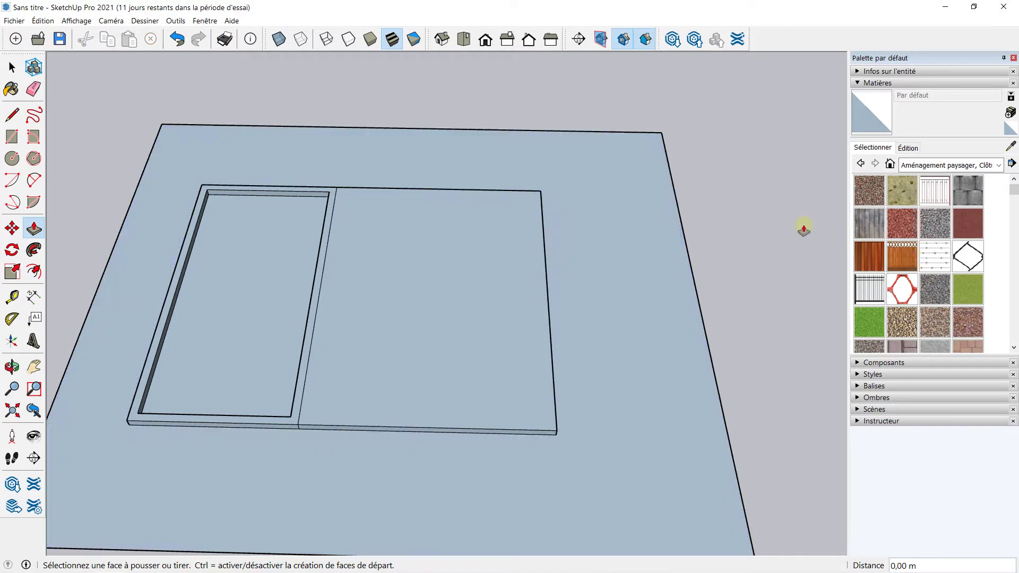
scroll(935, 265, "down", 2)
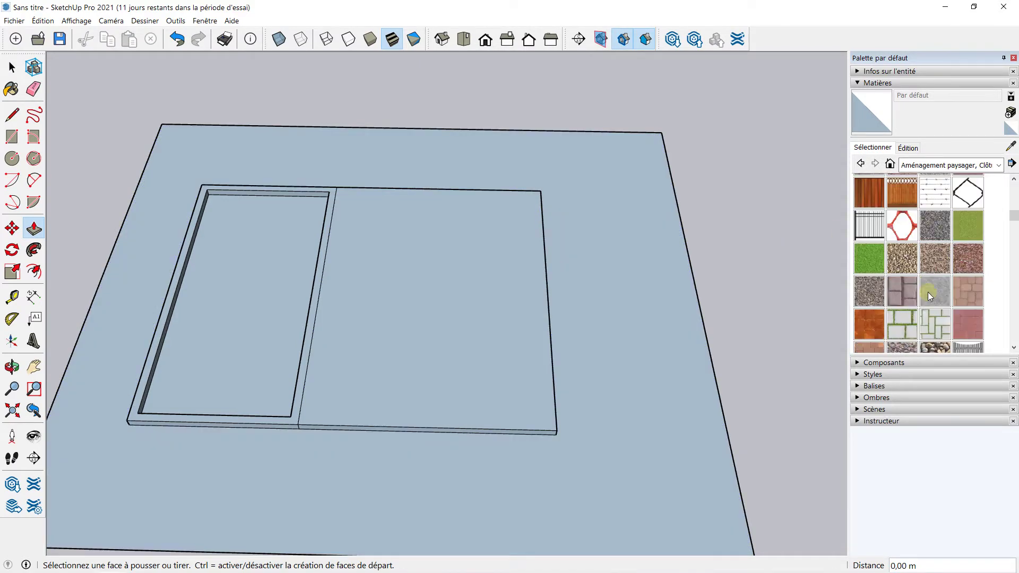
Paint the surrounding ground with the 'Gazon vert foncé' lawn material
left_click(874, 266)
left_click(677, 248)
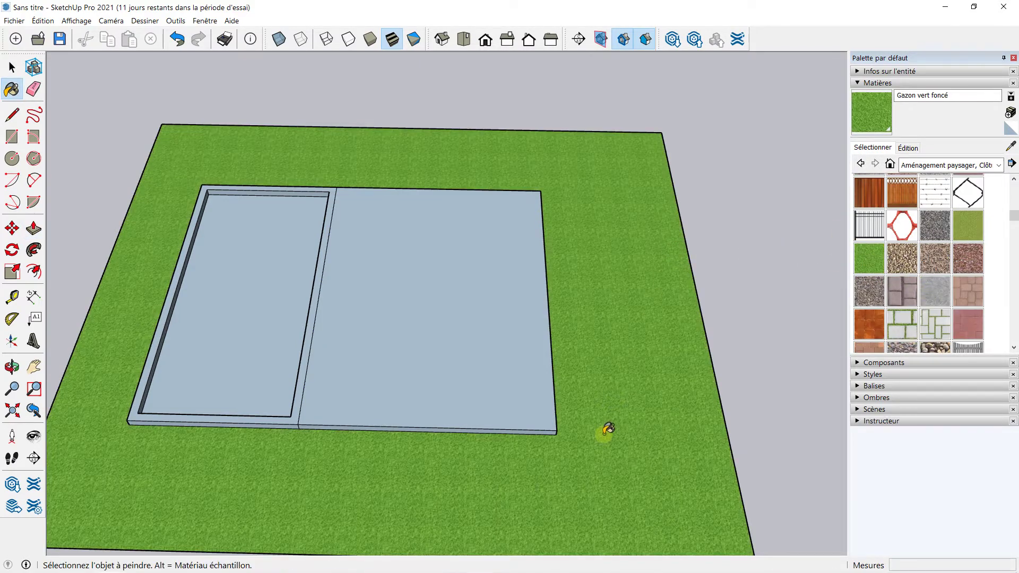
scroll(352, 321, "up", 1)
scroll(922, 252, "down", 2)
scroll(920, 250, "up", 4)
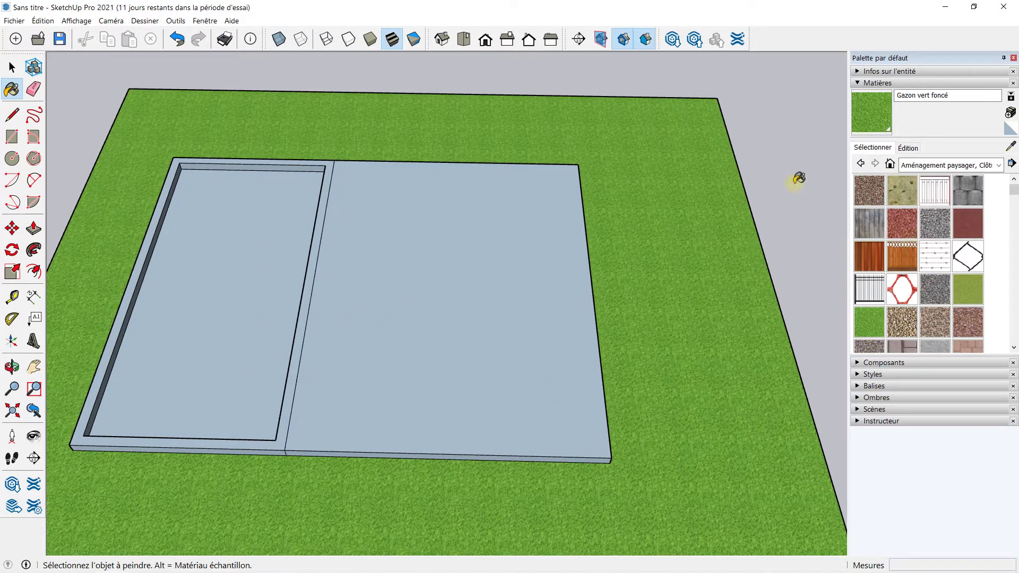
scroll(919, 224, "down", 2)
scroll(920, 225, "down", 3)
scroll(927, 239, "up", 2)
scroll(930, 248, "up", 3)
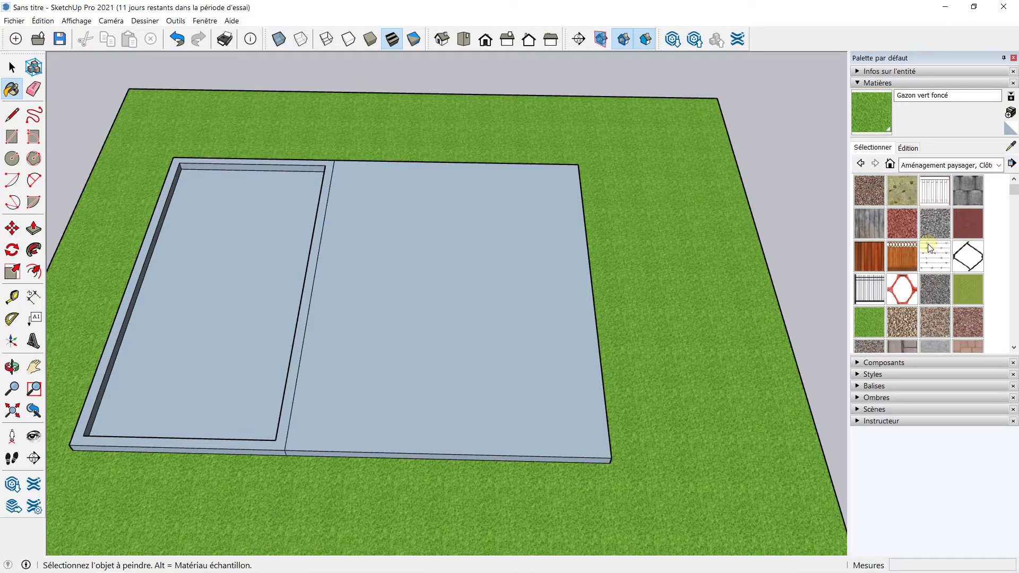
Pave the right slab with 'Allée en pavés de pierre'
left_click(900, 193)
left_click(478, 265)
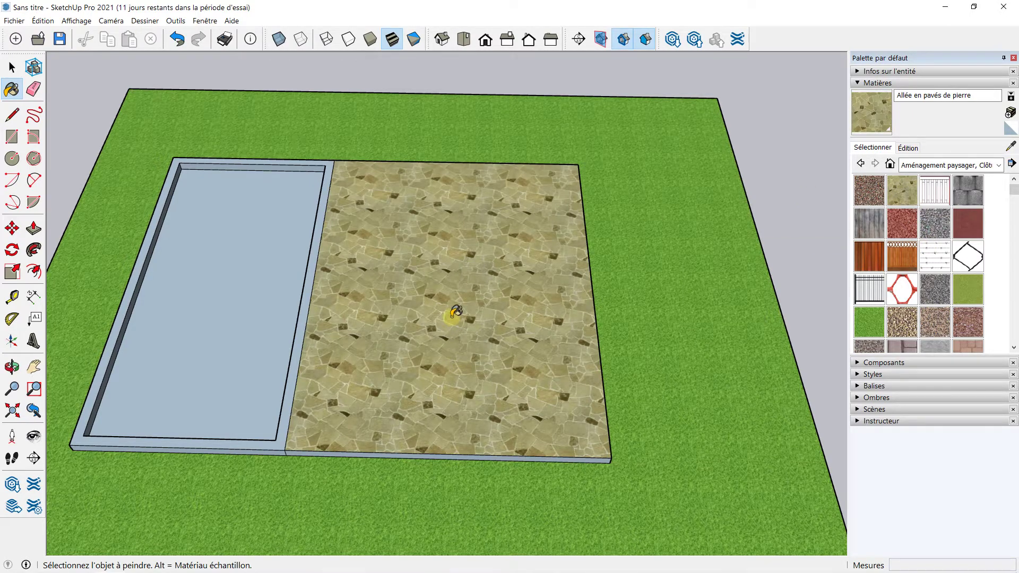
scroll(456, 312, "up", 3)
scroll(456, 312, "down", 3)
middle_click_drag(456, 312, 432, 303)
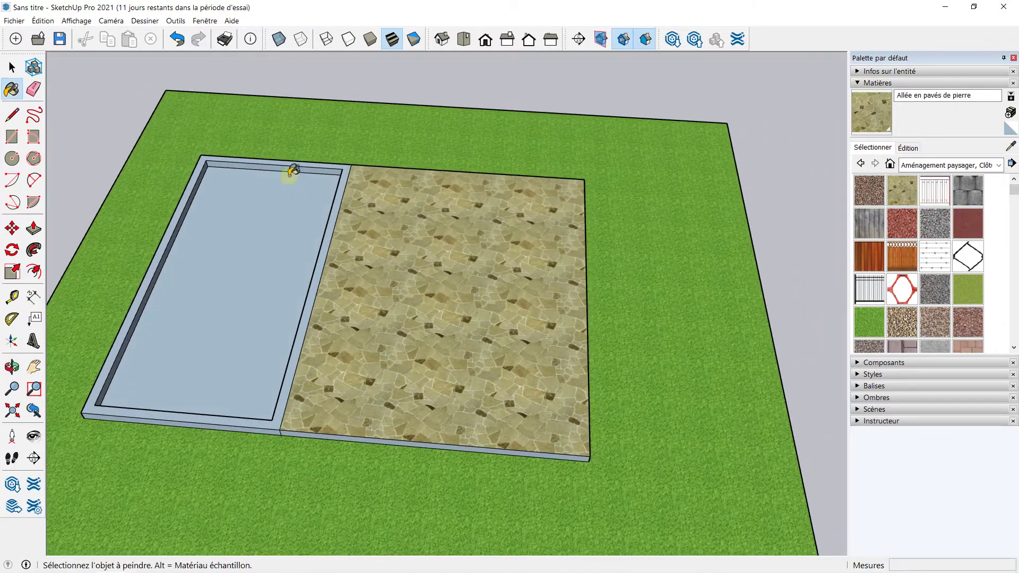
left_click(178, 47)
left_click(940, 167)
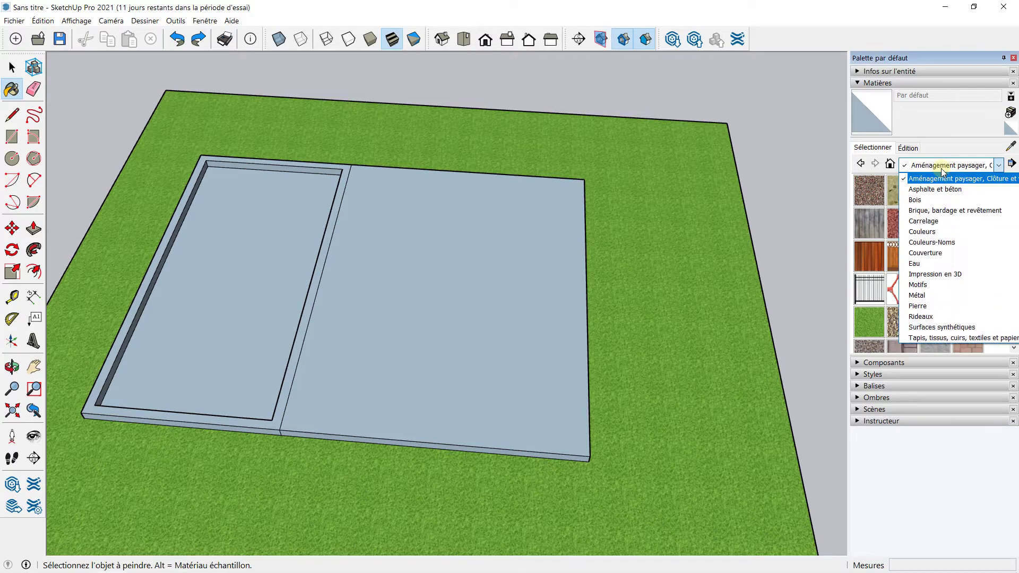
left_click(906, 214)
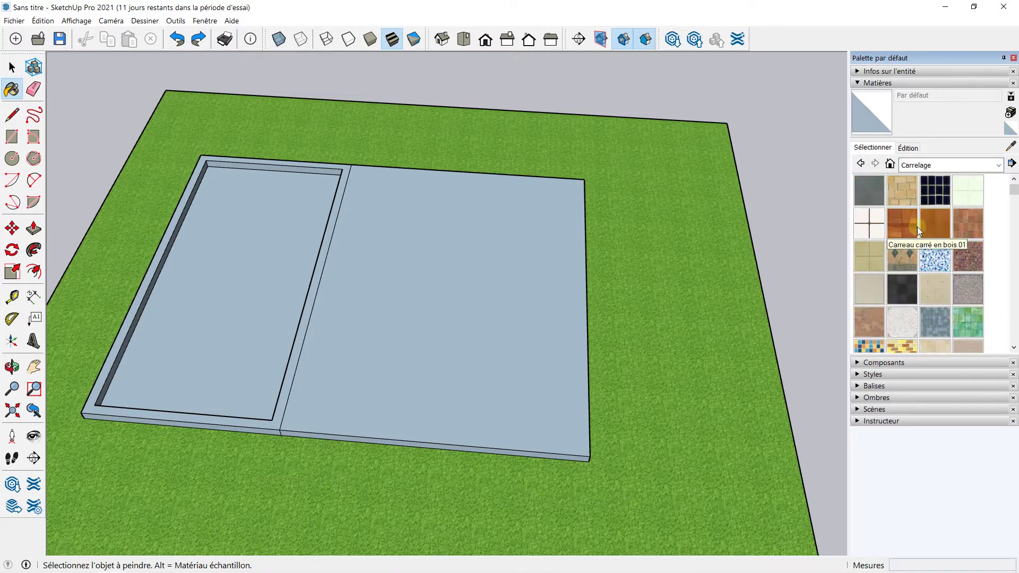
scroll(918, 227, "down", 3)
scroll(950, 309, "down", 2)
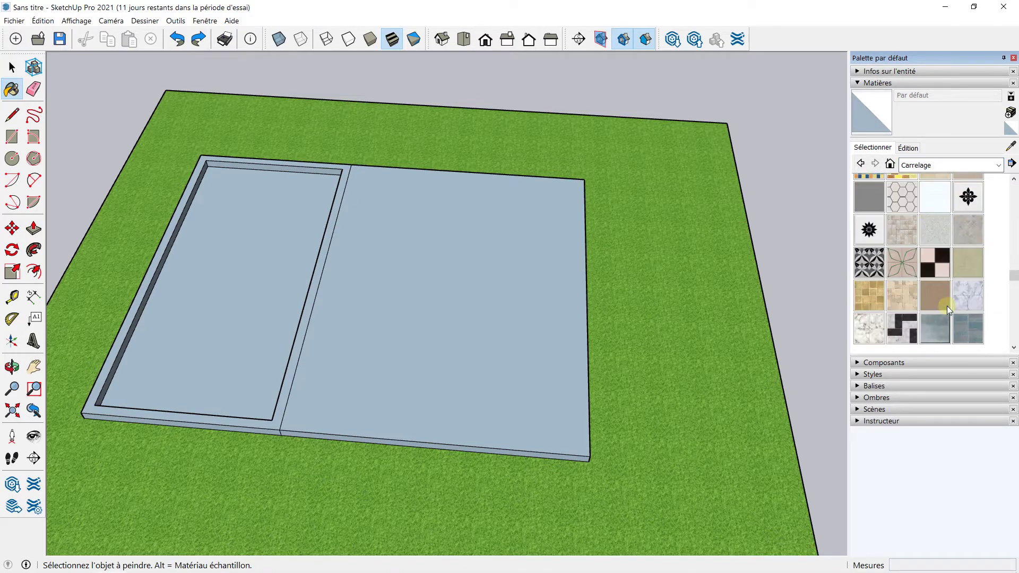
left_click(969, 263)
left_click(530, 315)
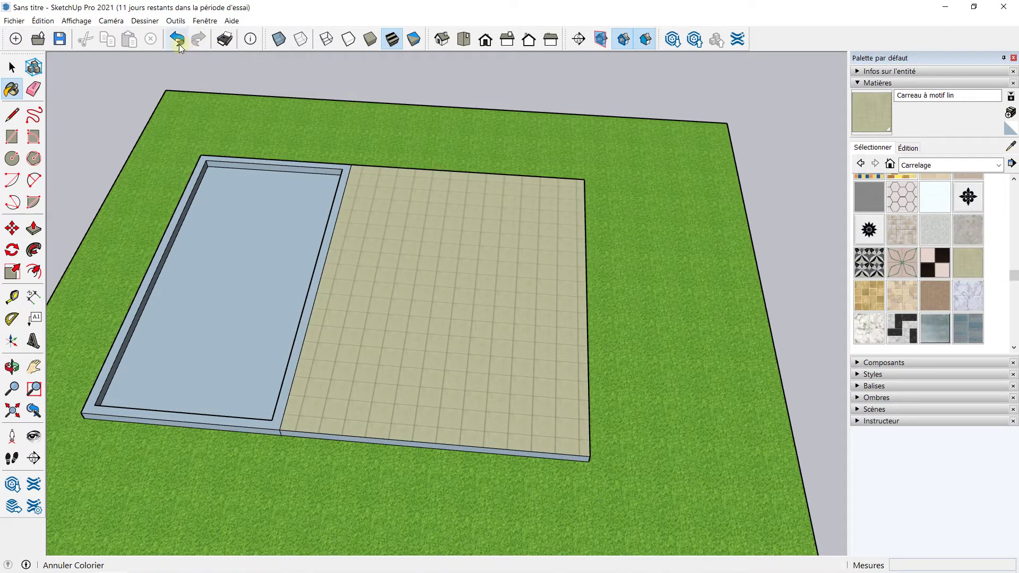
scroll(926, 230, "up", 2)
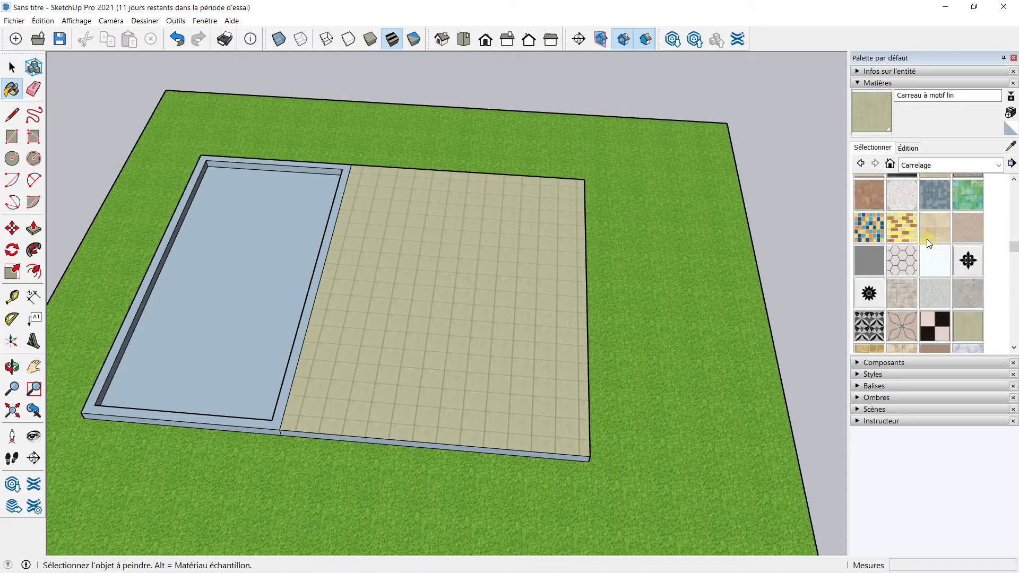
left_click(926, 238)
scroll(923, 242, "up", 4)
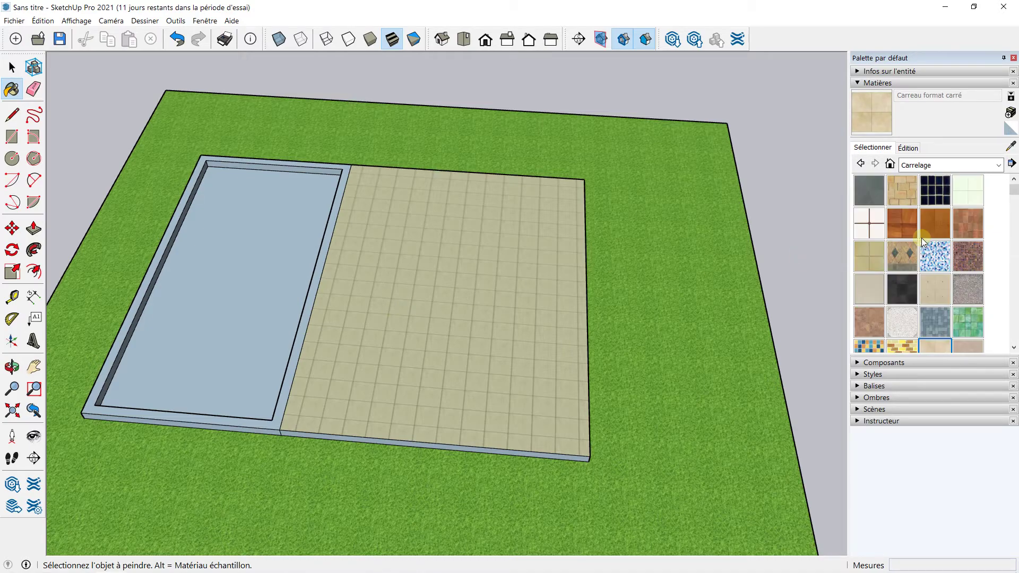
left_click(899, 197)
left_click(578, 285)
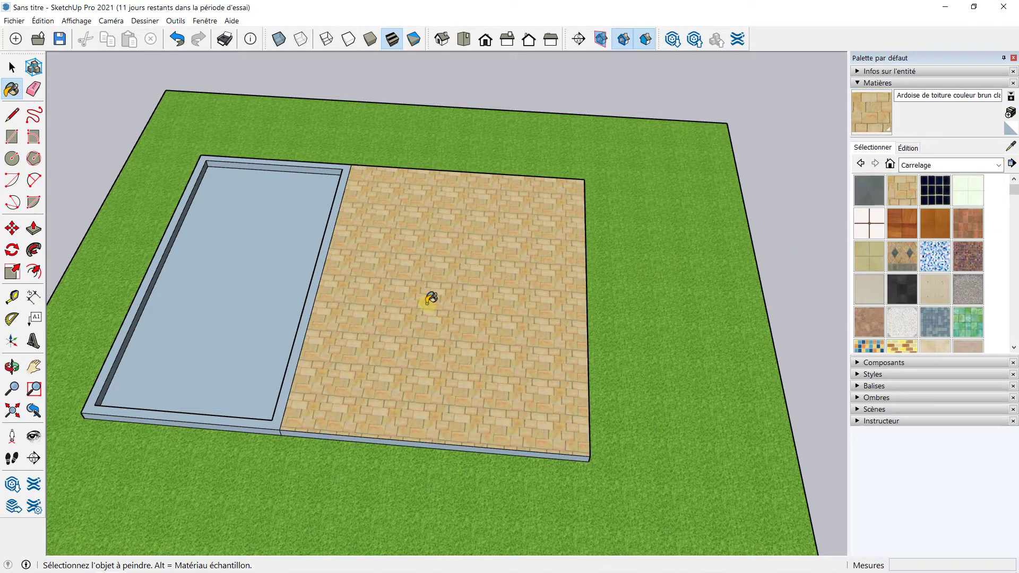
left_click(177, 38)
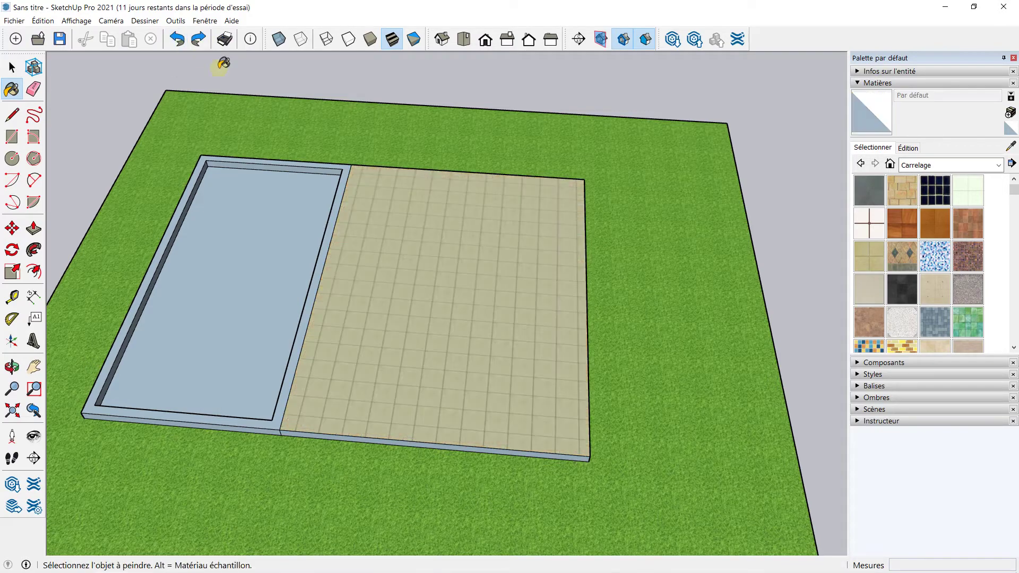
left_click(929, 165)
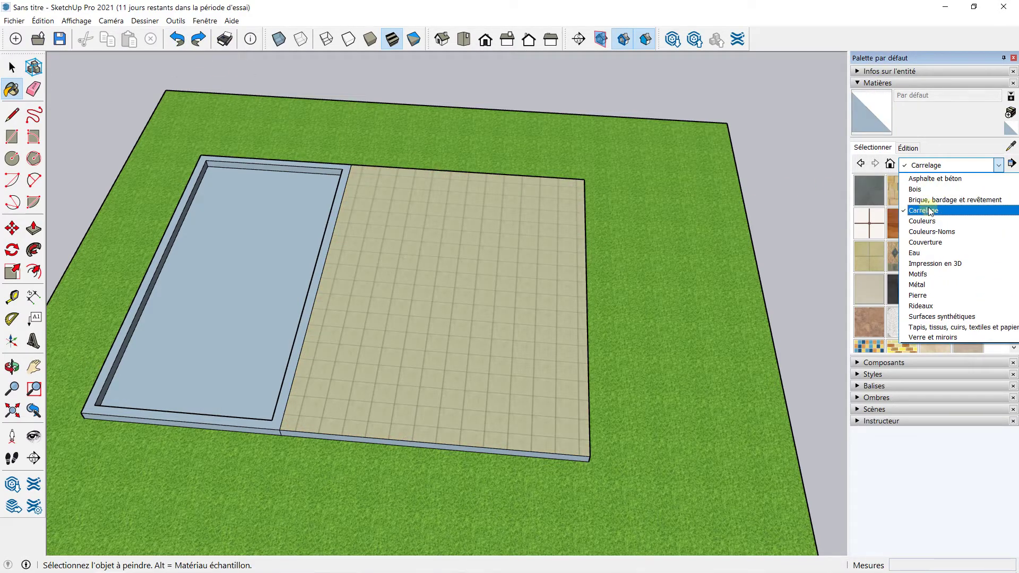
left_click(178, 43)
left_click(177, 43)
left_click(199, 42)
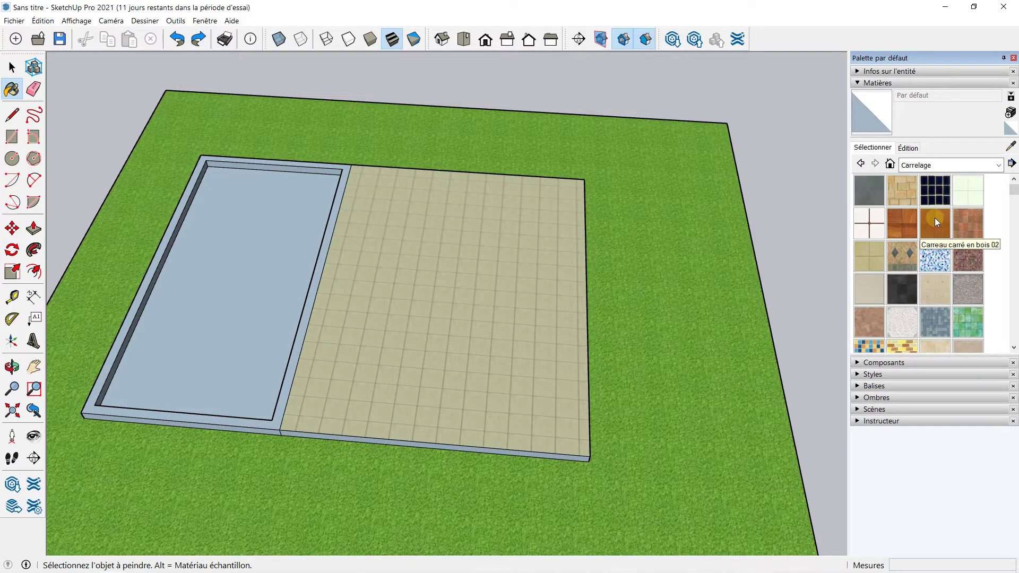
left_click(956, 166)
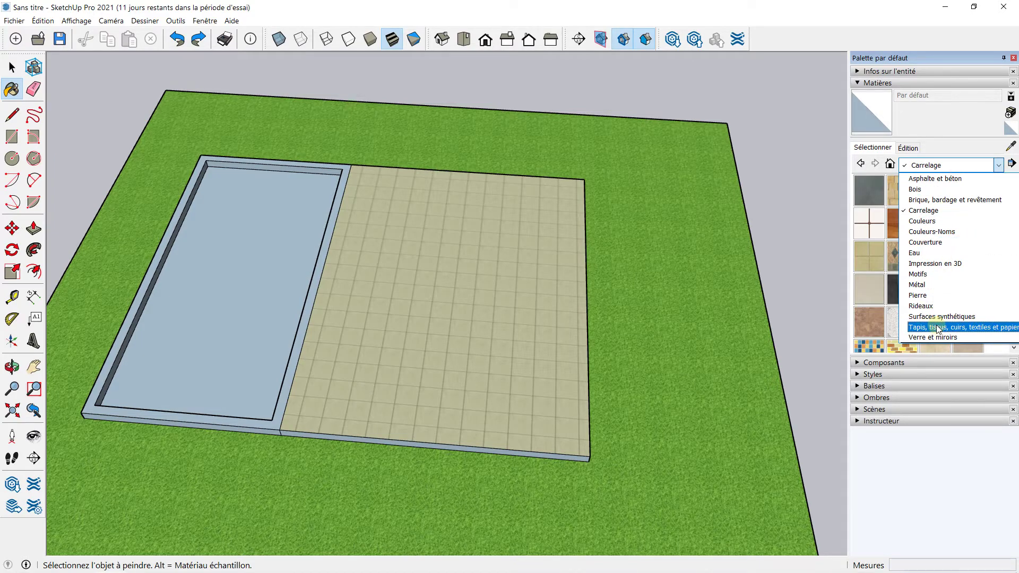
scroll(934, 228, "up", 1)
left_click(937, 197)
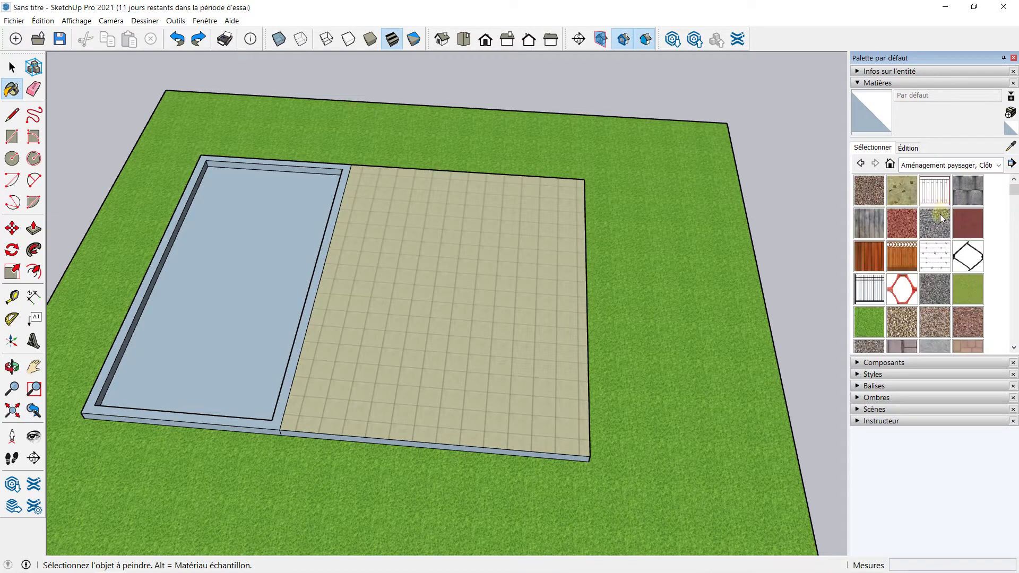
left_click(903, 191)
left_click(453, 319)
mouse_move(357, 318)
middle_mouse_down()
mouse_move(348, 329)
mouse_move(348, 319)
middle_mouse_up()
scroll(313, 305, "up", 2)
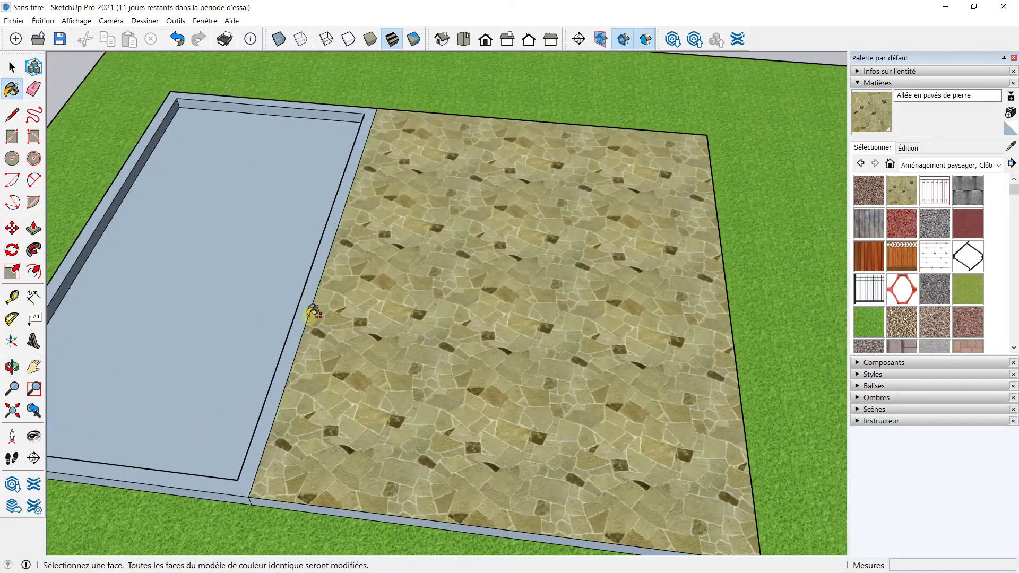
scroll(398, 314, "up", 2)
scroll(366, 273, "up", 2)
scroll(438, 272, "down", 2)
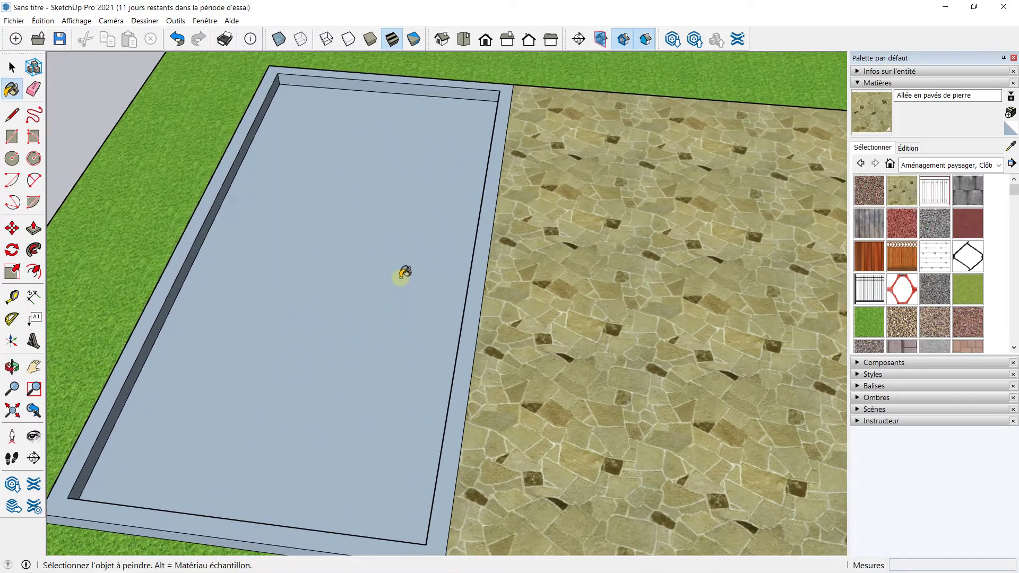
left_click(918, 166)
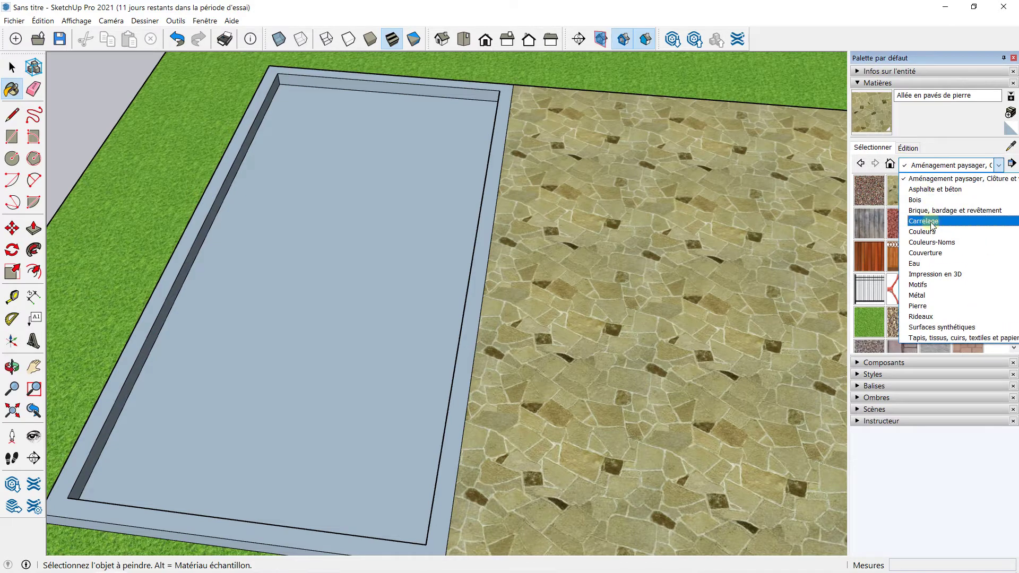
Try Eau bleue claire, Eau aspect brillant, Piscine and Piscine couleur claire on the pool water
left_click(935, 264)
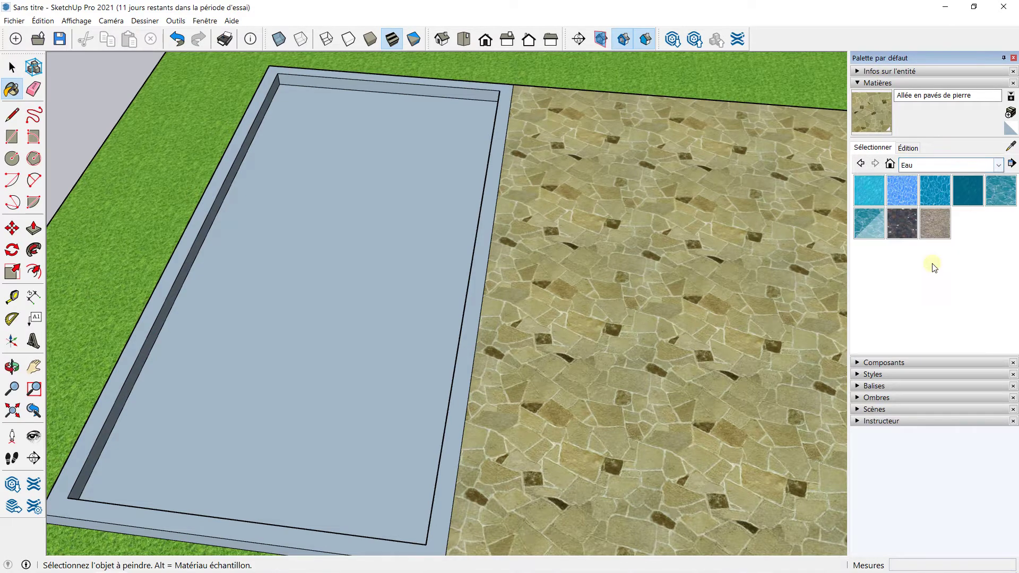
left_click(902, 192)
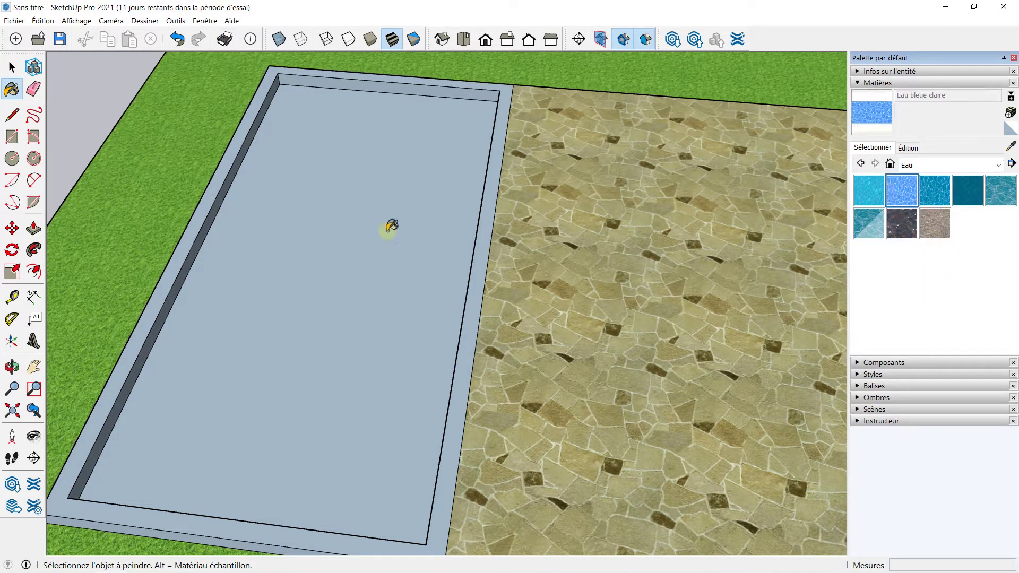
left_click(371, 239)
left_click(869, 190)
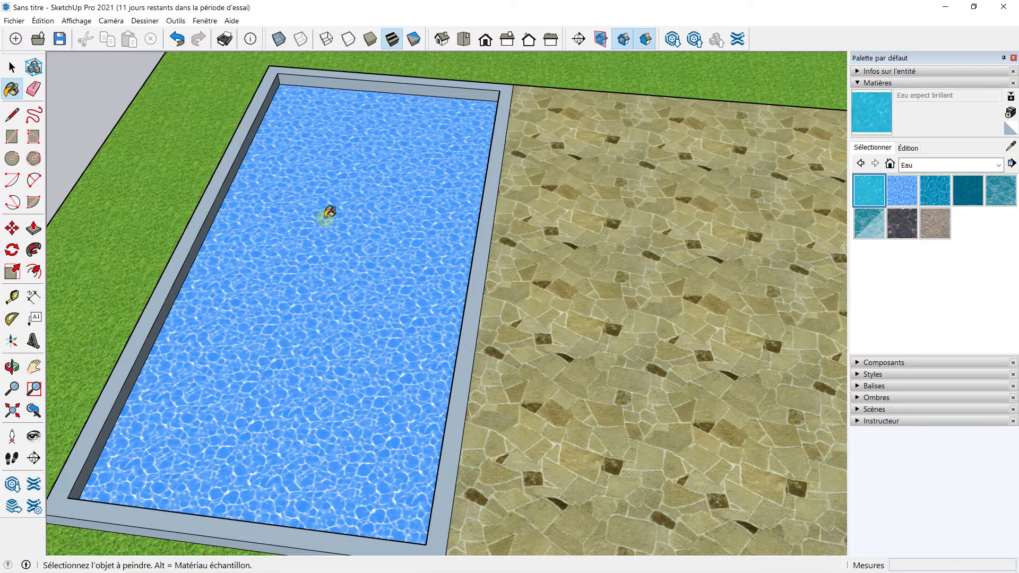
left_click(327, 226)
left_click(907, 199)
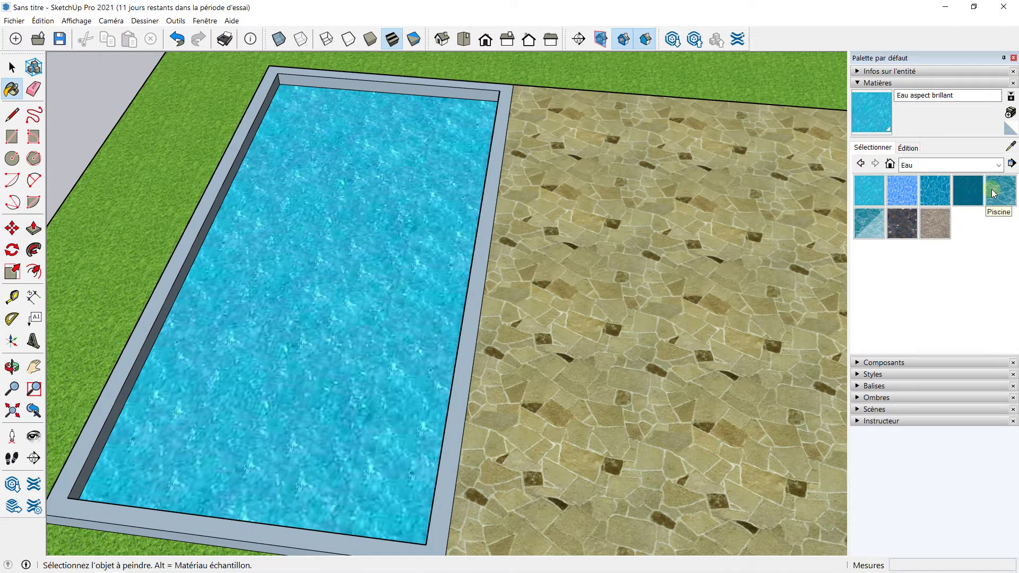
left_click(994, 194)
left_click(371, 217)
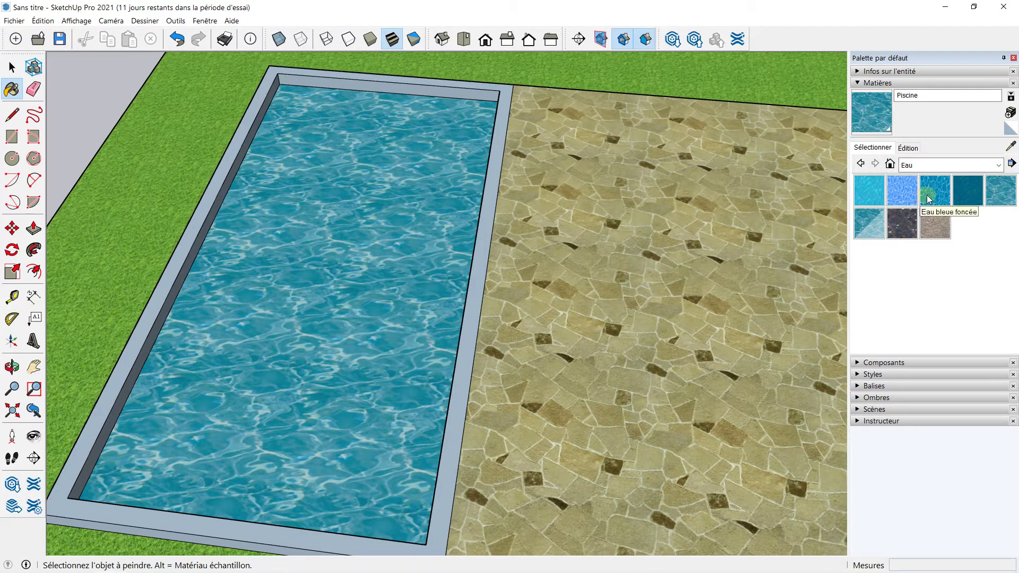
left_click(869, 223)
left_click(369, 235)
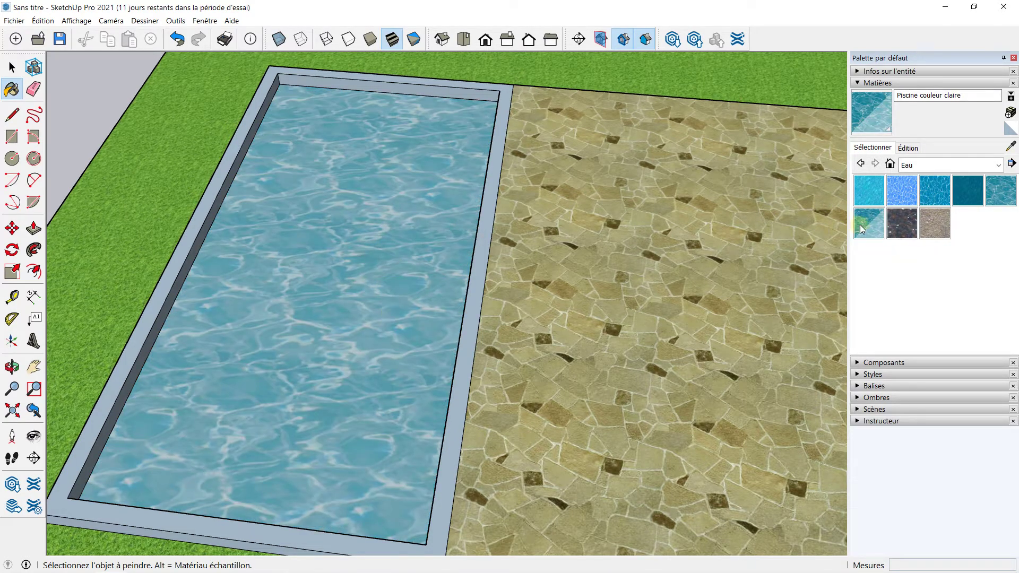
Compare Eau bleue foncée against Eau bleue claire on the pool, settling on Eau bleue foncée
left_click(926, 189)
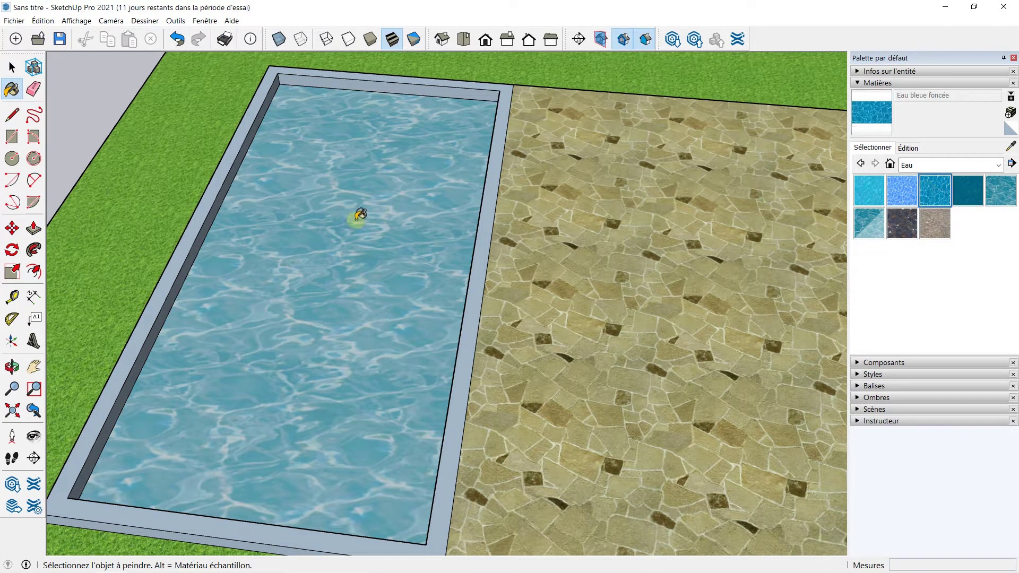
left_click(357, 219)
left_click(898, 200)
left_click(358, 262)
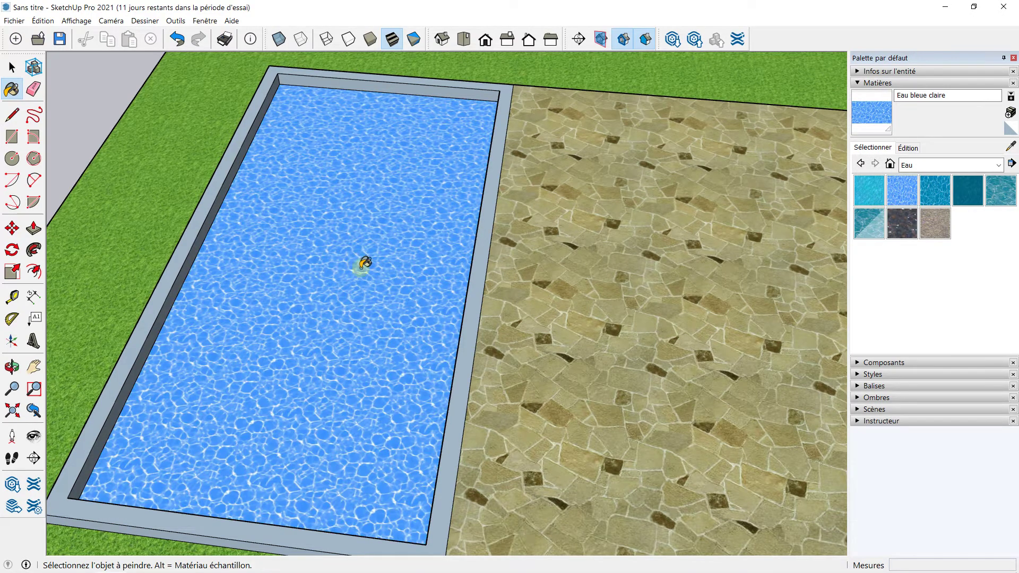
key("shift+z")
left_click(927, 190)
left_click(339, 227)
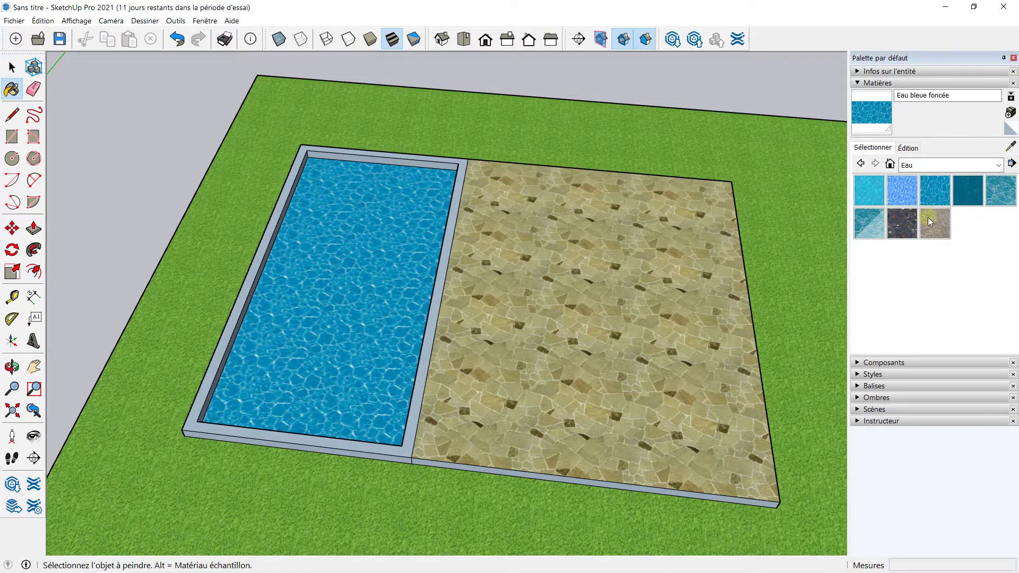
scroll(608, 302, "down", 3)
scroll(690, 254, "up", 1)
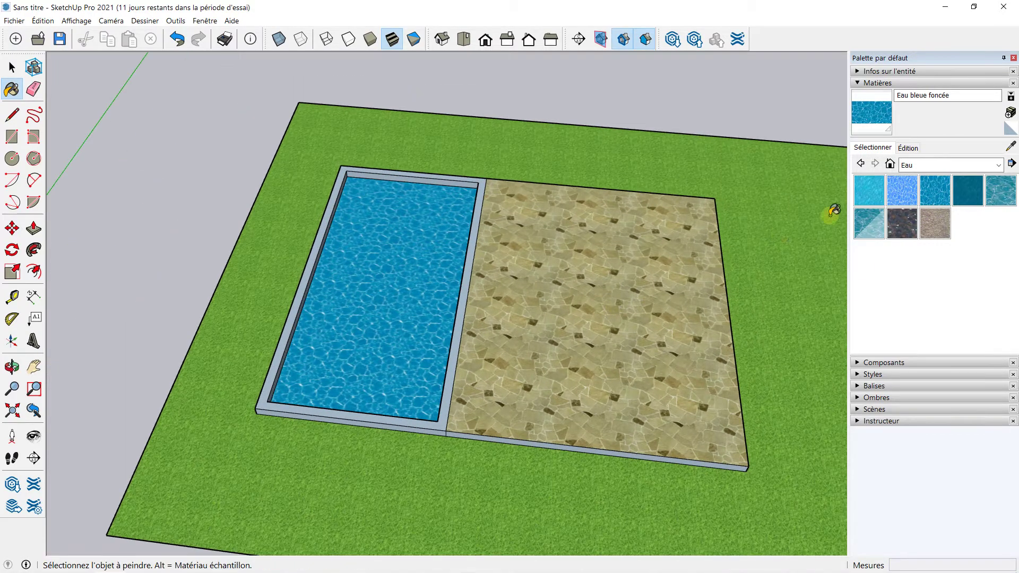
left_click(904, 195)
left_click(412, 269)
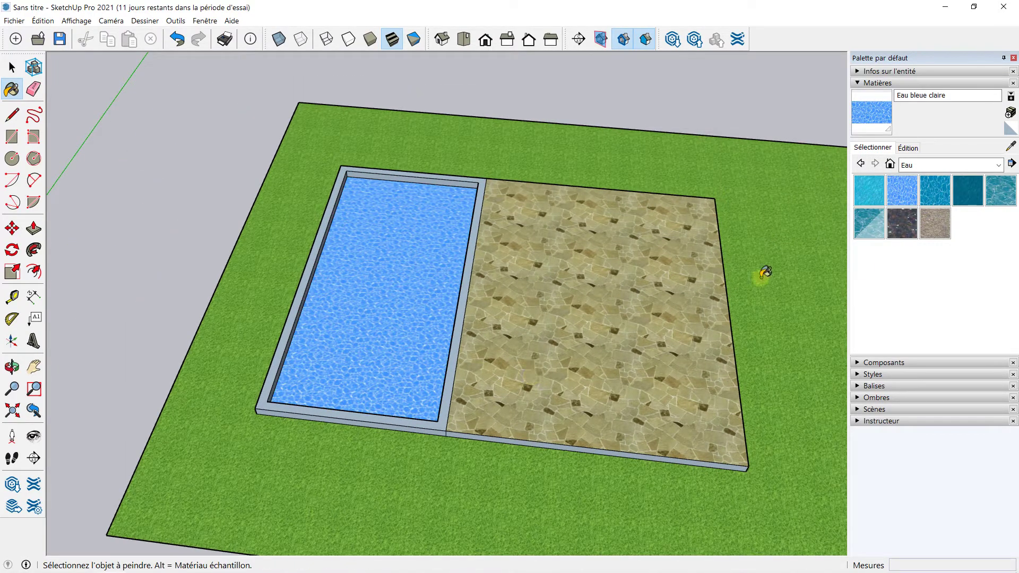
left_click(926, 184)
left_click(393, 275)
Orbit across the pool and paving to review the dark blue water
middle_click_drag(329, 330, 357, 349)
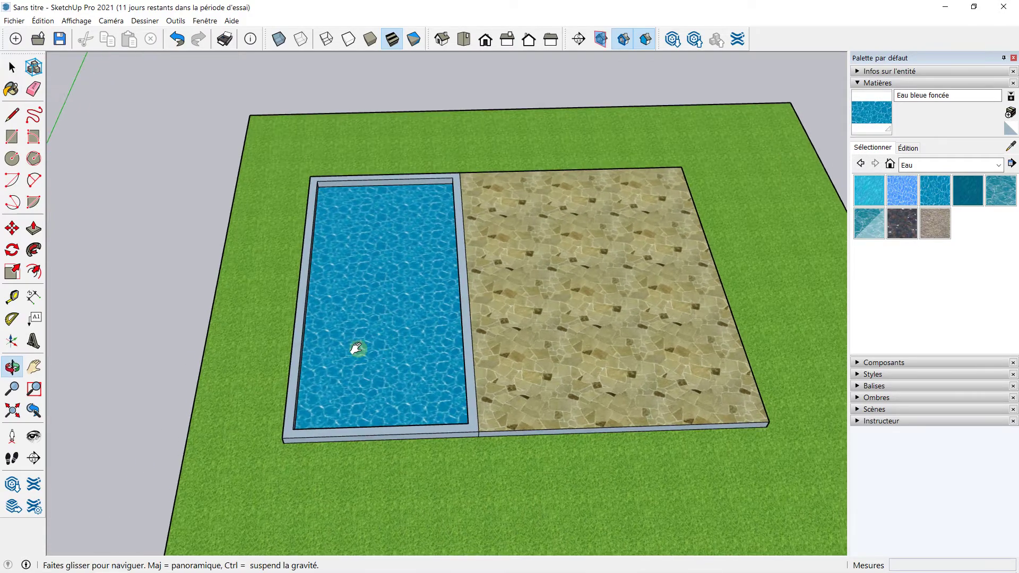
scroll(319, 330, "up", 3)
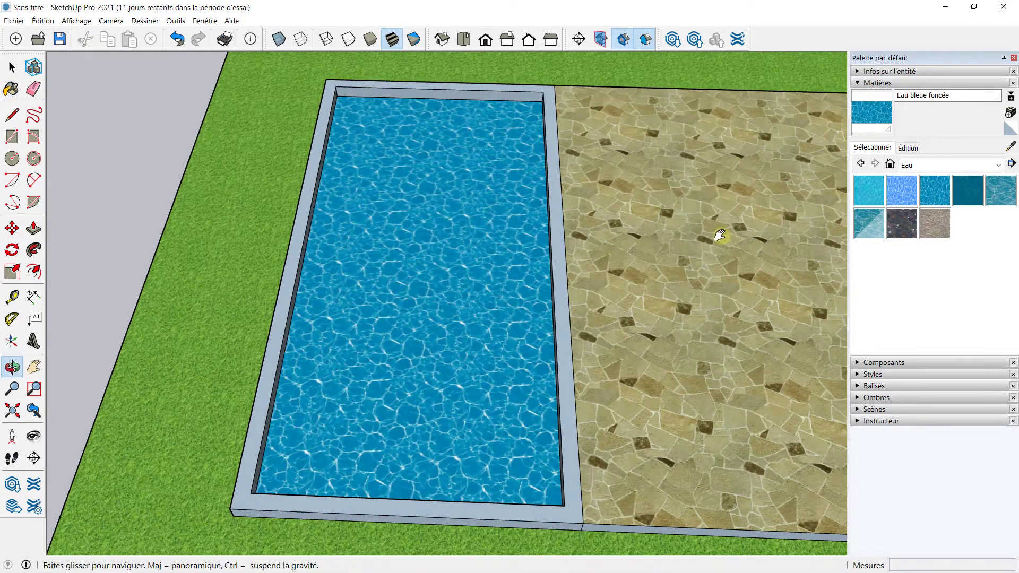
middle_click_drag(717, 234, 487, 230)
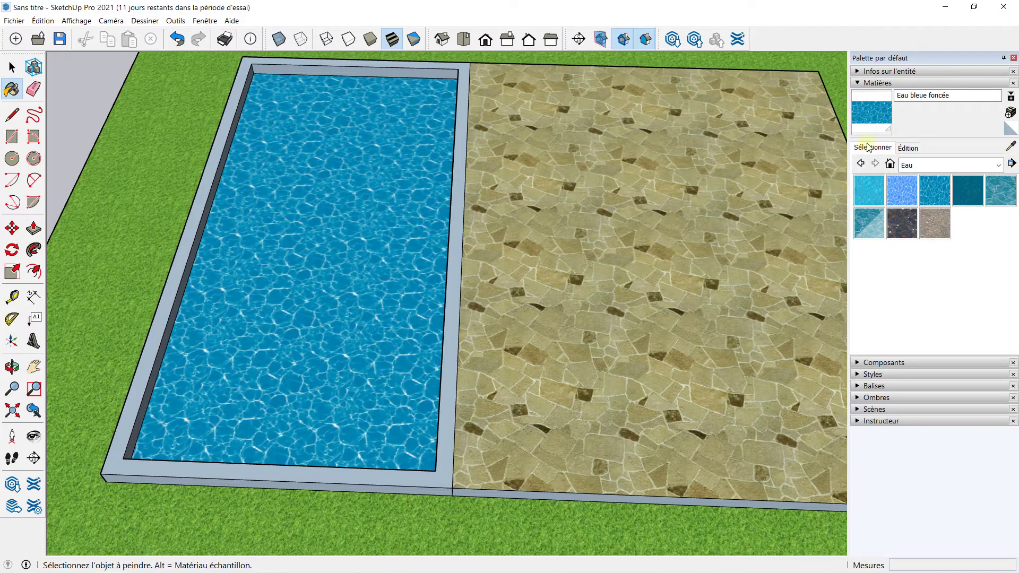
left_click(857, 83)
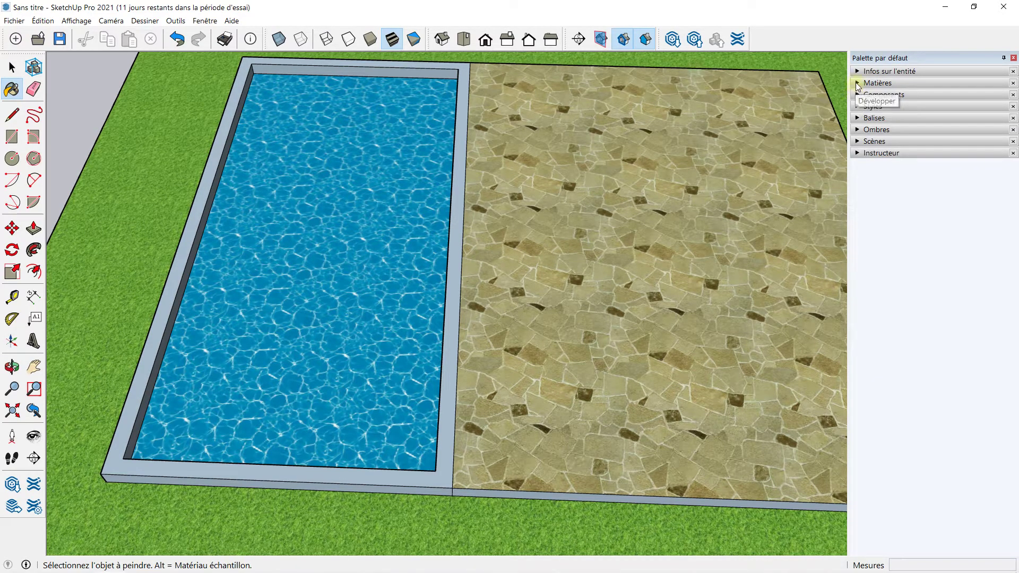
left_click(857, 83)
left_click(968, 164)
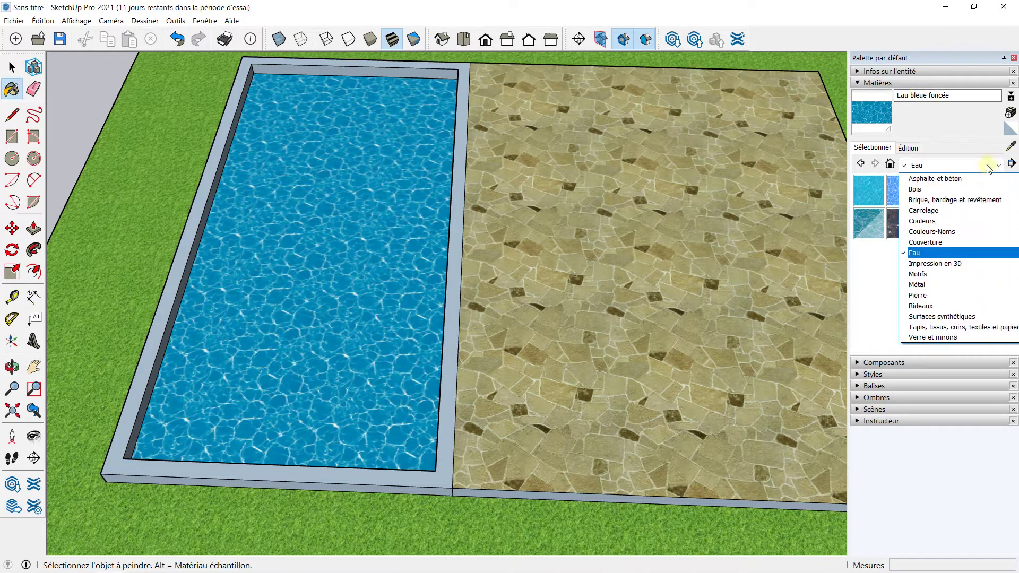
Paint the coping's front strip and top face with Pierre de maçonnerie multicolore
left_click(953, 201)
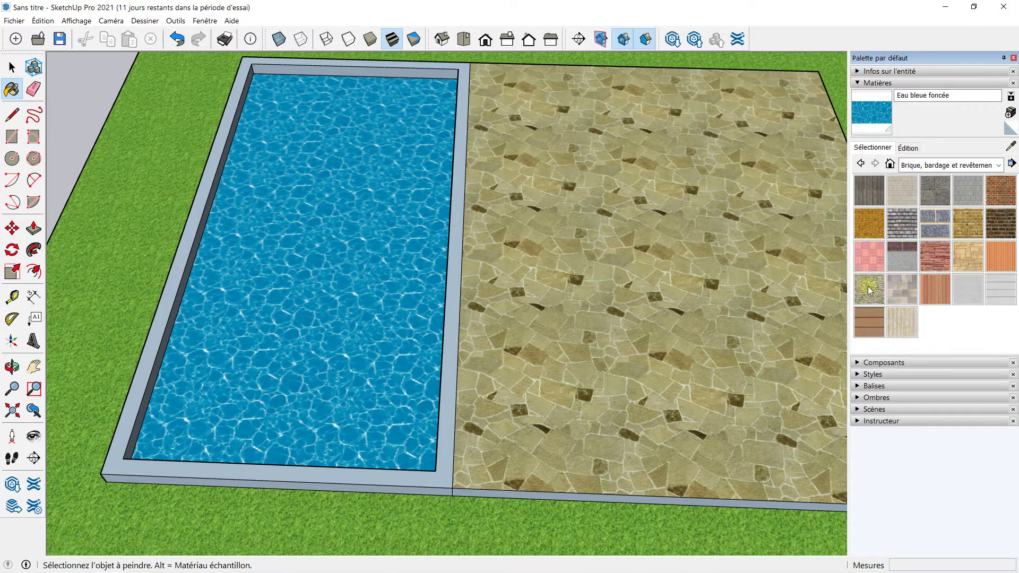
left_click(898, 294)
middle_click_drag(509, 355, 423, 346)
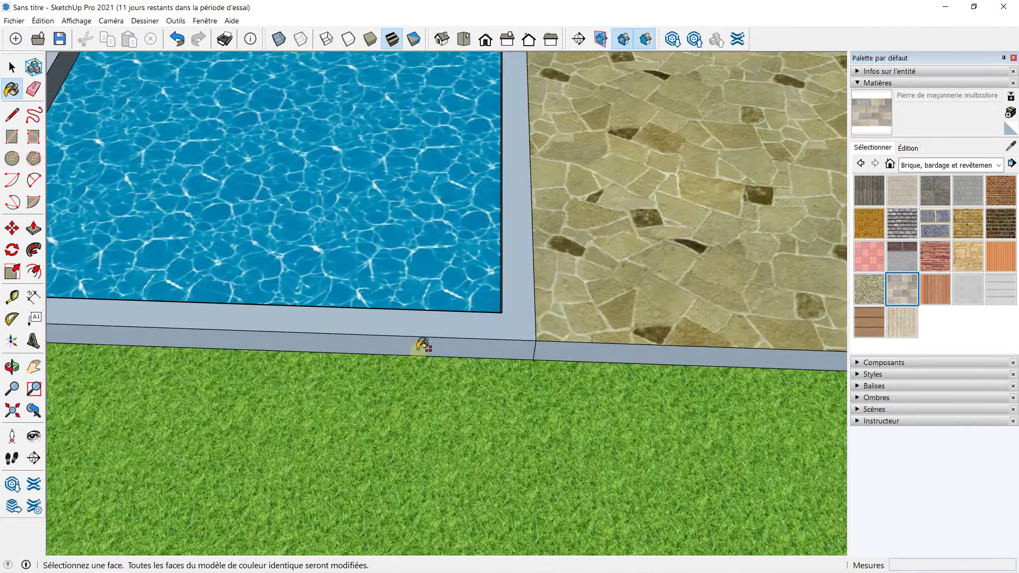
left_click(446, 347)
left_click(466, 326)
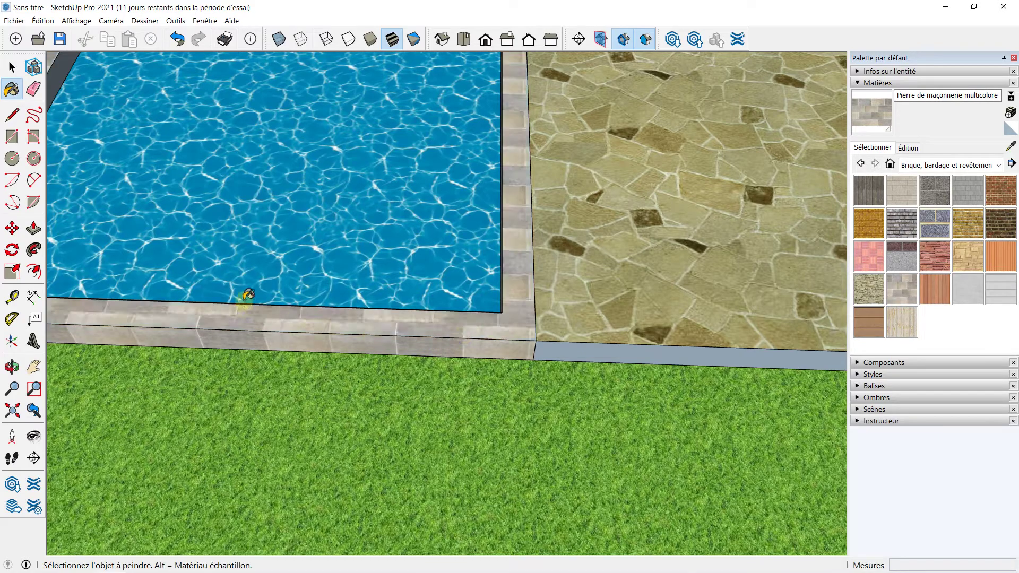
Paint the pool's white outer edge with the same multicolour stone
middle_click_drag(247, 295, 412, 304)
scroll(316, 293, "down", 2)
middle_click_drag(316, 293, 444, 273)
scroll(558, 250, "up", 5)
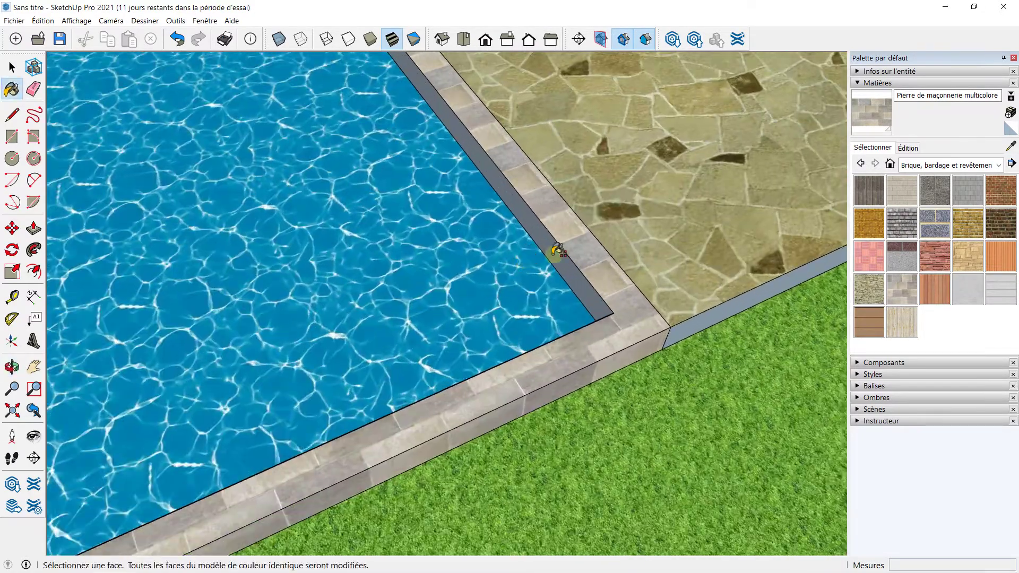
scroll(557, 250, "up", 2)
scroll(509, 291, "down", 3)
scroll(322, 218, "down", 2)
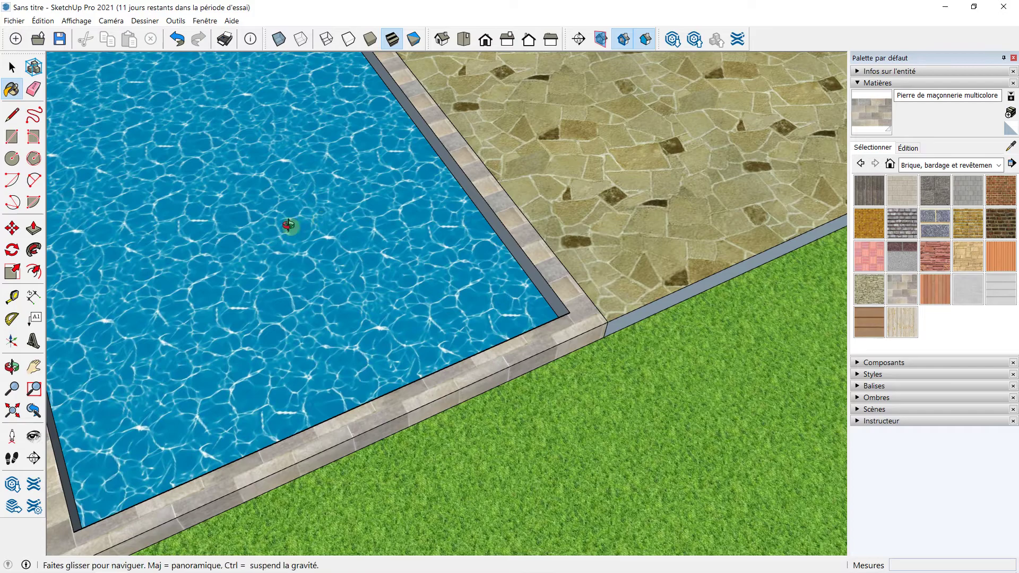
middle_click_drag(323, 218, 268, 102)
scroll(268, 102, "down", 3)
mouse_move(300, 337)
middle_mouse_down()
mouse_move(478, 191)
mouse_move(313, 405)
mouse_move(520, 232)
middle_mouse_up()
left_click(478, 276)
Orbit over the pool and patio to inspect the stone-clad edges
mouse_move(477, 277)
middle_mouse_down()
mouse_move(496, 260)
mouse_move(511, 278)
middle_mouse_up()
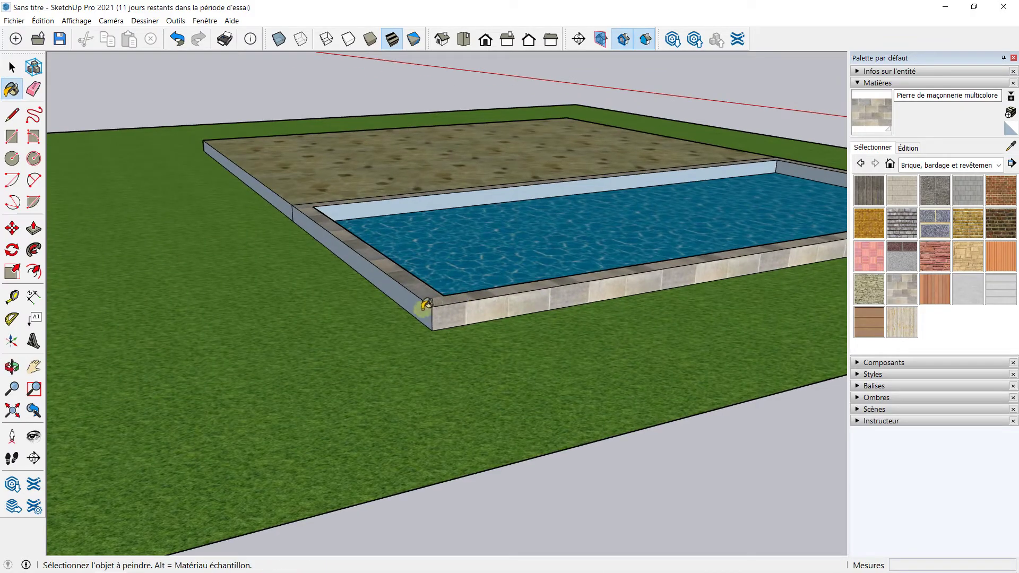
mouse_move(426, 304)
middle_mouse_down()
mouse_move(666, 269)
mouse_move(326, 239)
middle_mouse_up()
mouse_move(445, 228)
middle_mouse_down()
mouse_move(350, 250)
mouse_move(302, 196)
mouse_move(446, 255)
mouse_move(433, 264)
mouse_move(383, 234)
mouse_move(409, 334)
middle_mouse_up()
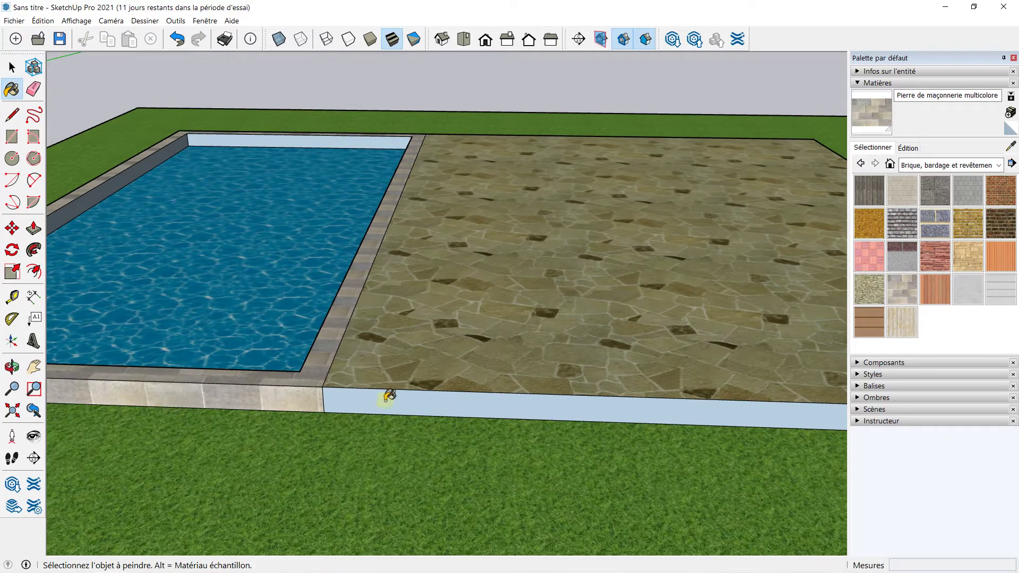
mouse_move(621, 318)
middle_mouse_down()
mouse_move(325, 296)
mouse_move(391, 371)
mouse_move(435, 382)
mouse_move(318, 328)
mouse_move(418, 318)
middle_mouse_up()
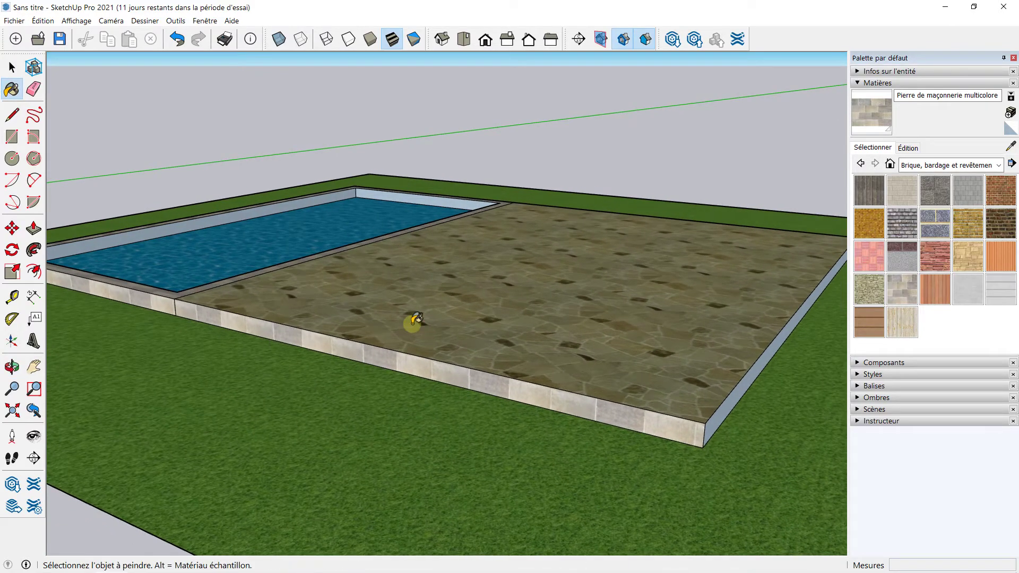
mouse_move(417, 318)
middle_mouse_down()
mouse_move(375, 298)
mouse_move(480, 360)
mouse_move(605, 284)
middle_mouse_up()
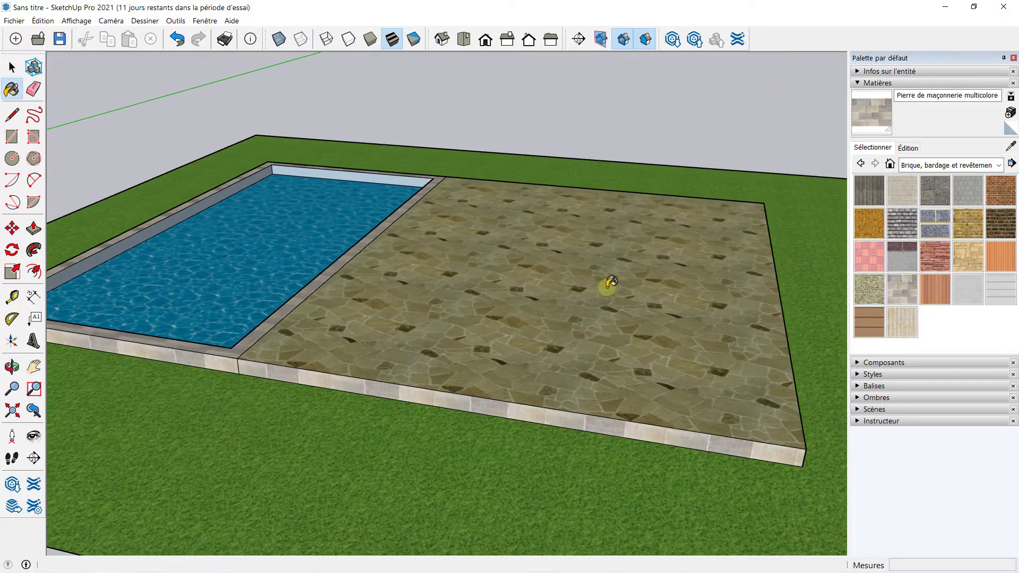
mouse_move(578, 227)
middle_mouse_down()
mouse_move(334, 196)
mouse_move(229, 165)
mouse_move(485, 170)
mouse_move(433, 292)
mouse_move(498, 253)
mouse_move(583, 359)
middle_mouse_up()
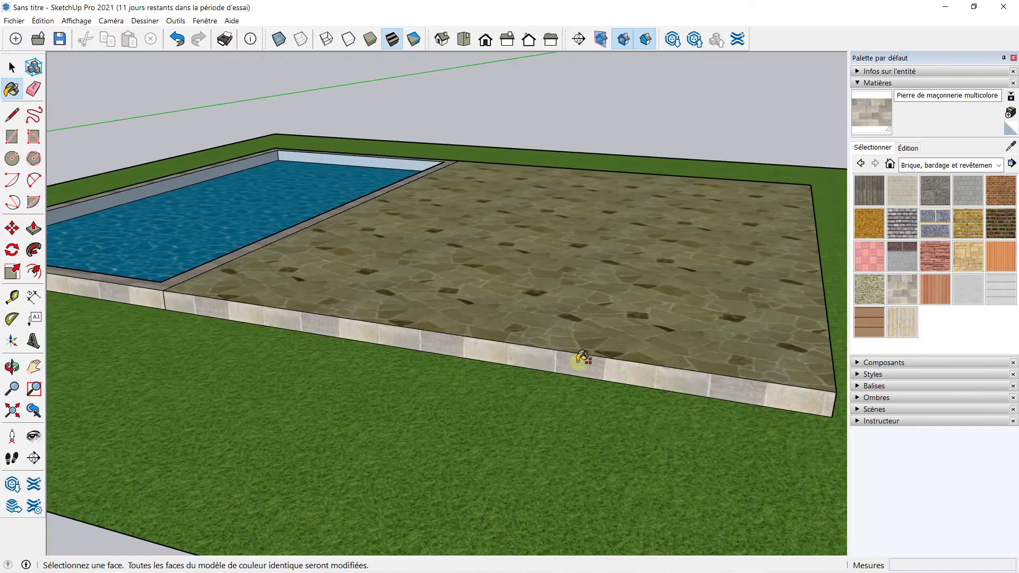
left_click(948, 168)
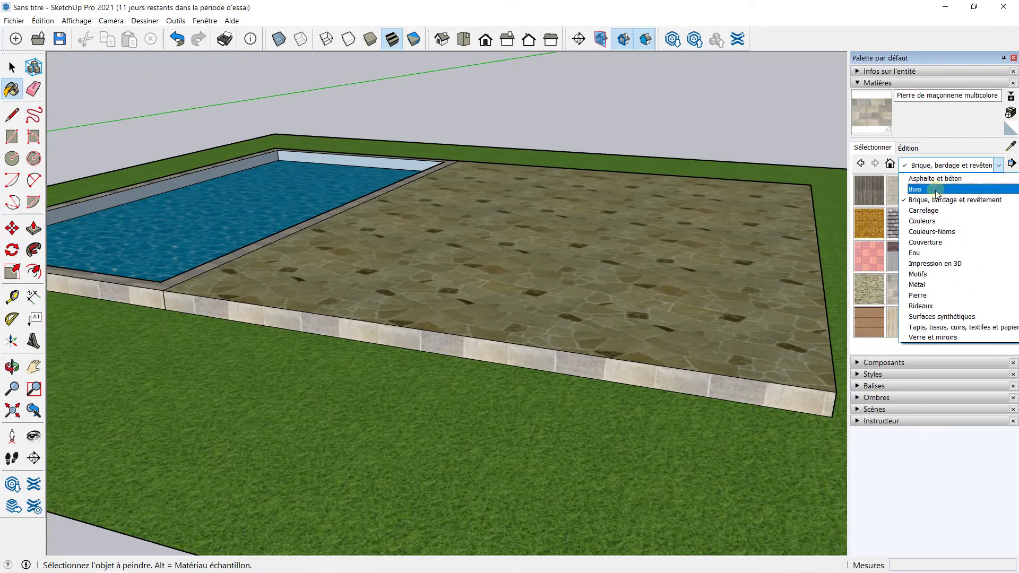
Browse the plain colours category and select the grey Couleur M03
left_click(925, 221)
scroll(926, 219, "down", 2)
scroll(924, 244, "down", 3)
scroll(921, 255, "down", 3)
scroll(922, 255, "down", 3)
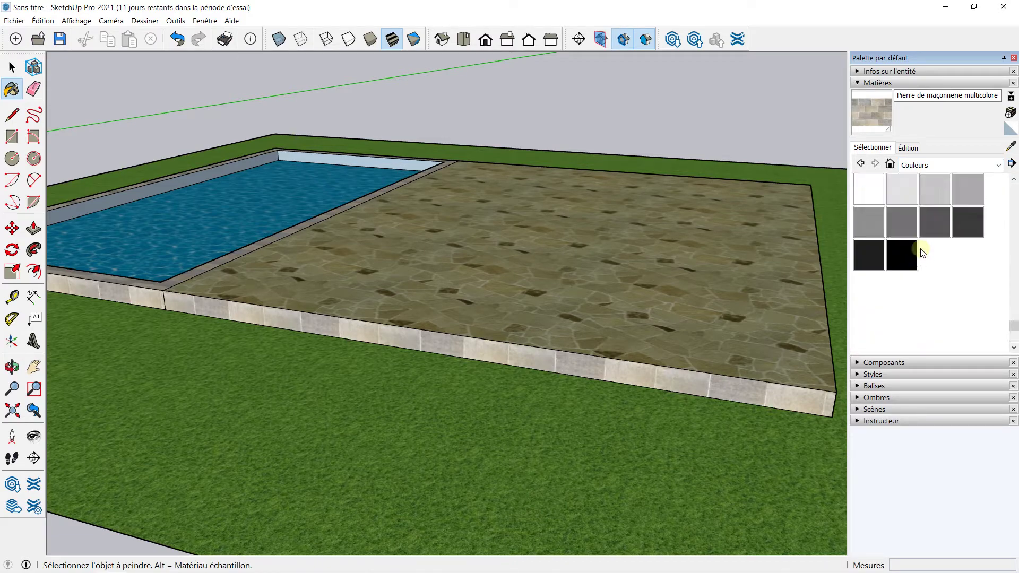
left_click(962, 192)
Paint the light-blue coping strip with the cyan Couleur H06
mouse_move(728, 326)
middle_mouse_down()
mouse_move(462, 324)
mouse_move(546, 451)
mouse_move(302, 350)
mouse_move(482, 327)
middle_mouse_up()
mouse_move(546, 428)
middle_mouse_down()
mouse_move(335, 359)
mouse_move(571, 367)
mouse_move(291, 313)
mouse_move(359, 278)
mouse_move(564, 326)
mouse_move(594, 278)
middle_mouse_up()
scroll(542, 211, "up", 5)
scroll(488, 212, "up", 2)
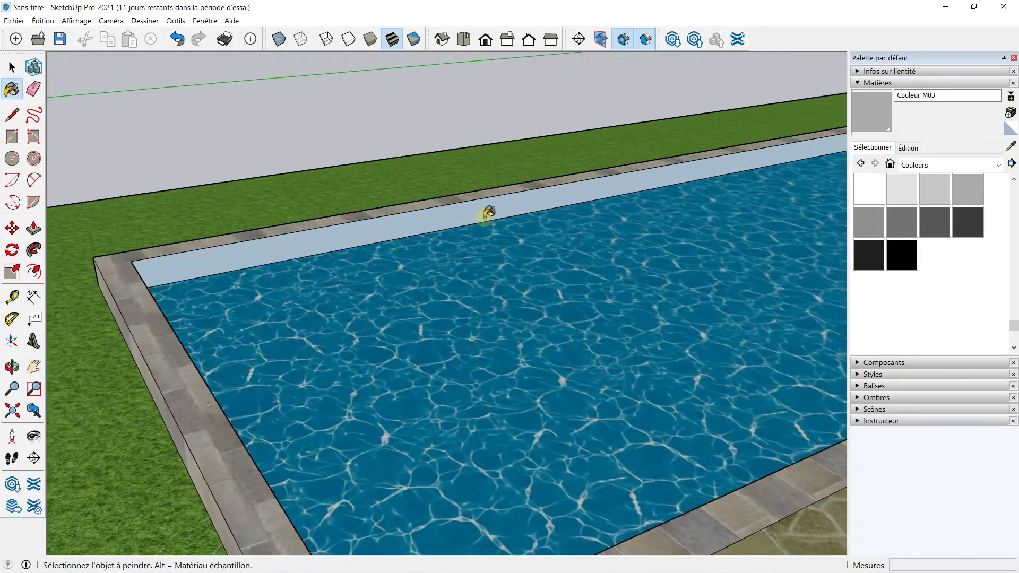
scroll(934, 190, "up", 3)
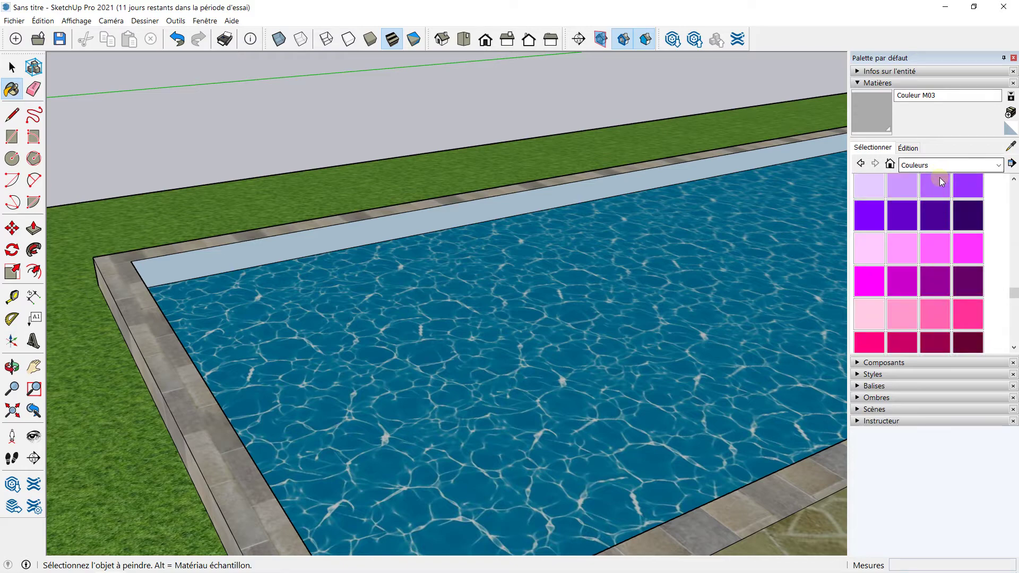
scroll(937, 185, "up", 3)
scroll(924, 213, "up", 2)
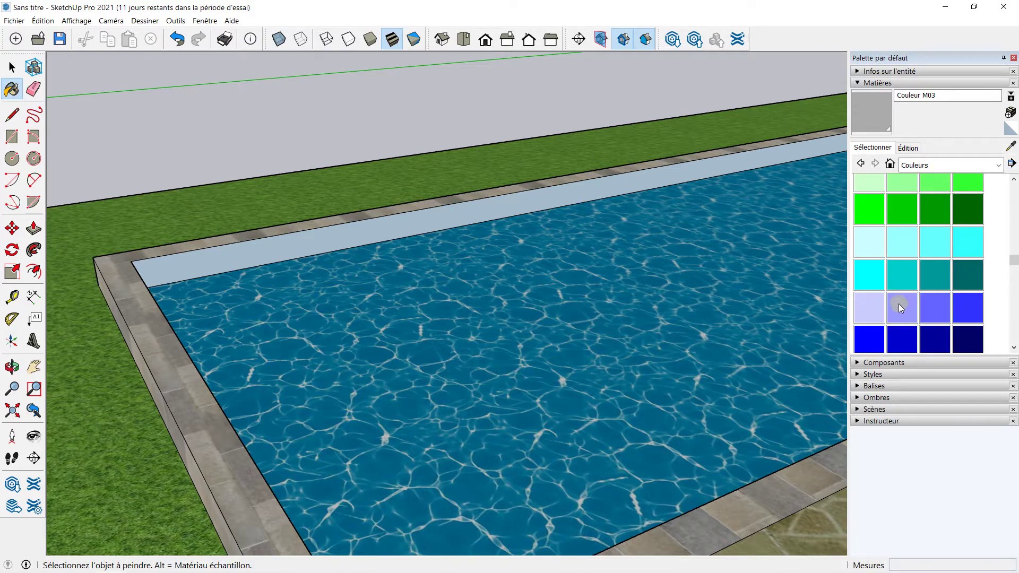
left_click(902, 274)
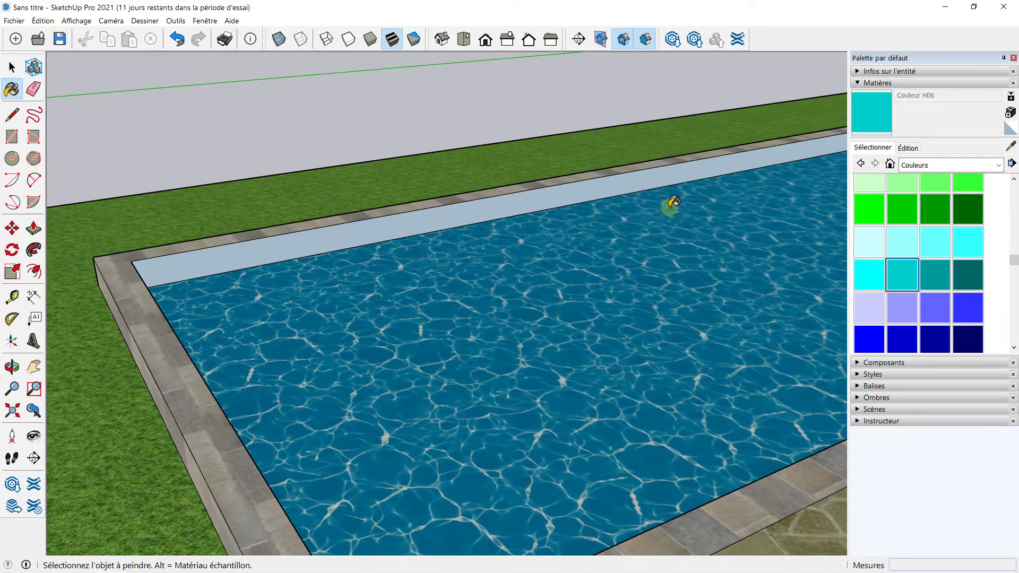
left_click(666, 178)
Paint the inner right wall and far wall of the pool Couleur H06
mouse_move(614, 209)
middle_mouse_down()
mouse_move(262, 250)
mouse_move(255, 228)
middle_mouse_up()
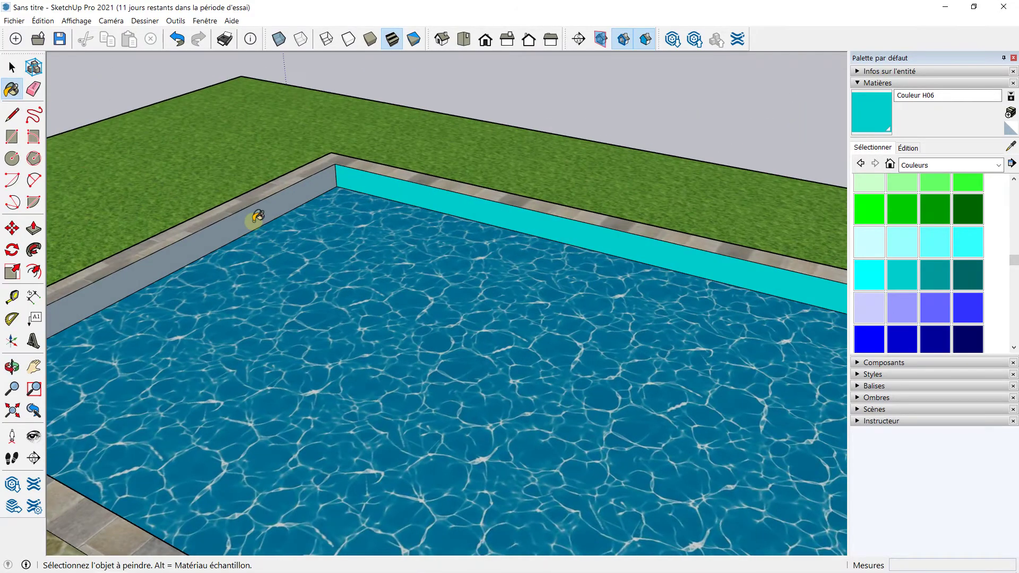
mouse_move(150, 242)
middle_mouse_down()
mouse_move(760, 235)
mouse_move(637, 326)
mouse_move(762, 296)
middle_mouse_up()
left_click(764, 298)
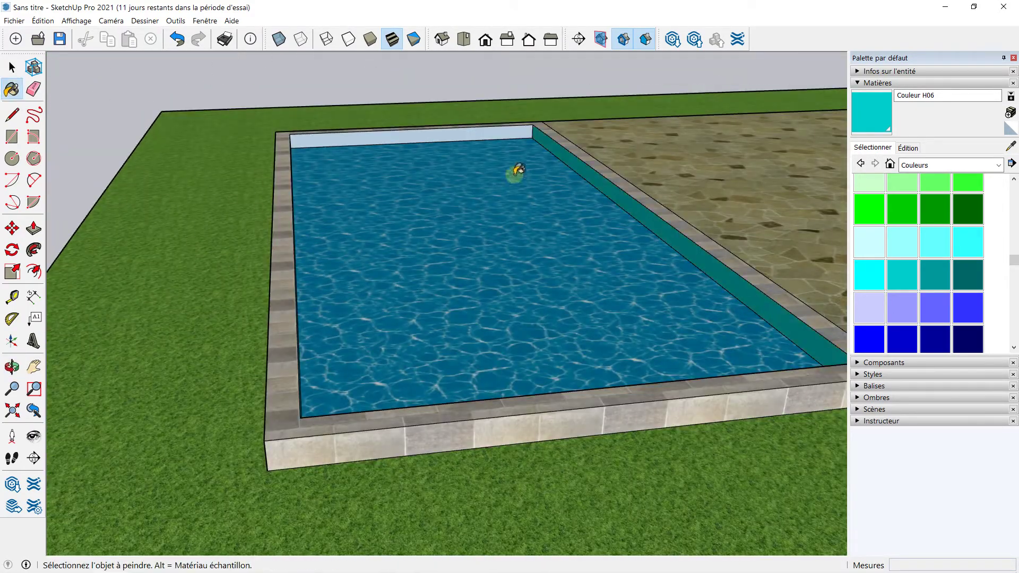
left_click(423, 125)
scroll(421, 129, "down", 3)
mouse_move(421, 130)
middle_mouse_down()
mouse_move(457, 250)
mouse_move(565, 223)
middle_mouse_up()
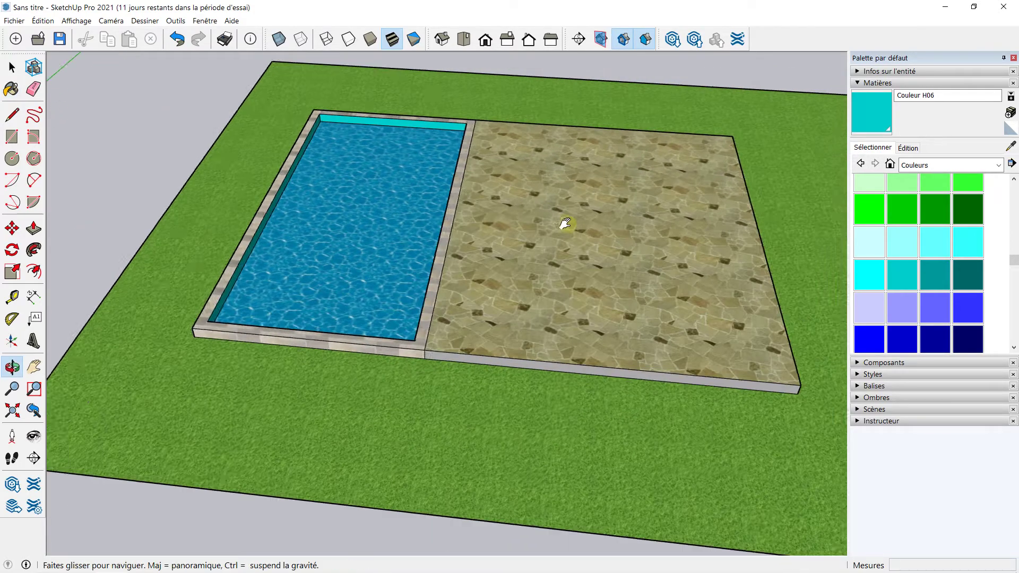
Select the pool water surface
scroll(470, 246, "up", 2)
scroll(464, 237, "up", 2)
scroll(489, 289, "up", 2)
scroll(493, 287, "up", 2)
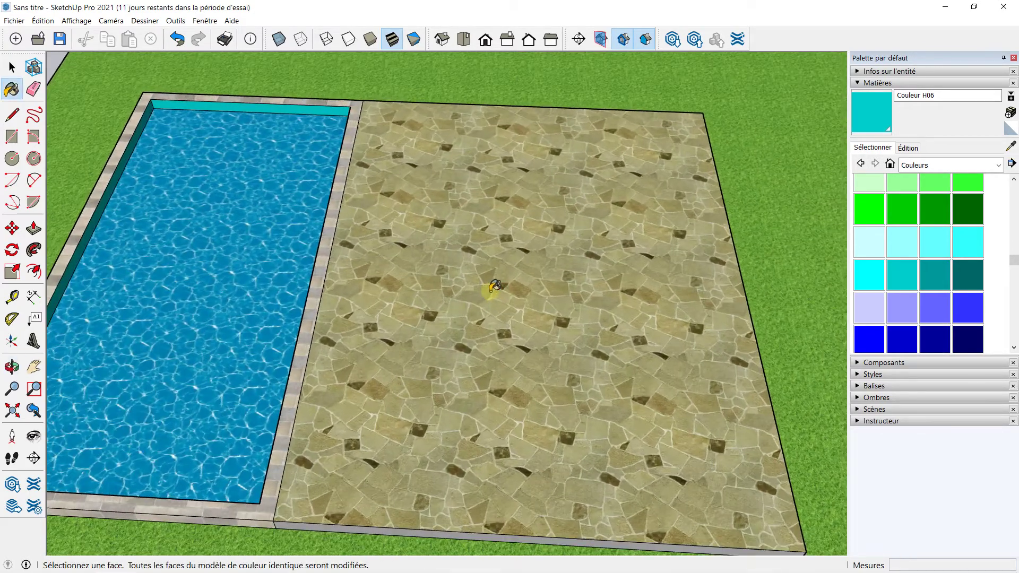
key("space")
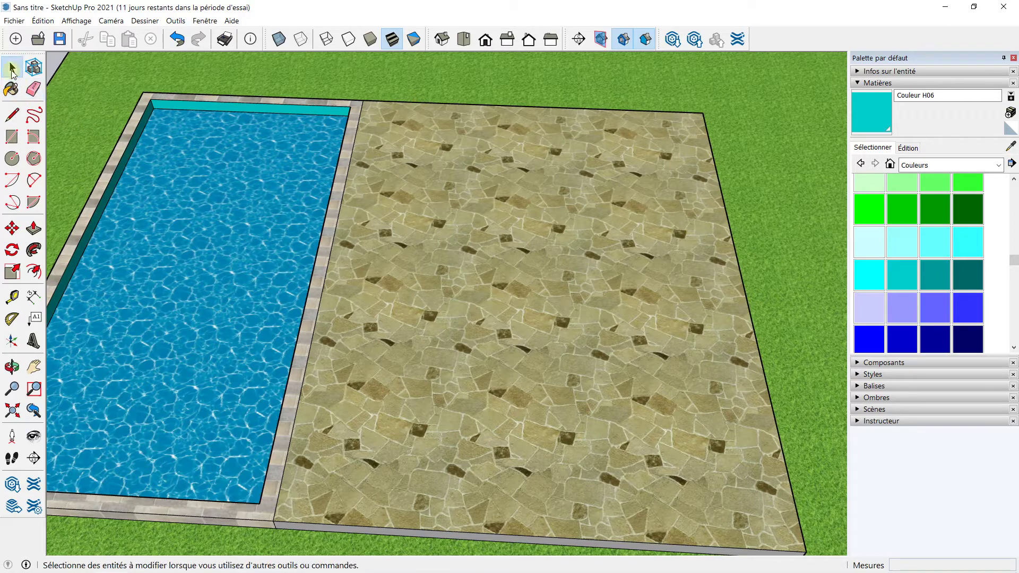
scroll(393, 223, "down", 2)
scroll(334, 230, "up", 3)
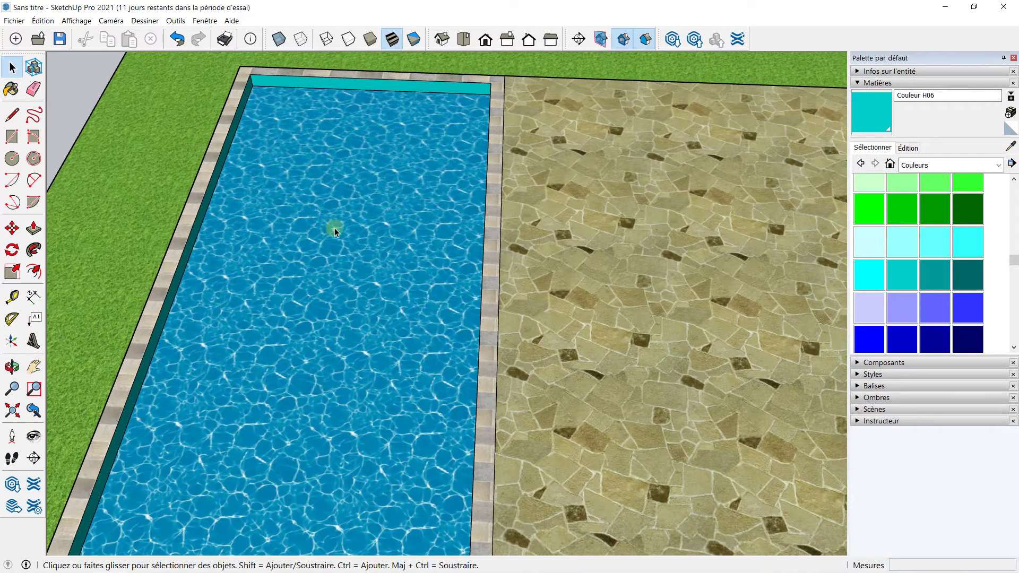
left_click(361, 181)
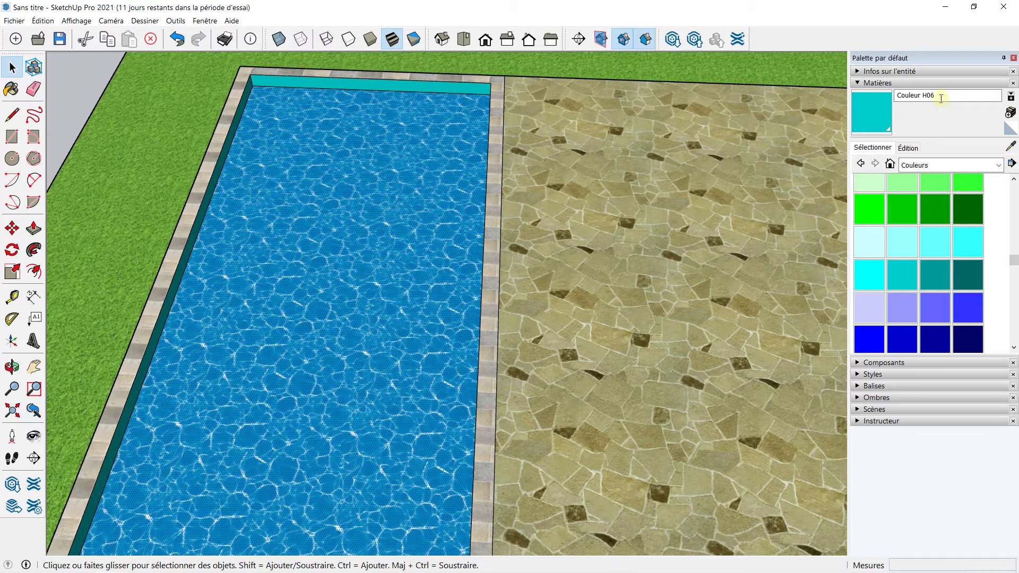
Sample the dark blue water material and set its texture width to 1 m
scroll(305, 233, "down", 3)
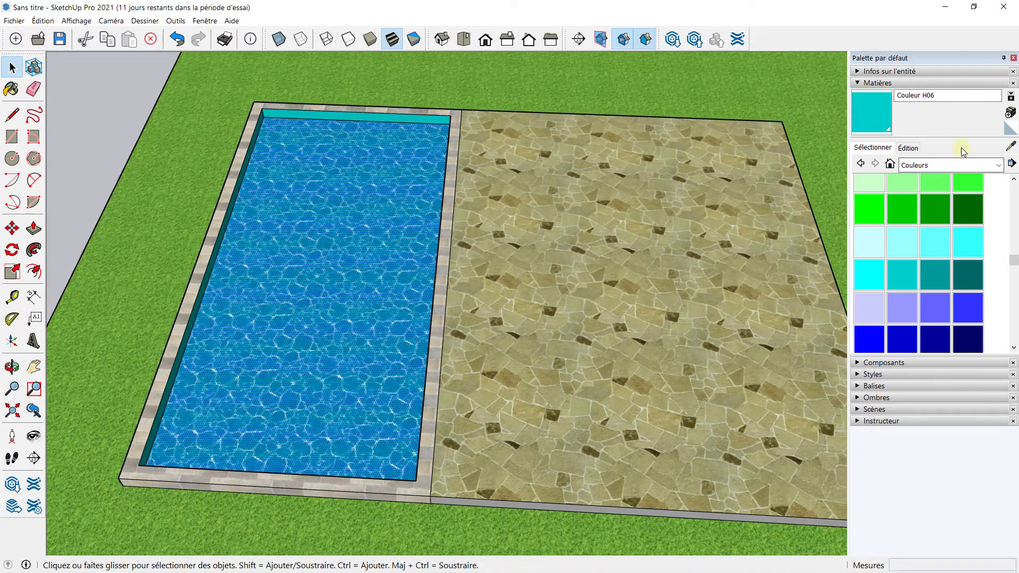
left_click(1010, 146)
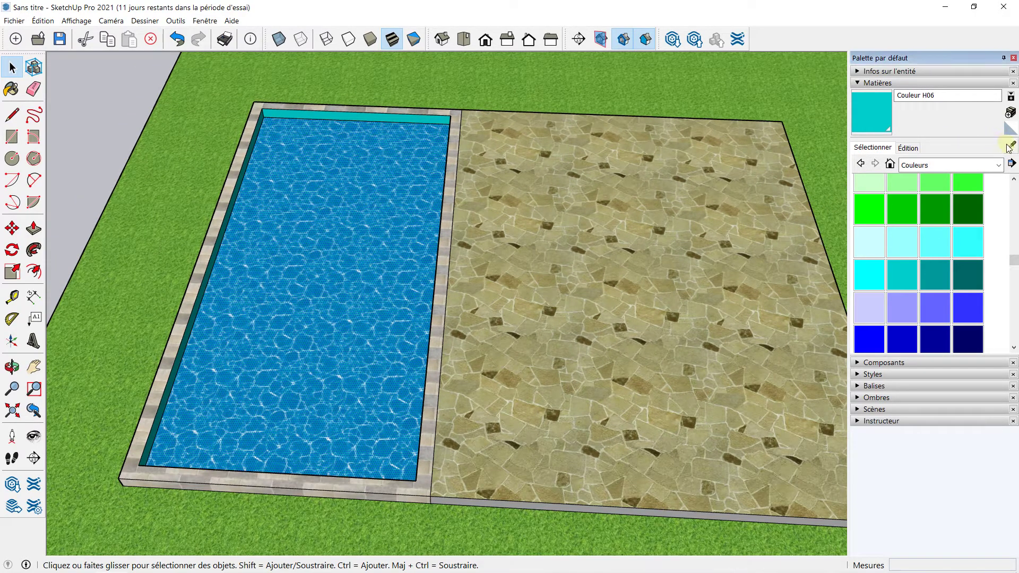
left_click(346, 264)
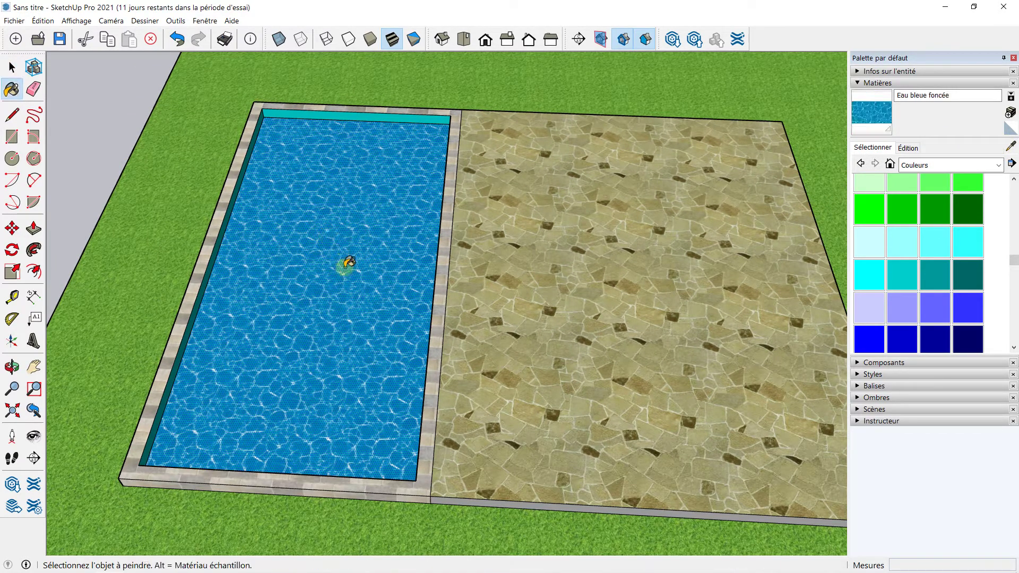
left_click(908, 148)
left_click(899, 295)
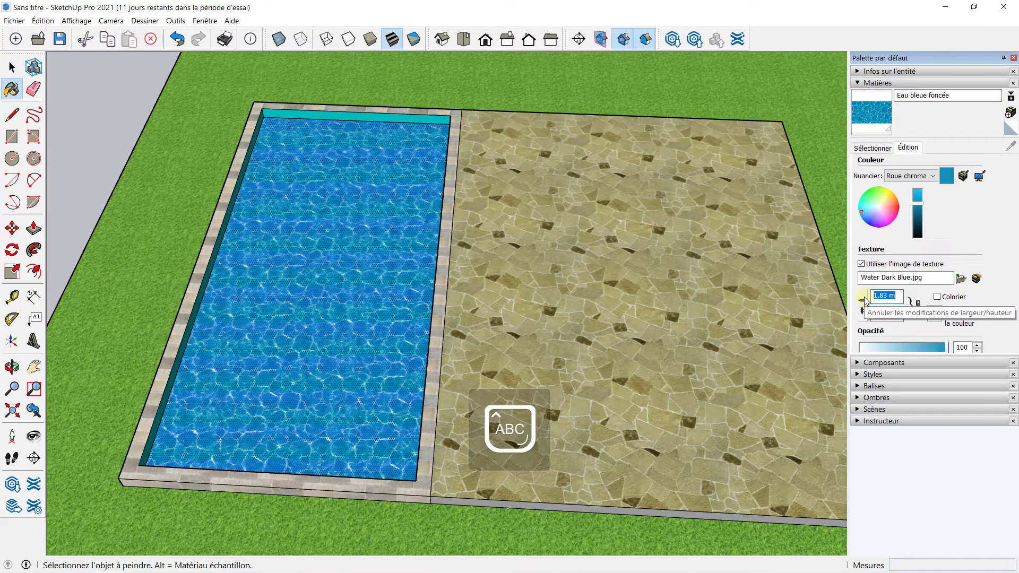
type("1m")
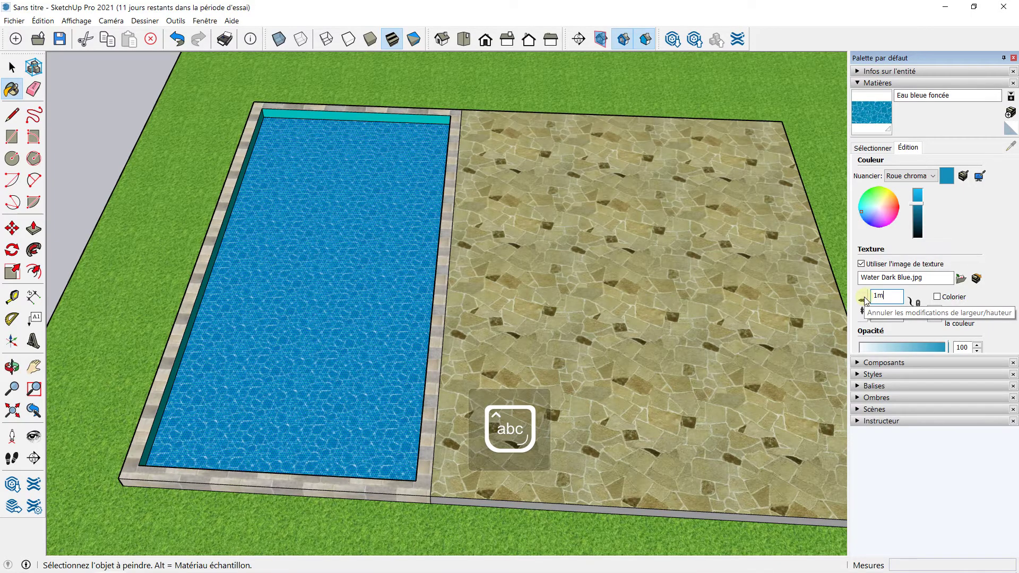
Orbit around the pool and select the paving surface
scroll(350, 277, "up", 3)
scroll(353, 276, "down", 2)
scroll(353, 276, "down", 2)
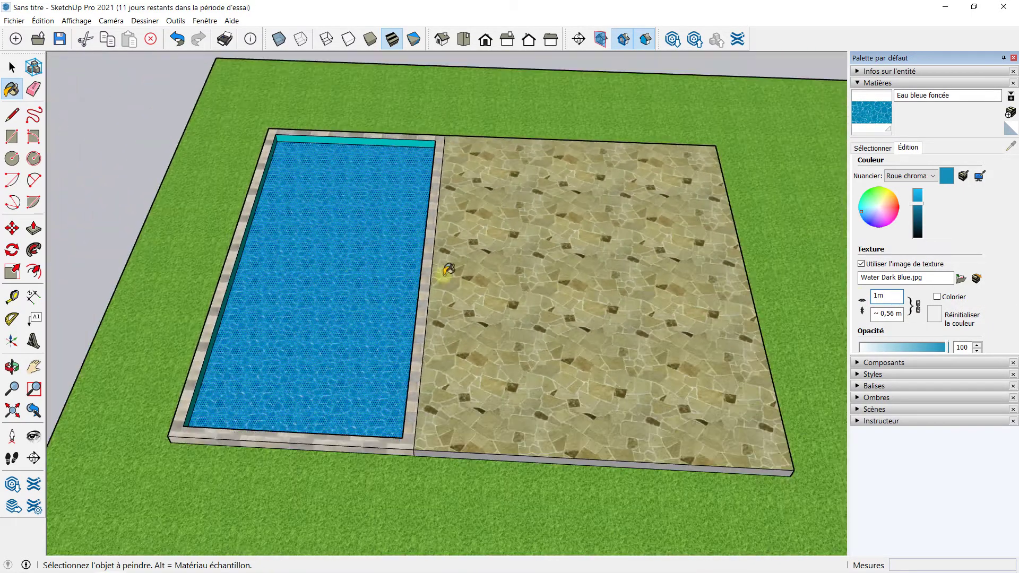
middle_click_drag(449, 270, 382, 290)
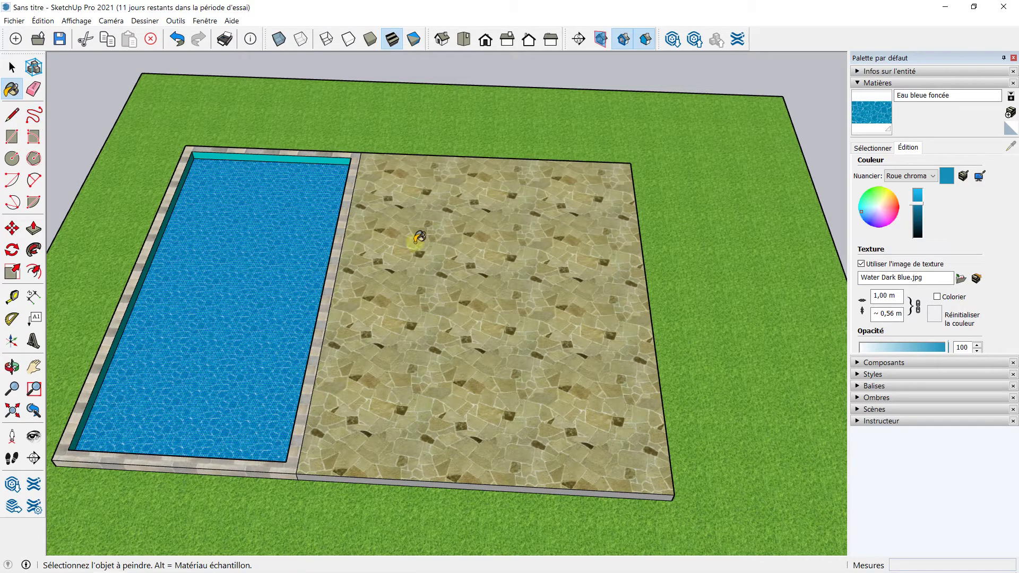
left_click(12, 67)
left_click(420, 233)
Clear the paving selection and open the 3D Warehouse model library
scroll(503, 287, "up", 1)
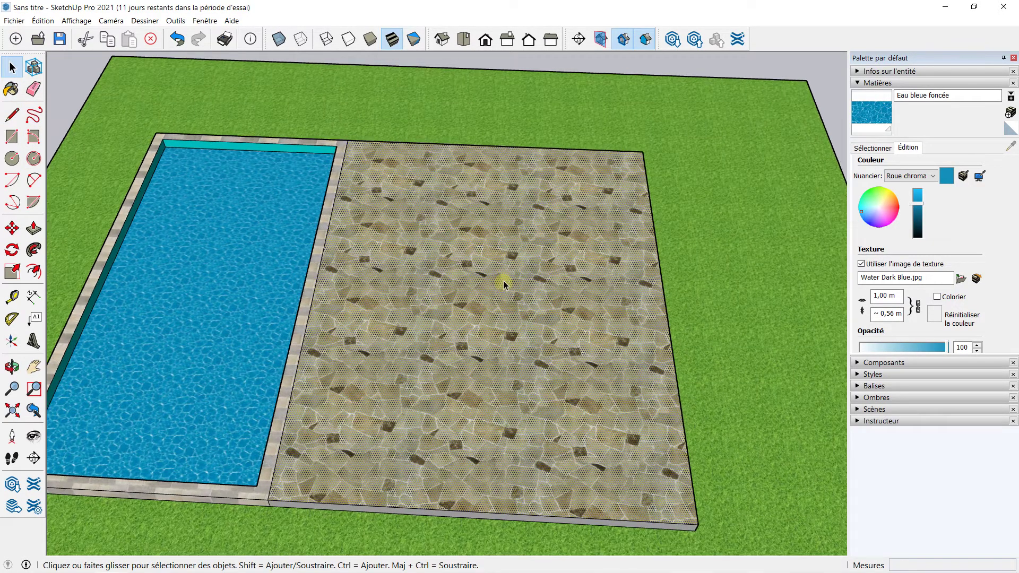
scroll(546, 320, "up", 2)
scroll(545, 324, "down", 4)
scroll(528, 312, "down", 2)
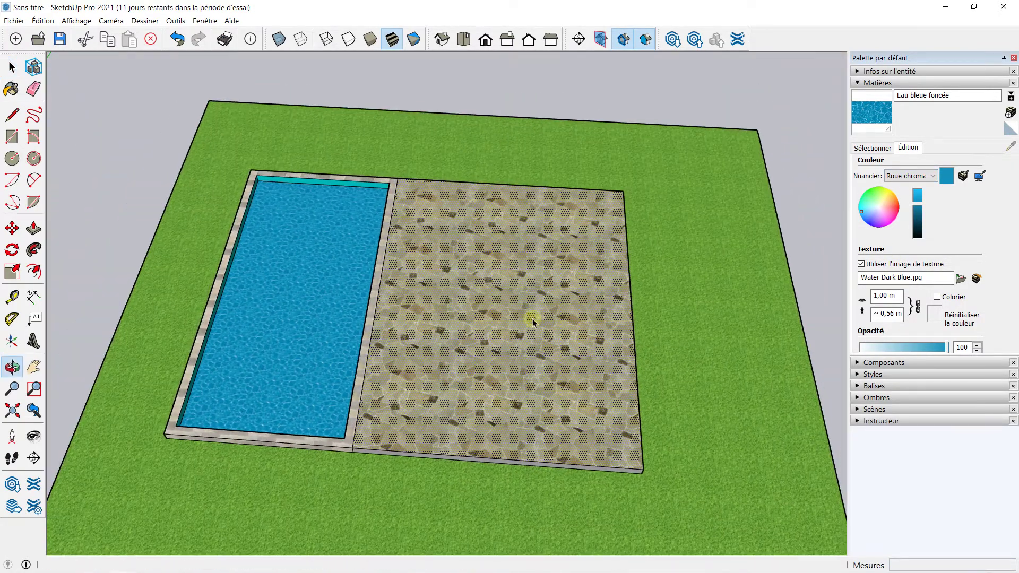
scroll(432, 291, "up", 3)
scroll(432, 292, "down", 3)
scroll(434, 293, "up", 2)
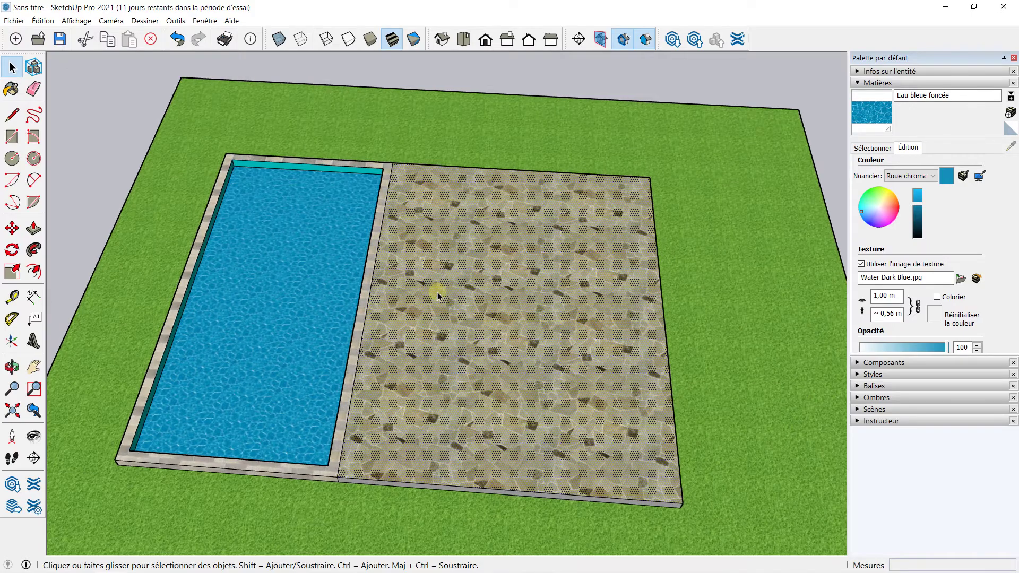
scroll(353, 323, "up", 1)
scroll(355, 322, "up", 1)
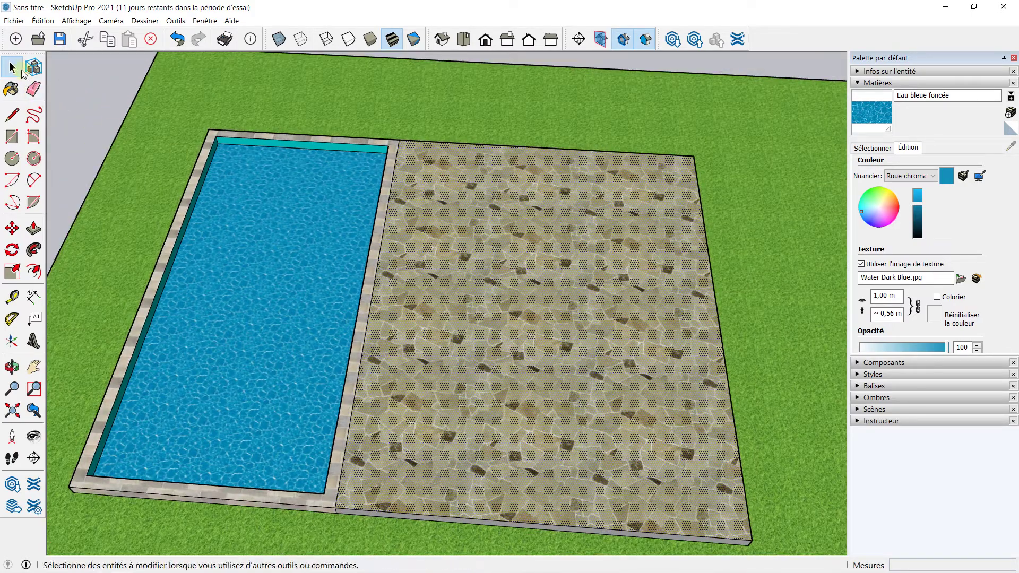
left_click(455, 97)
scroll(544, 194, "down", 1)
scroll(544, 194, "down", 1)
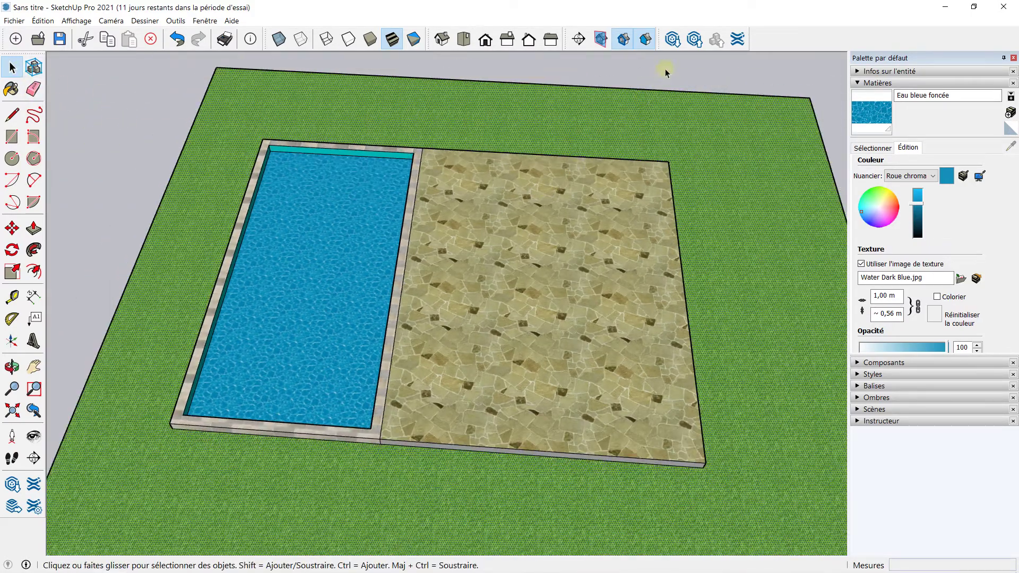
left_click(673, 40)
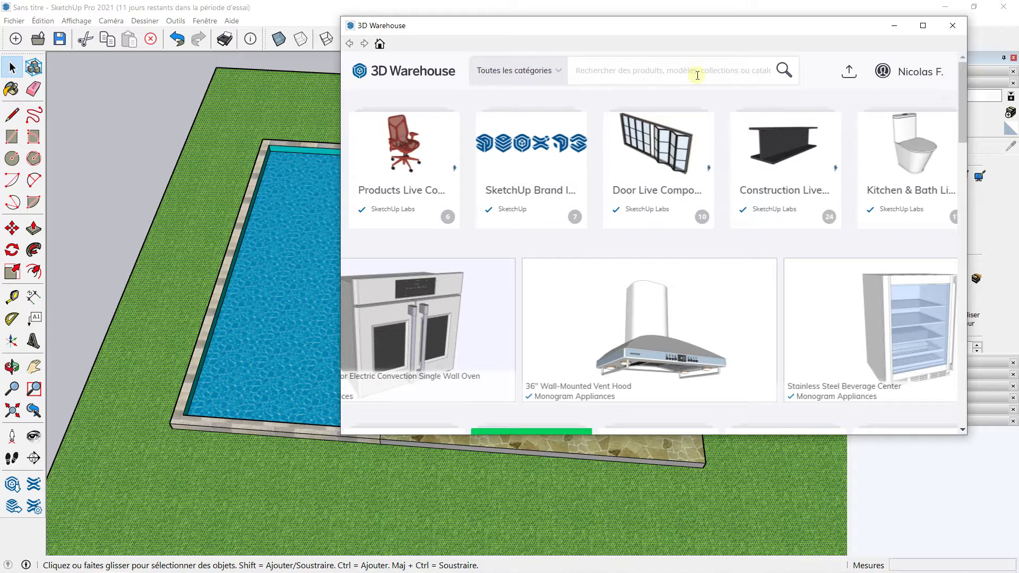
Search 3D Warehouse for 'table jardin' and scroll through the results
type("table jardin")
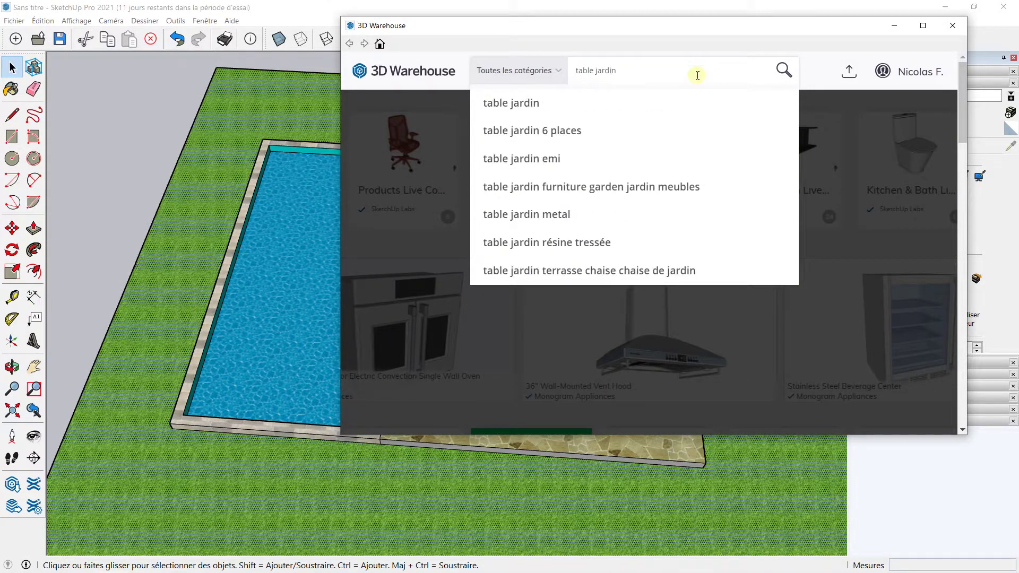
key("Return")
scroll(684, 182, "down", 3)
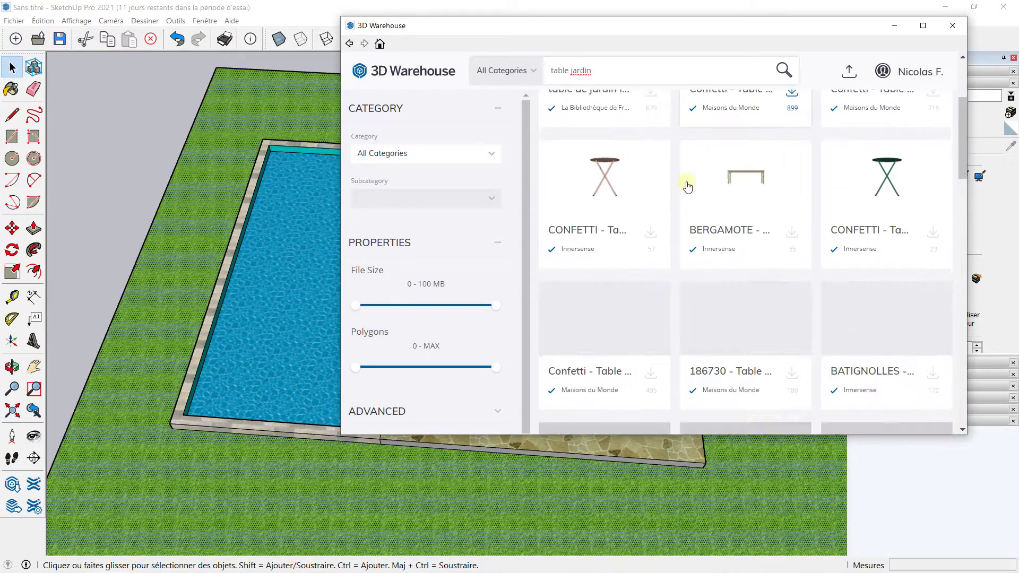
scroll(685, 182, "down", 2)
scroll(686, 185, "down", 3)
scroll(688, 185, "down", 2)
scroll(688, 185, "down", 2)
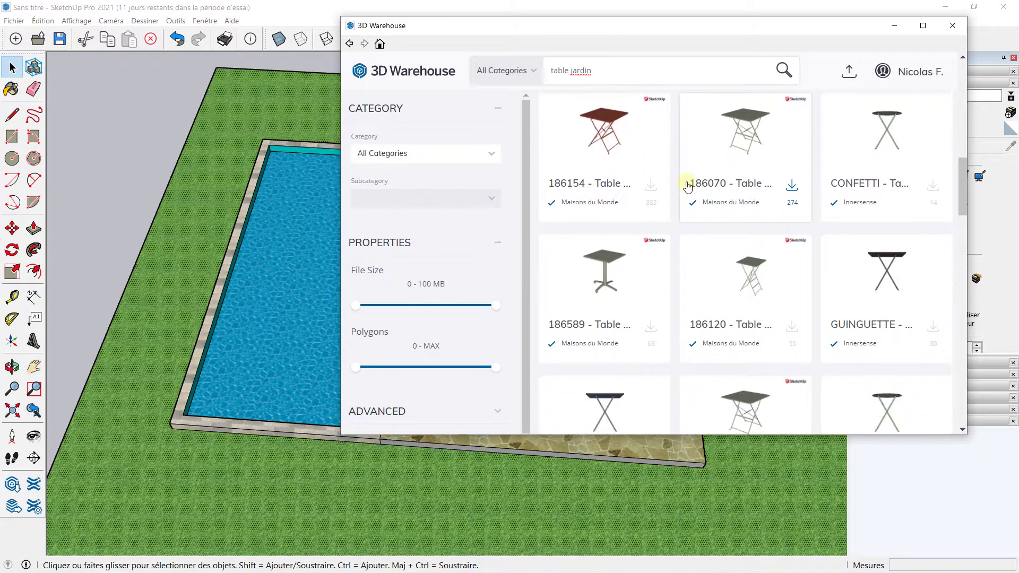
scroll(688, 183, "down", 1)
scroll(690, 175, "up", 1)
scroll(692, 169, "up", 10)
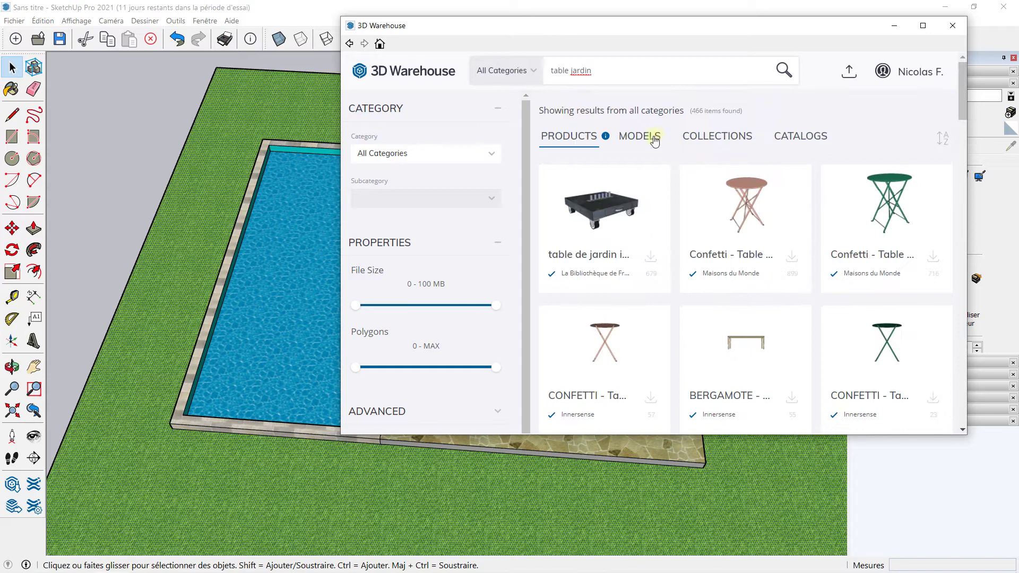
Filter results to Models, browse them, then start a new search for 'salon jardin'
left_click(655, 140)
scroll(690, 231, "down", 5)
scroll(691, 231, "down", 3)
scroll(674, 221, "down", 3)
scroll(653, 212, "down", 3)
scroll(631, 199, "down", 1)
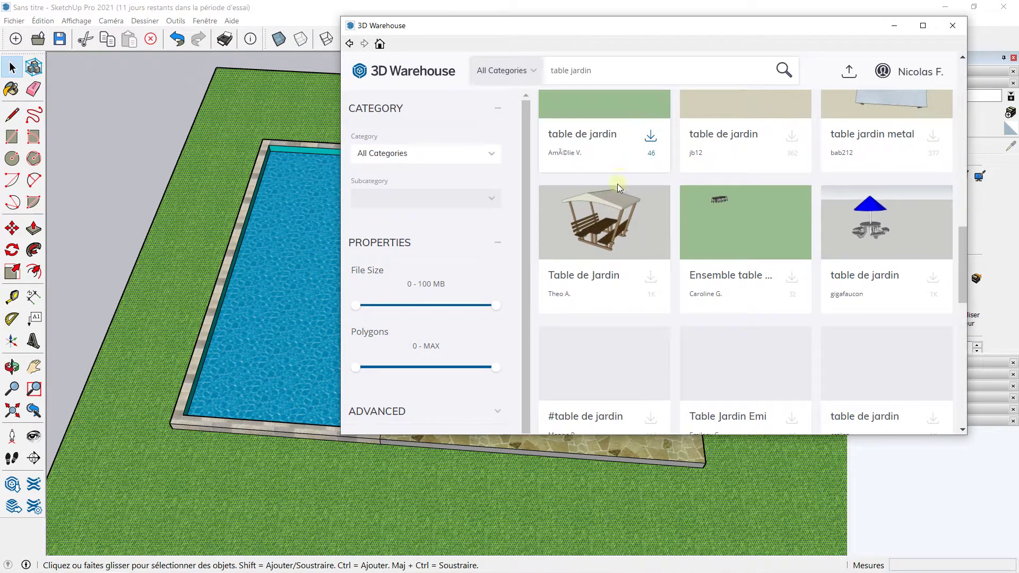
scroll(618, 187, "down", 3)
left_click_drag(606, 70, 552, 72)
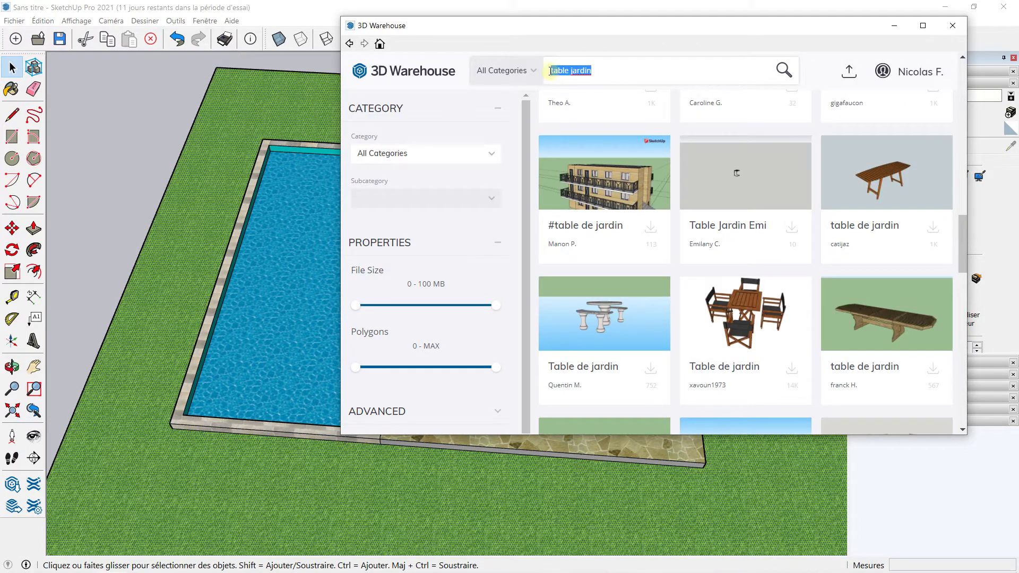
type("salon jardin")
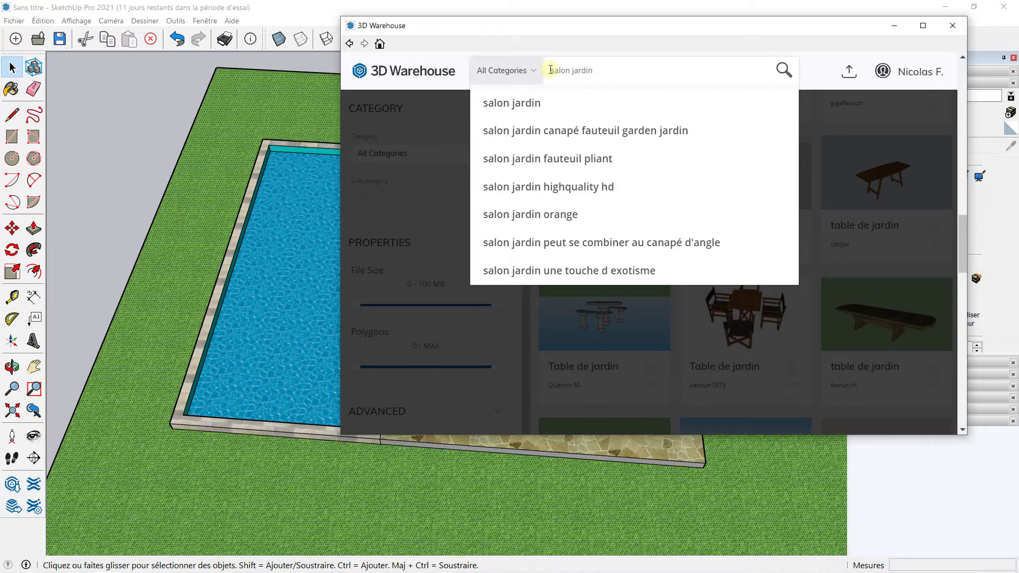
Run the salon jardin search and preview two Salon de jardin table sets
key("Return")
scroll(691, 234, "down", 2)
scroll(691, 234, "down", 3)
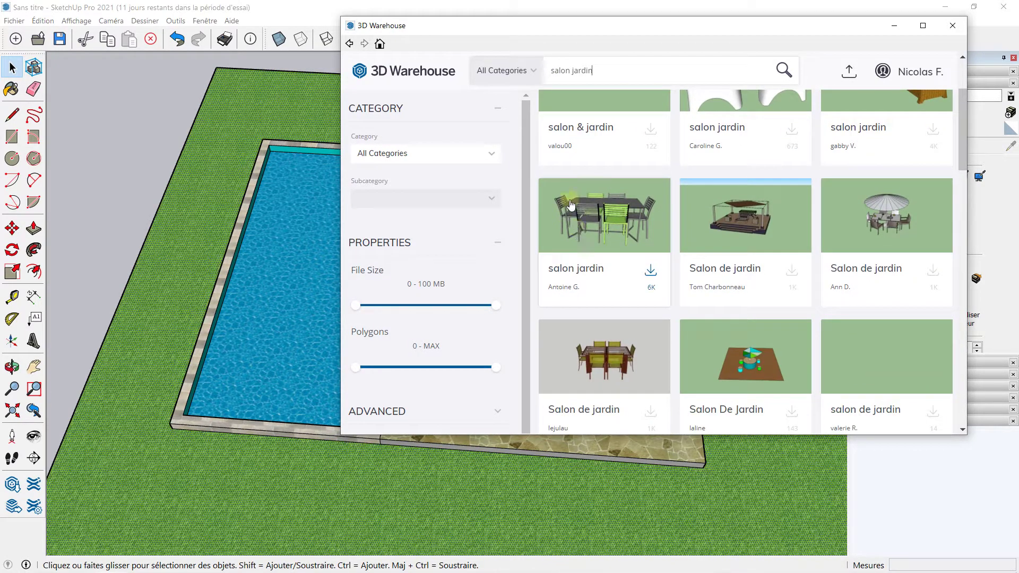
scroll(607, 225, "down", 2)
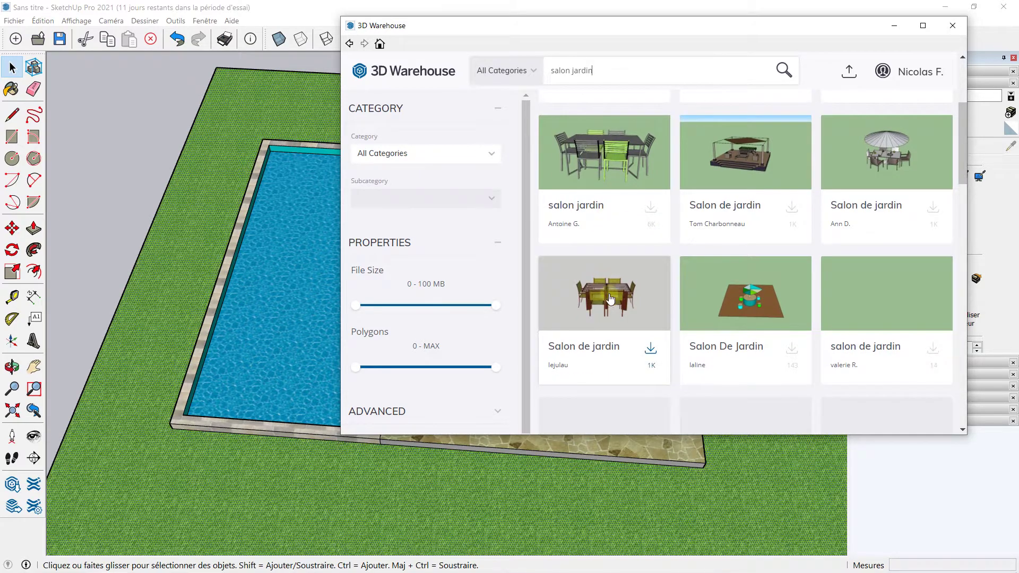
left_click(609, 300)
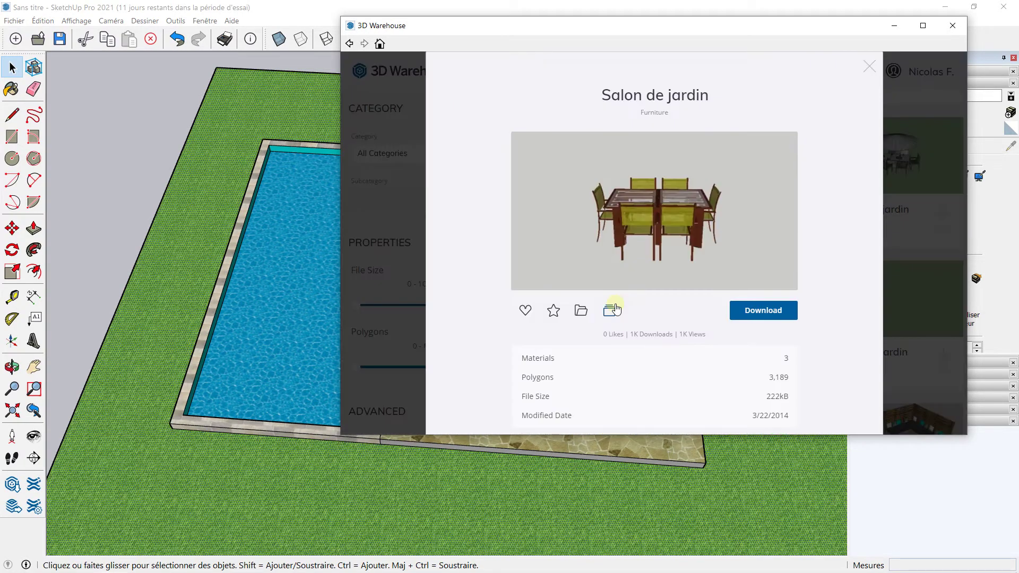
left_click(870, 66)
scroll(751, 268, "down", 5)
scroll(750, 270, "down", 5)
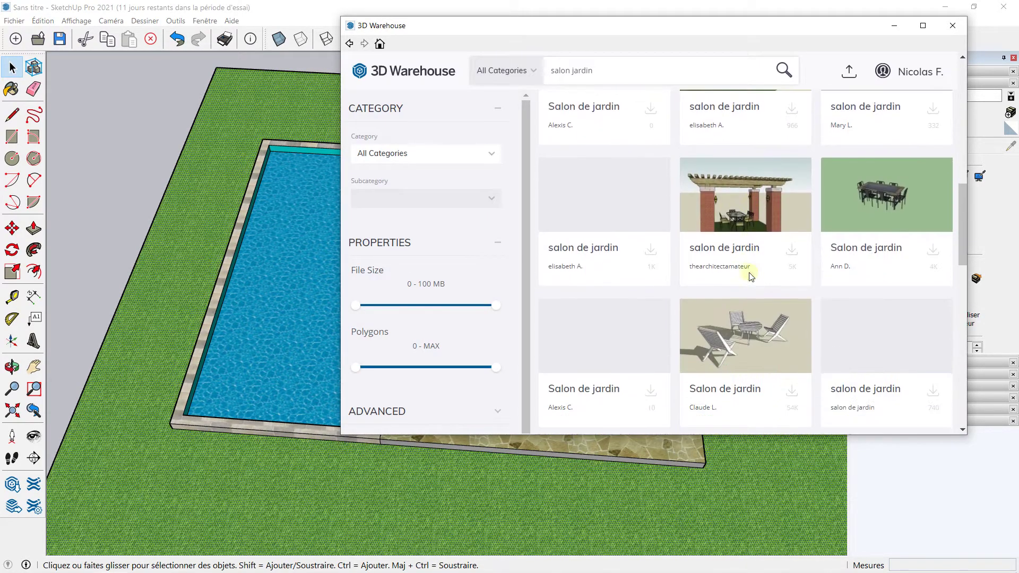
left_click(843, 213)
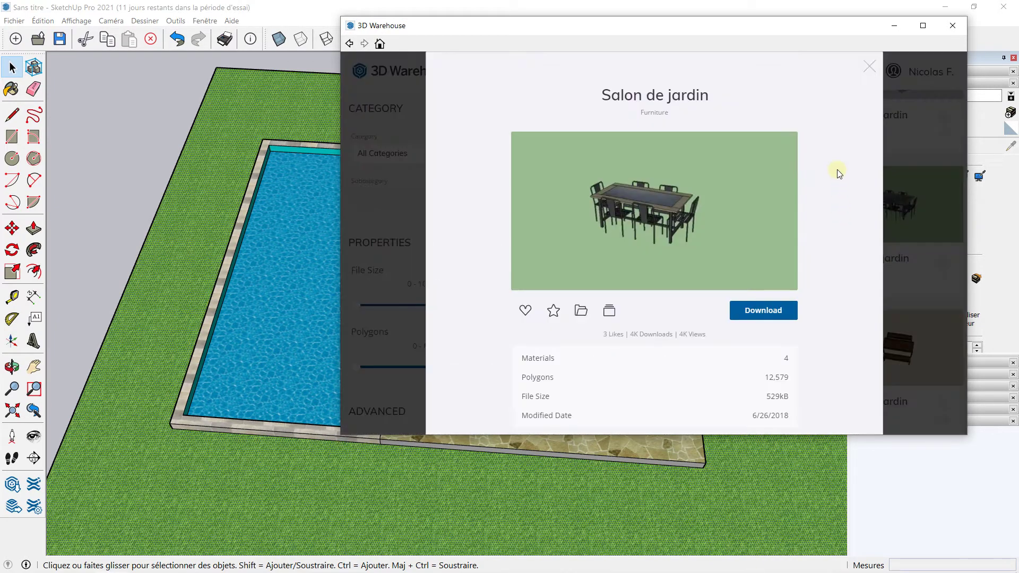
left_click(868, 67)
Preview the wooden table set, then download the black table with four chairs
scroll(823, 237, "down", 3)
scroll(820, 259, "down", 3)
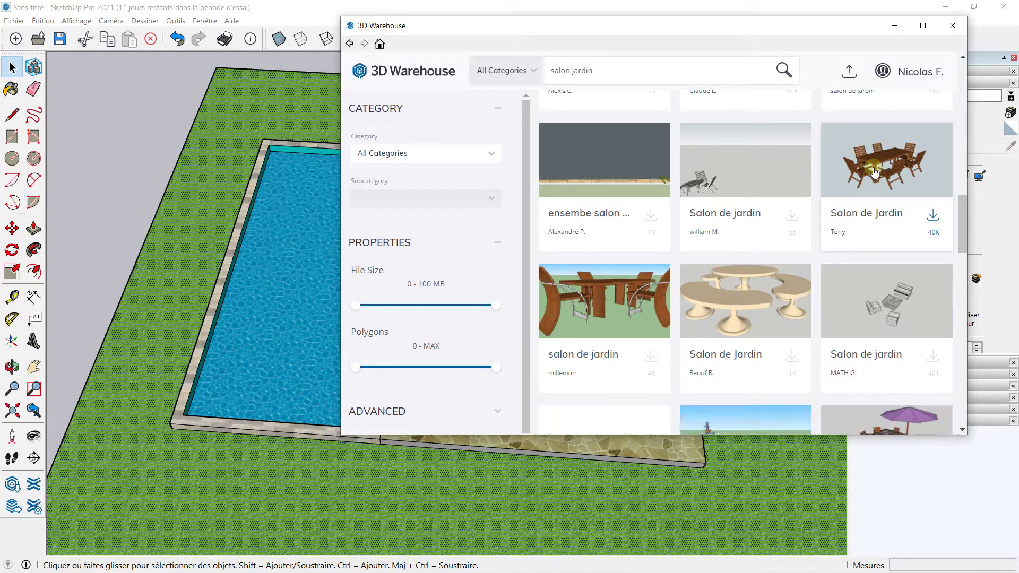
left_click(874, 167)
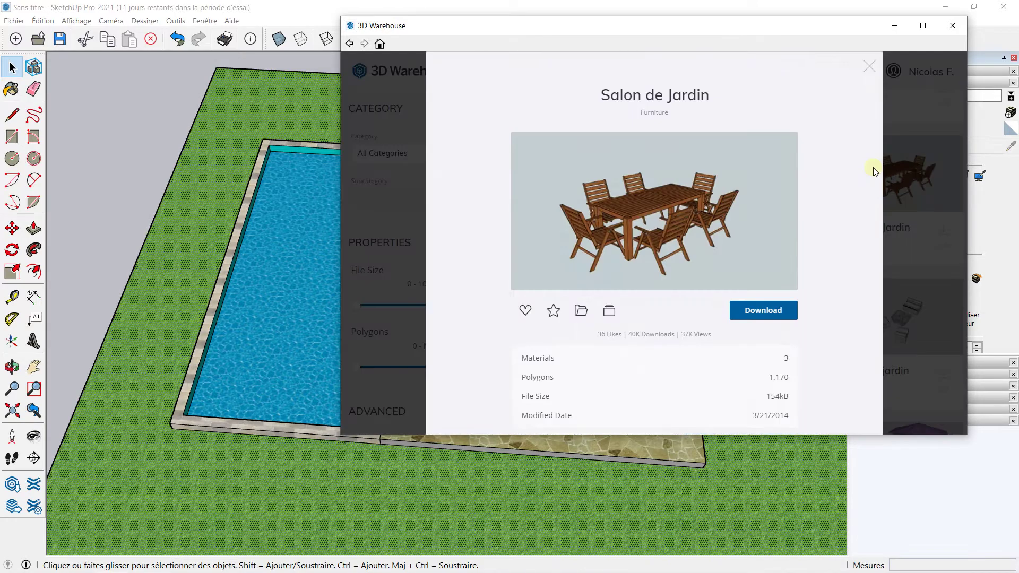
left_click(869, 66)
scroll(810, 243, "down", 3)
scroll(809, 236, "down", 2)
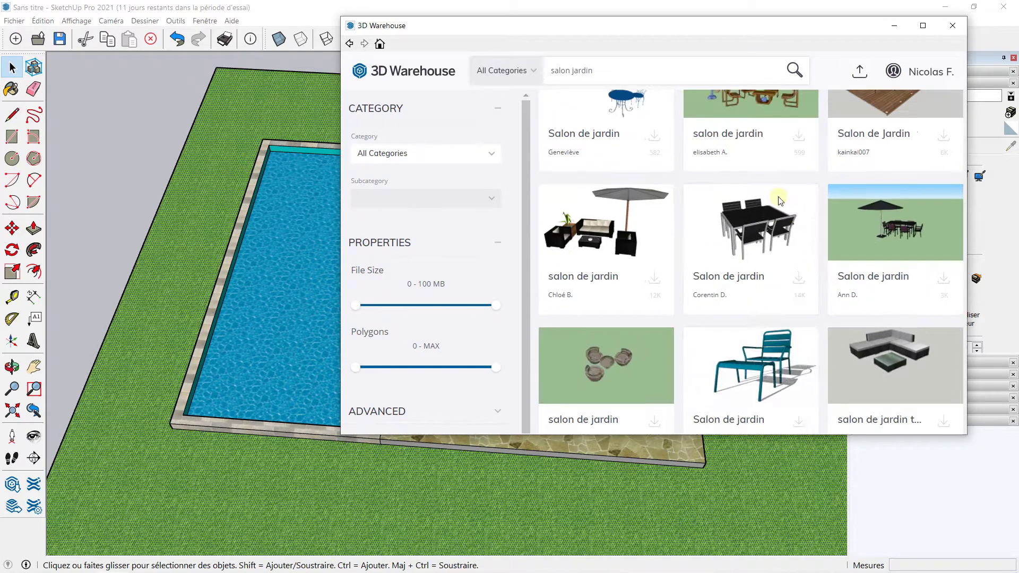
left_click(779, 201)
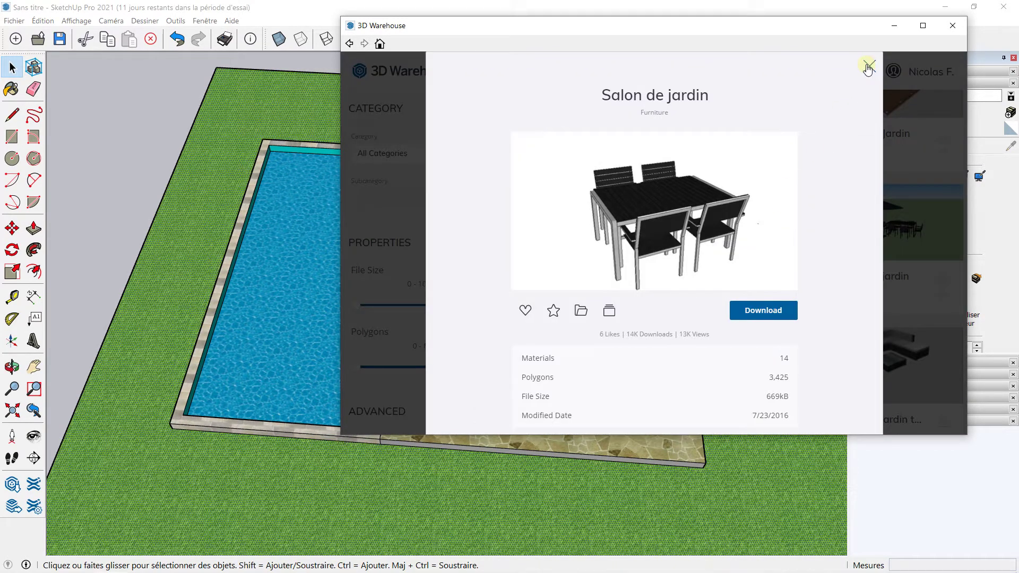
left_click(760, 317)
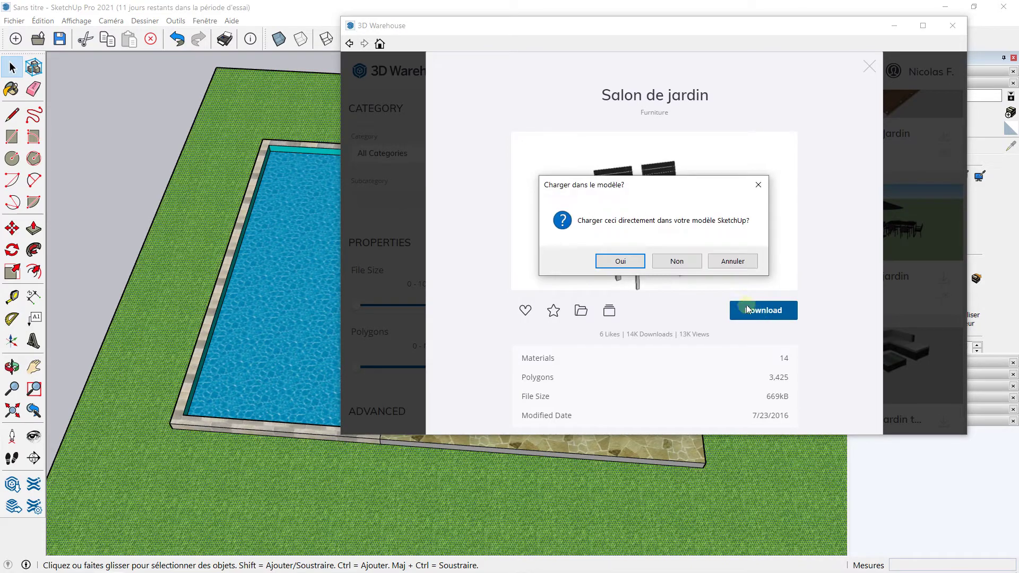
Load the table-and-chairs set into the model and drop it on the stone terrace
left_click(621, 262)
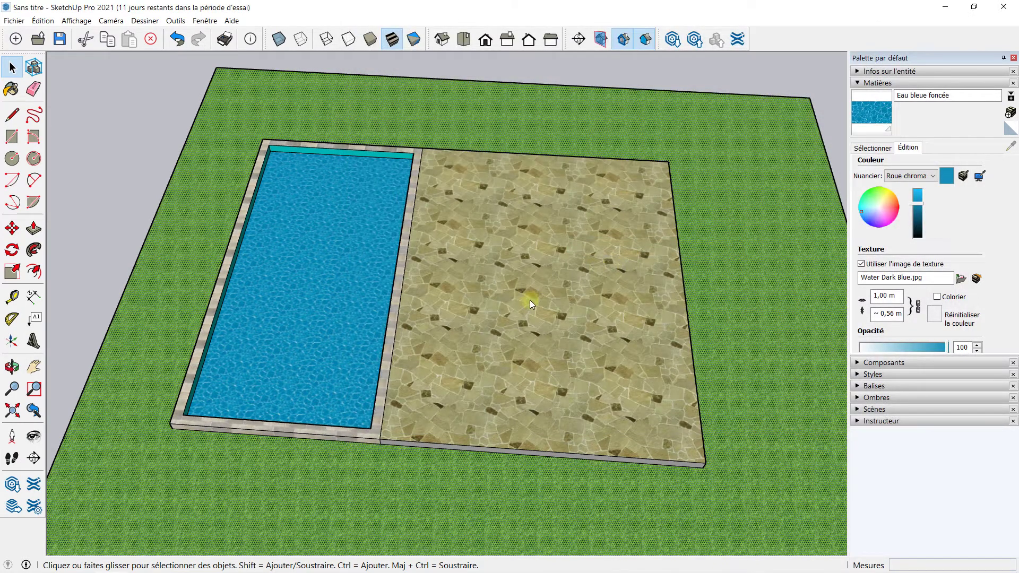
scroll(530, 294, "up", 3)
scroll(523, 296, "up", 2)
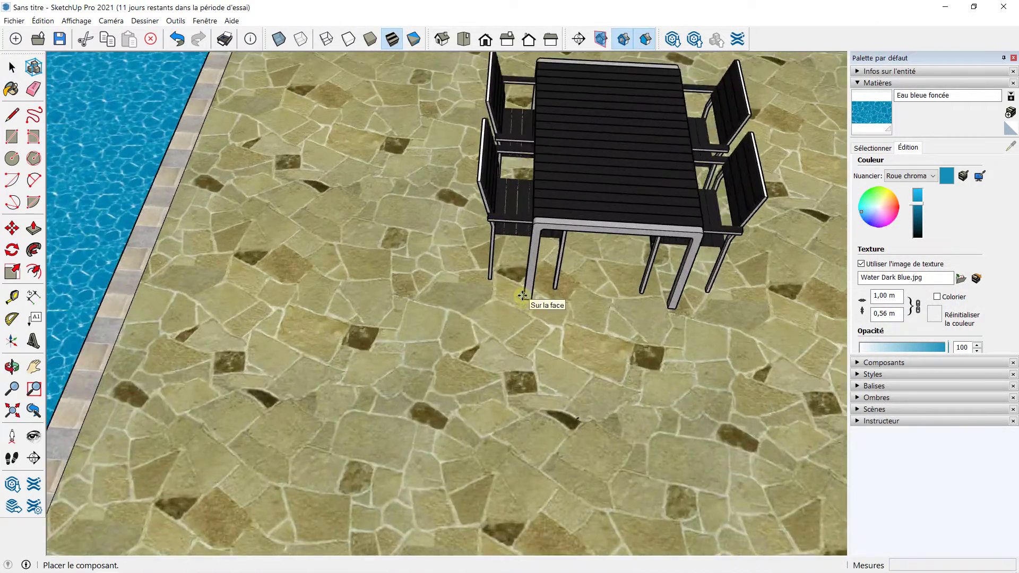
left_click(494, 301)
mouse_move(494, 302)
middle_mouse_down()
mouse_move(513, 305)
mouse_move(380, 211)
mouse_move(558, 196)
middle_mouse_up()
mouse_move(339, 331)
middle_mouse_down()
mouse_move(101, 205)
mouse_move(557, 225)
mouse_move(564, 341)
mouse_move(548, 244)
middle_mouse_up()
left_click_drag(552, 244, 560, 315)
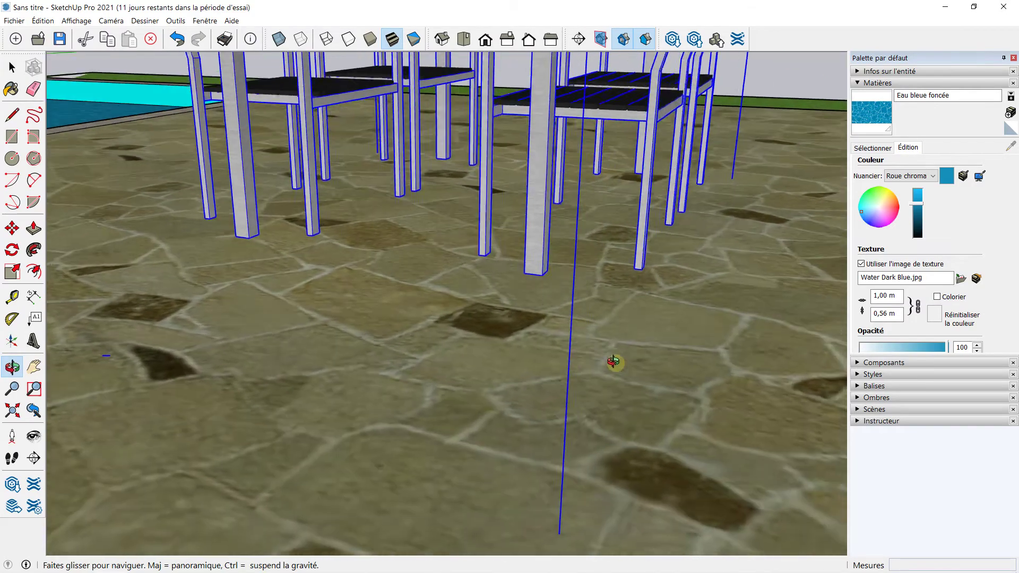
Start moving the table set and zoom out to see it beside the pool
key("m")
middle_click_drag(561, 315, 465, 335)
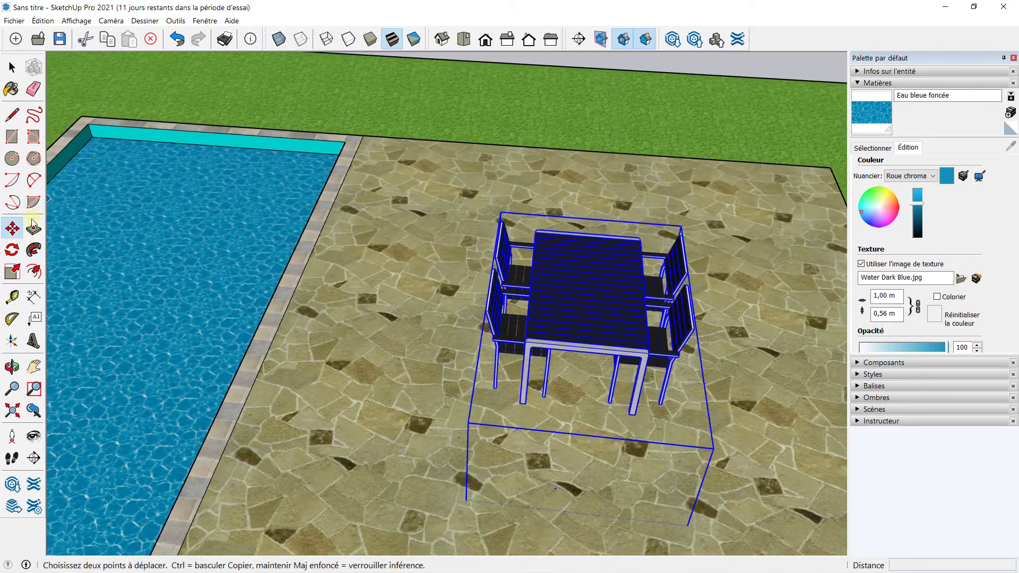
middle_click_drag(656, 292, 550, 300)
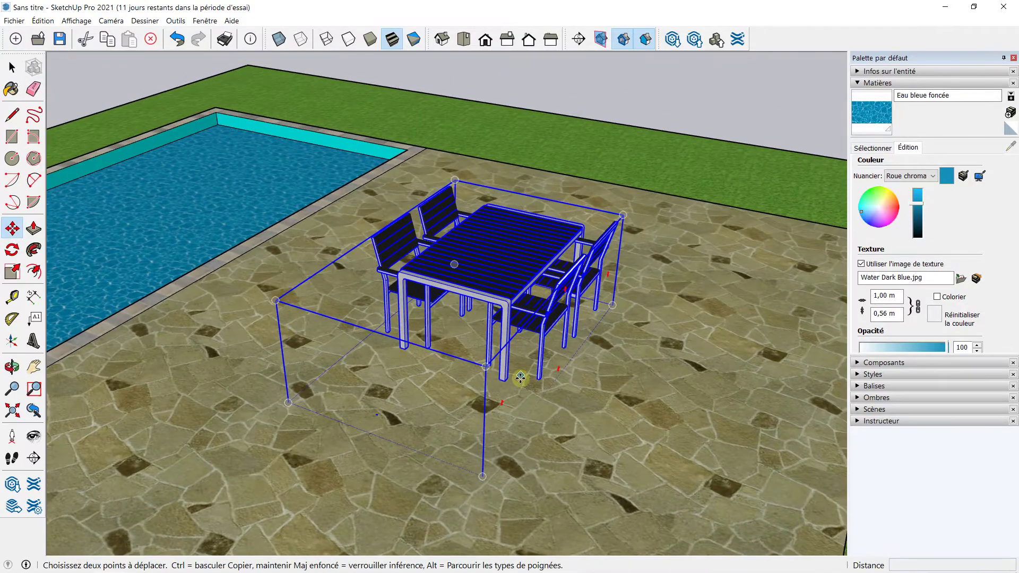
scroll(508, 379, "down", 2)
scroll(531, 350, "down", 2)
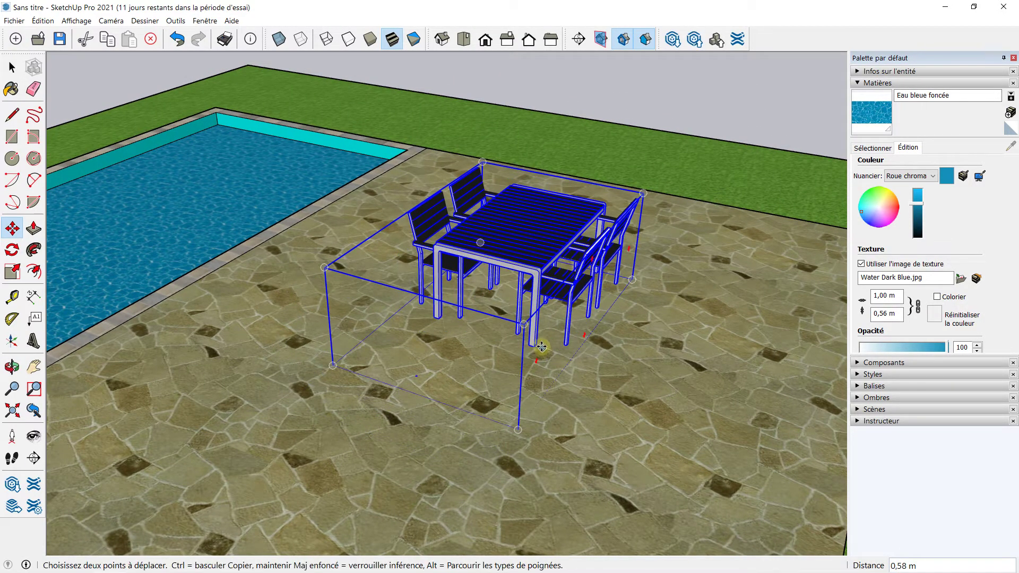
scroll(542, 327, "down", 3)
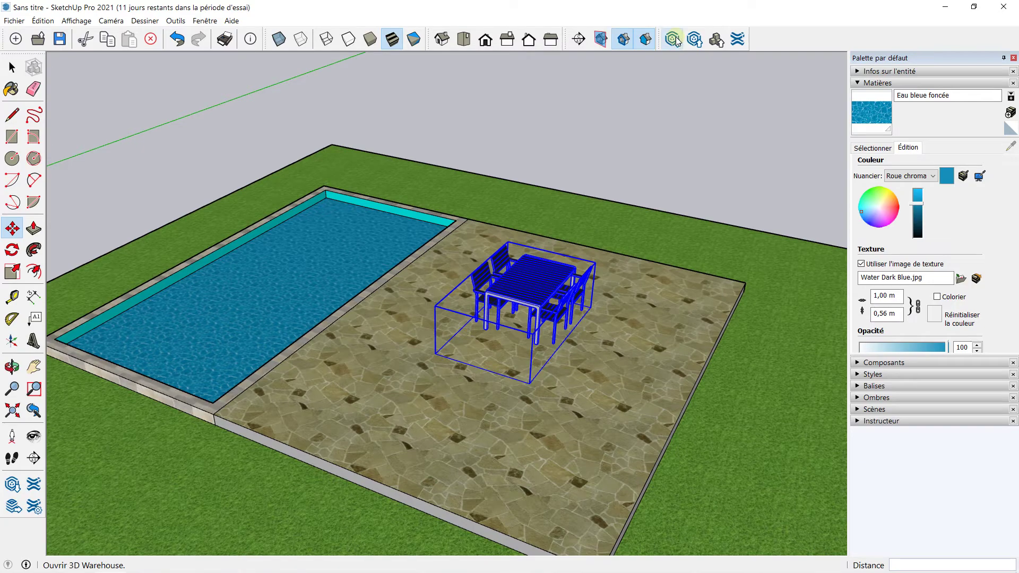
Search 3D Warehouse for potted plants ('plante pot') and scroll through the results
left_click(673, 39)
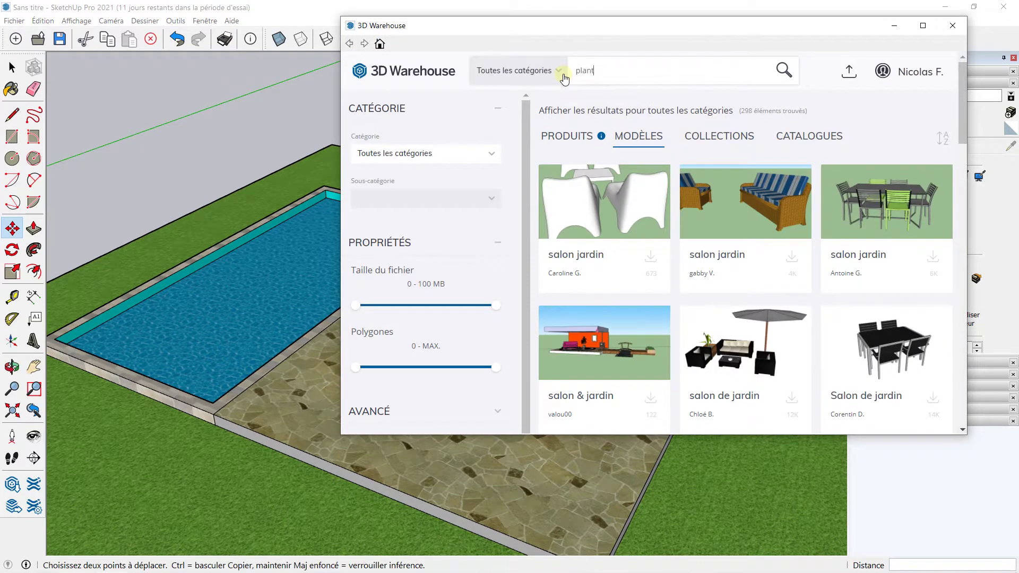
type("te pot")
key("Return")
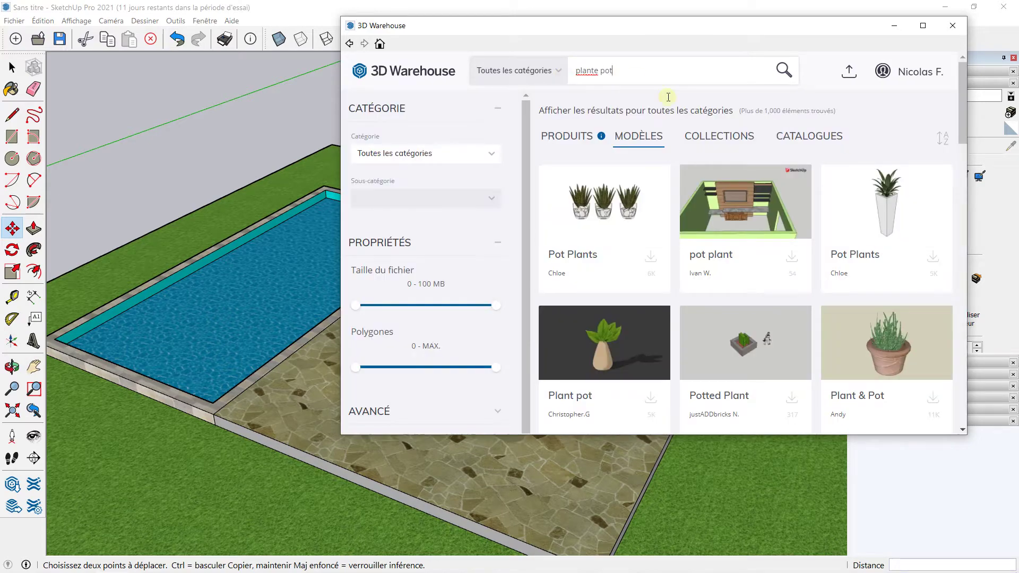
scroll(841, 216, "down", 2)
scroll(770, 212, "up", 1)
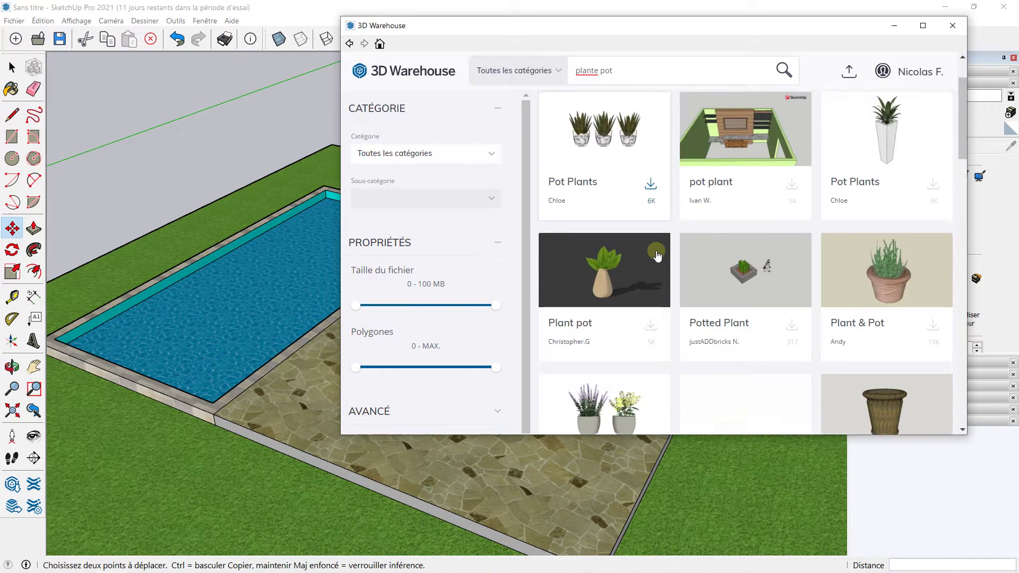
scroll(658, 256, "down", 1)
scroll(658, 252, "down", 3)
scroll(685, 239, "down", 2)
scroll(721, 224, "down", 1)
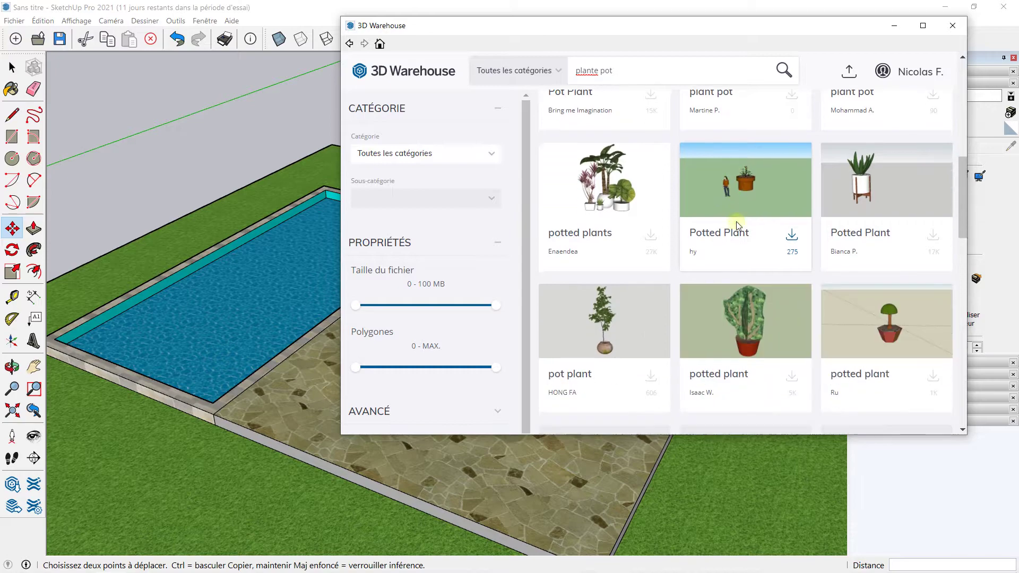
scroll(737, 221, "down", 1)
scroll(737, 221, "down", 1)
scroll(737, 222, "down", 1)
scroll(737, 221, "down", 2)
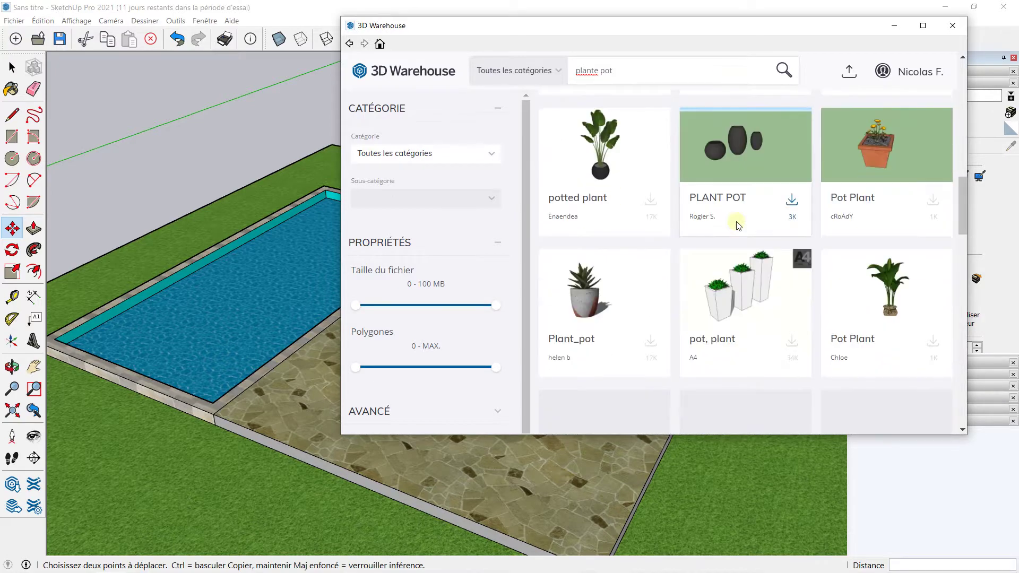
scroll(737, 224, "down", 1)
scroll(736, 224, "down", 1)
scroll(736, 224, "down", 1)
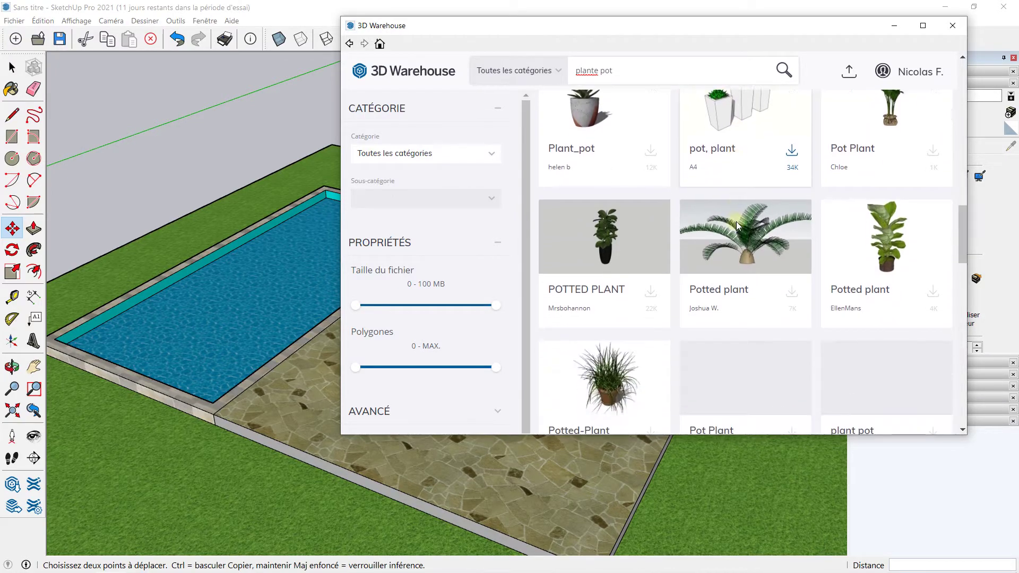
scroll(737, 224, "down", 2)
scroll(738, 226, "down", 1)
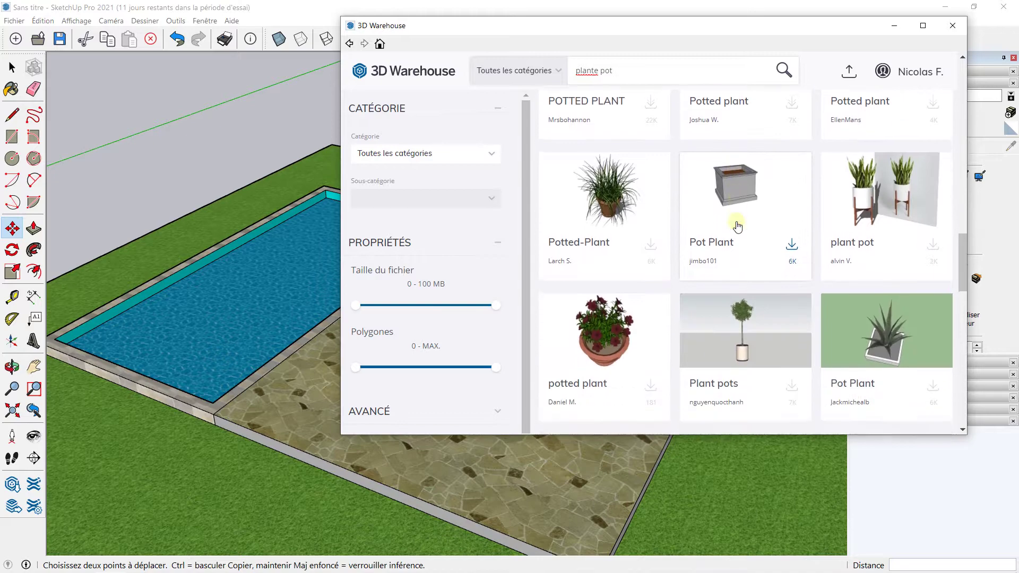
Preview the Potted-Plant, square Pot Plant and white-pot plant models
left_click(608, 205)
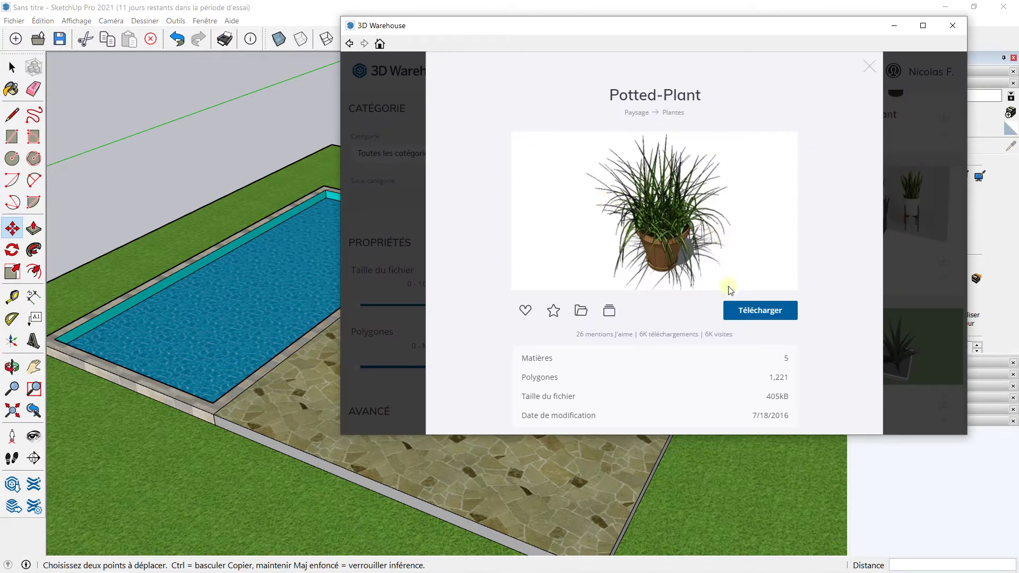
left_click(870, 67)
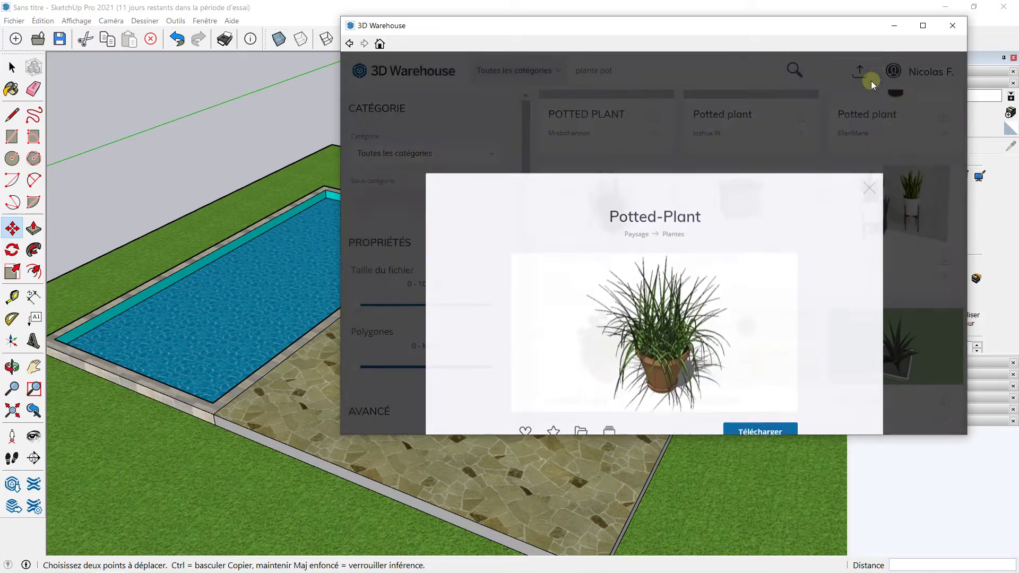
left_click(880, 188)
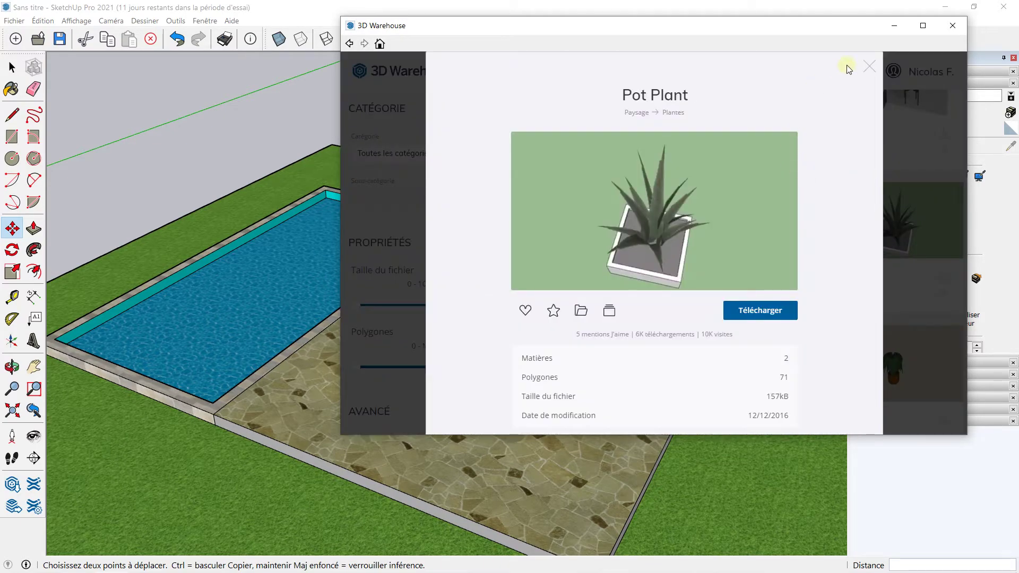
left_click(869, 66)
scroll(685, 259, "down", 1)
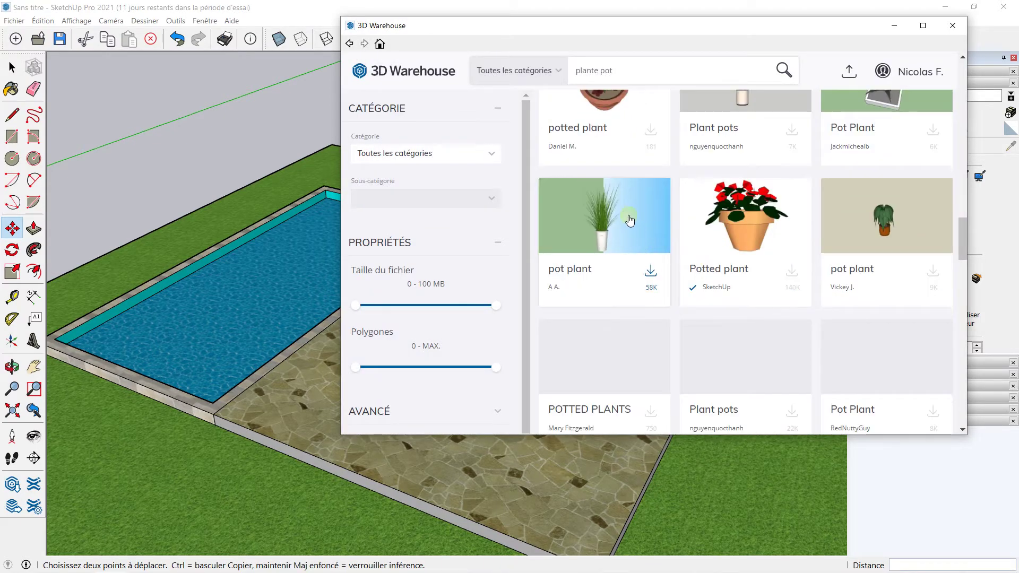
scroll(627, 223, "down", 2)
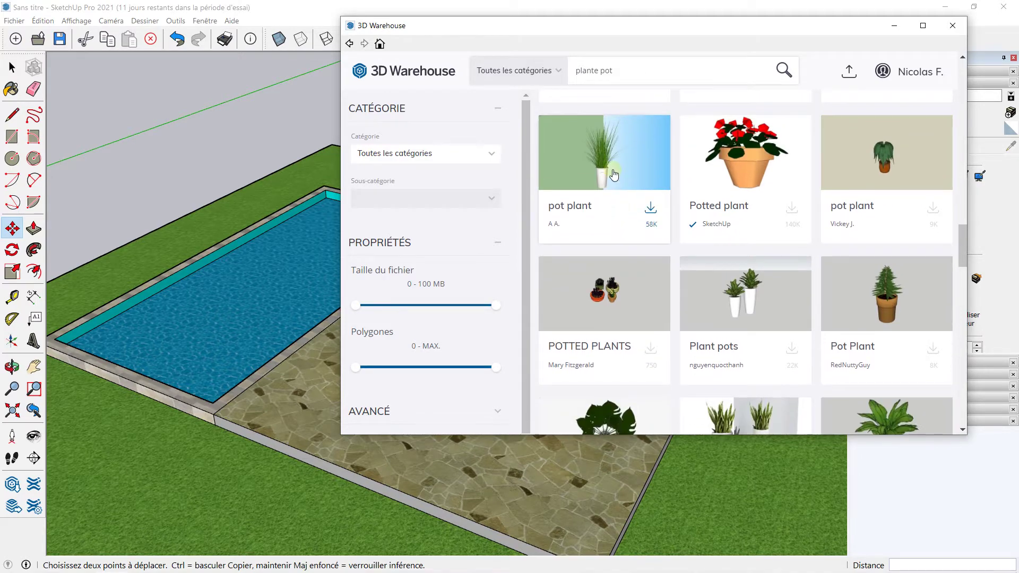
left_click(615, 174)
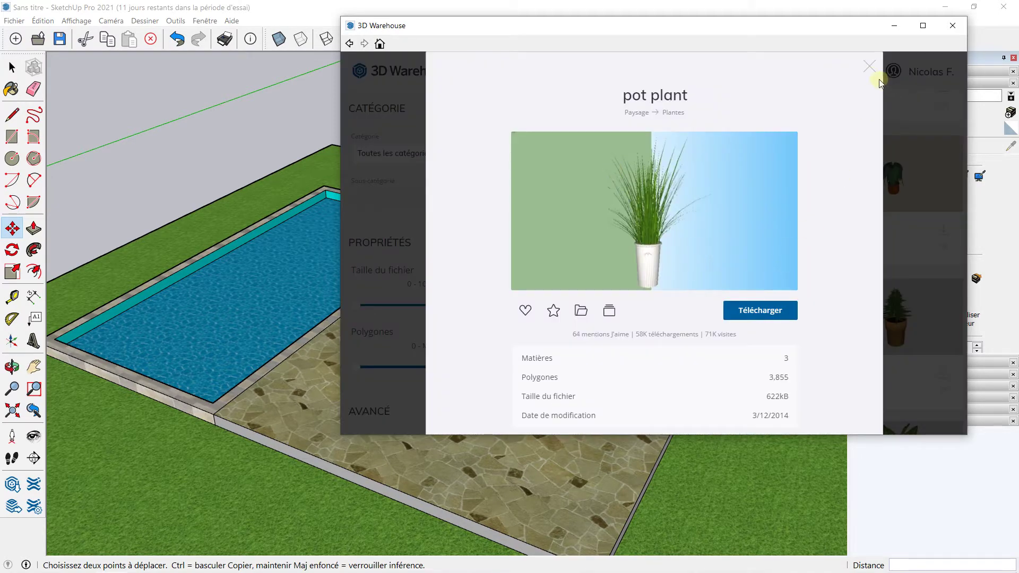
left_click(870, 67)
Scroll further down the results and preview the orange-pot Potted plant
scroll(694, 330, "down", 3)
scroll(699, 328, "down", 6)
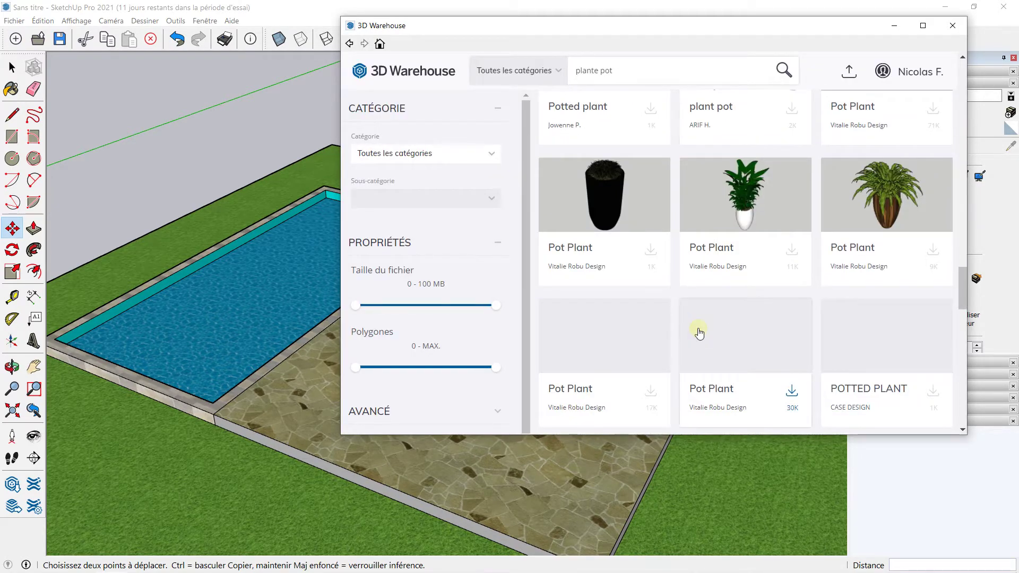
scroll(700, 333, "down", 4)
scroll(651, 284, "down", 4)
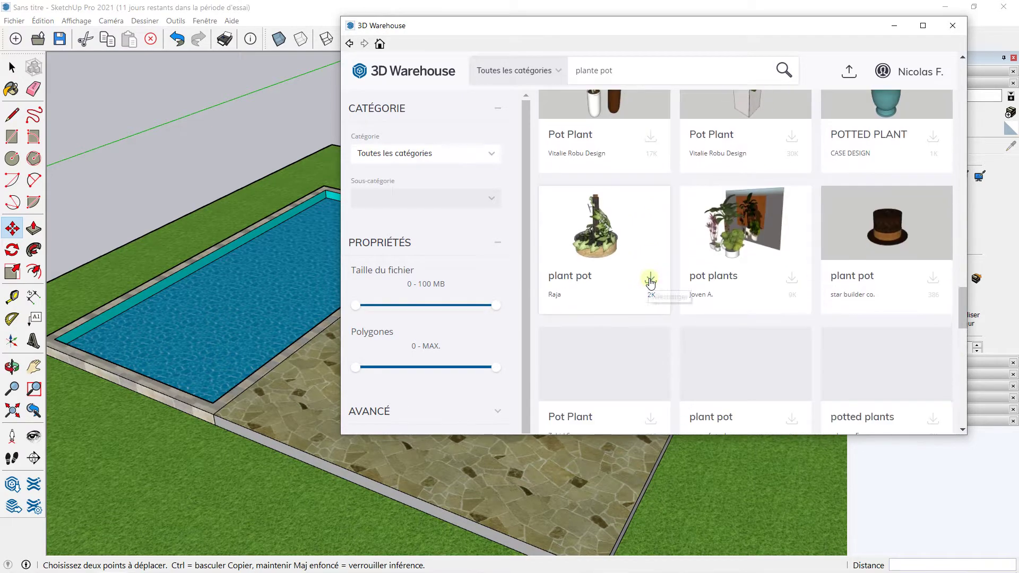
scroll(650, 284, "down", 2)
scroll(650, 284, "down", 4)
scroll(651, 284, "down", 1)
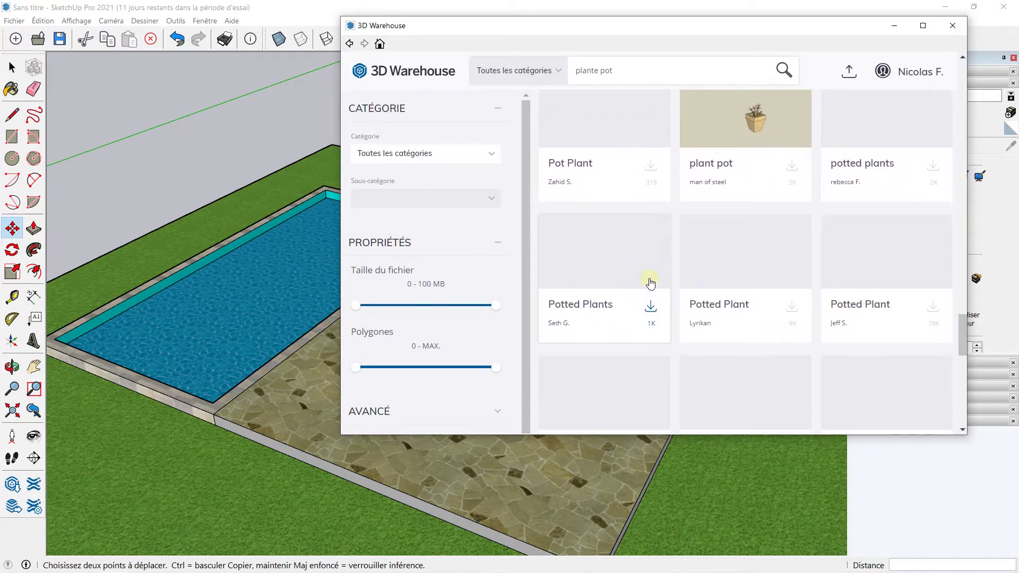
scroll(652, 285, "down", 1)
scroll(658, 289, "down", 2)
scroll(668, 293, "down", 1)
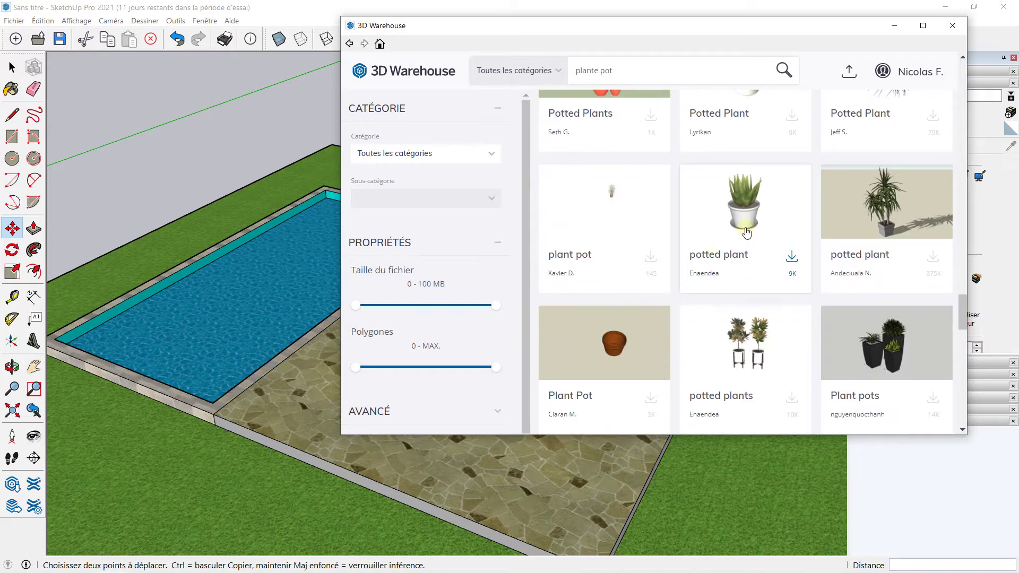
scroll(762, 280, "down", 3)
scroll(740, 290, "down", 2)
scroll(741, 289, "down", 1)
scroll(741, 289, "down", 3)
scroll(741, 290, "down", 1)
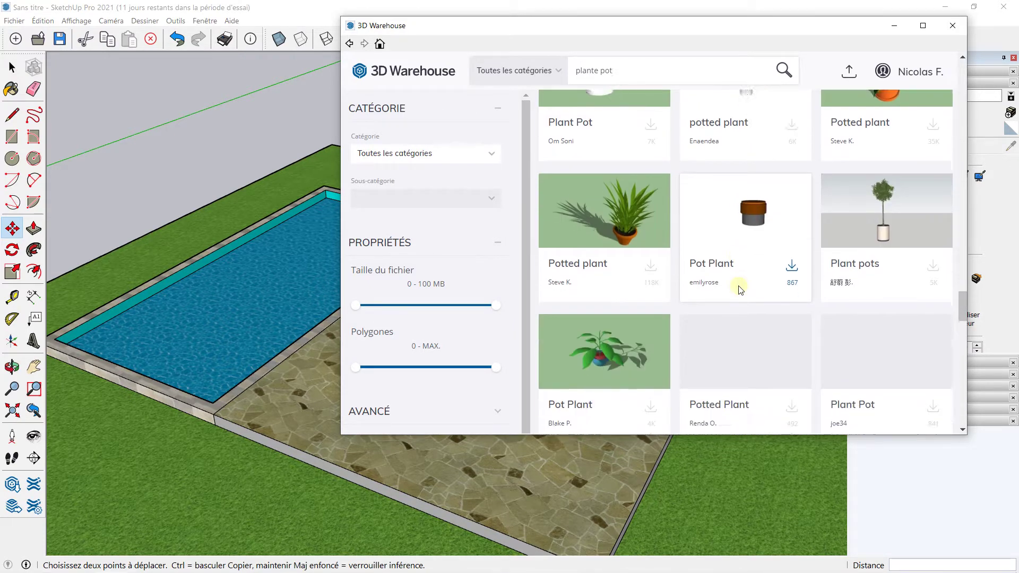
left_click(634, 196)
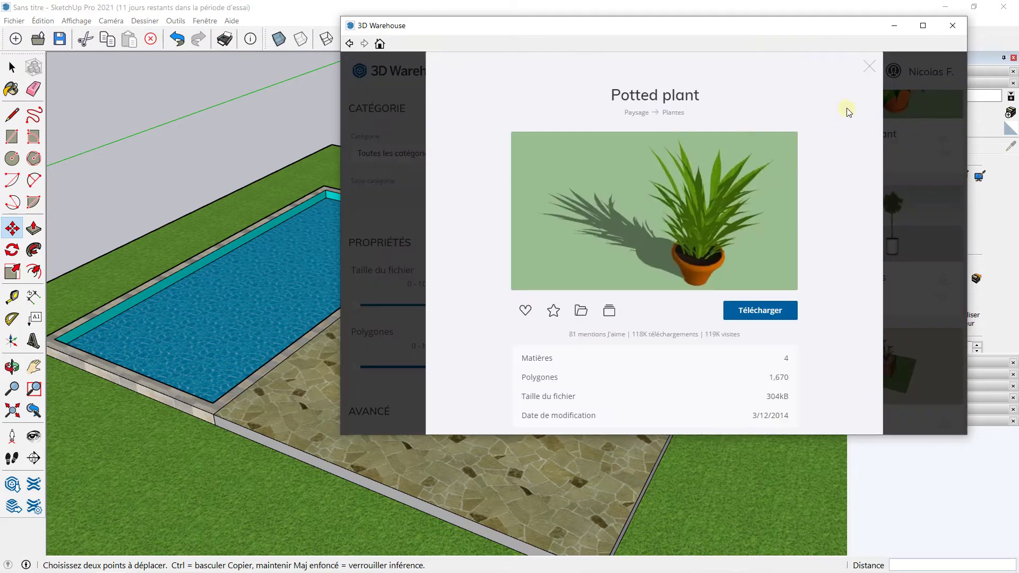
left_click(868, 67)
Preview the grey square-pot Potted Plant and the tall grass Potted Plant
scroll(779, 262, "down", 1)
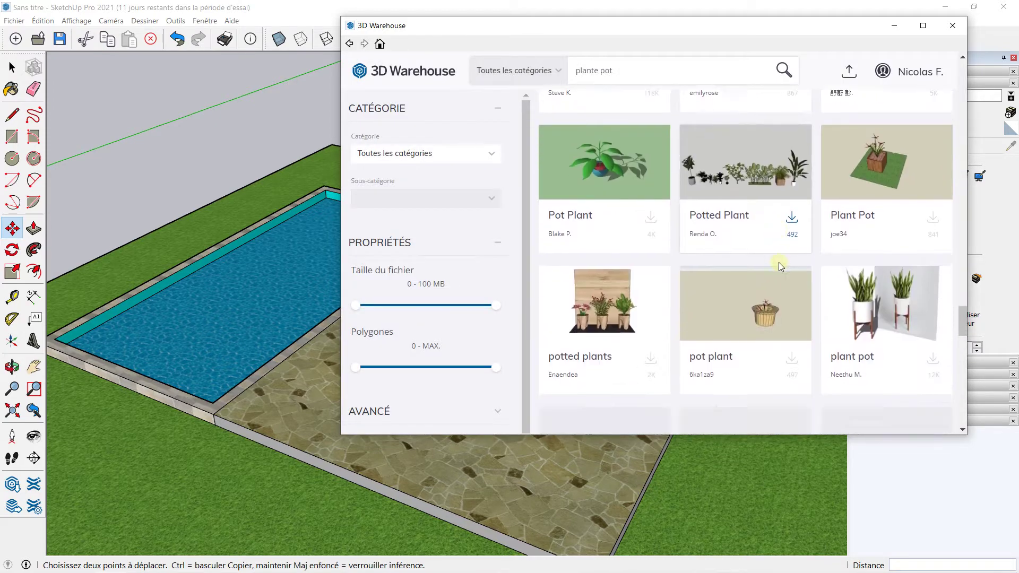
scroll(778, 263, "down", 1)
scroll(778, 262, "down", 1)
scroll(778, 262, "down", 1)
scroll(778, 263, "down", 1)
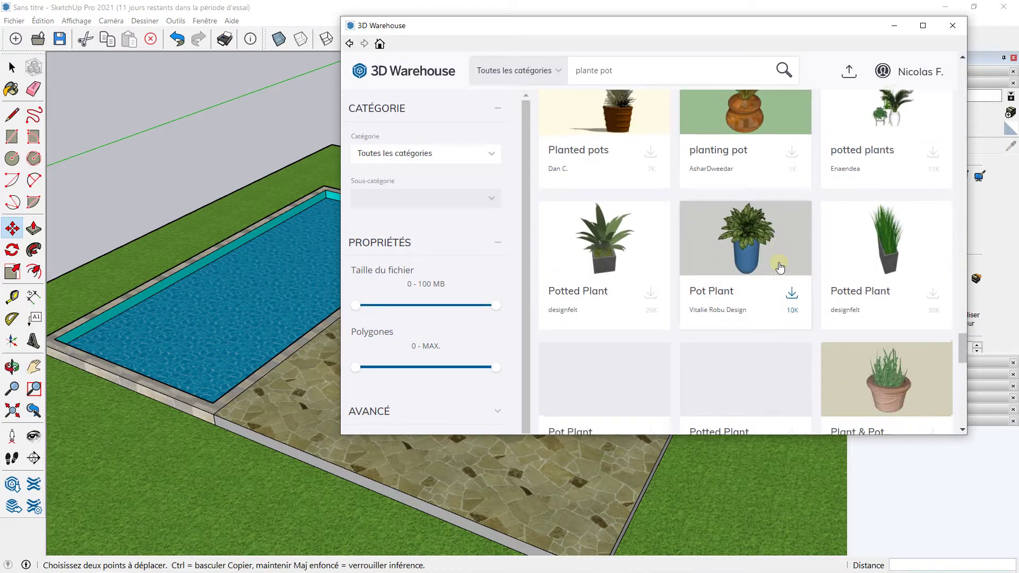
left_click(615, 250)
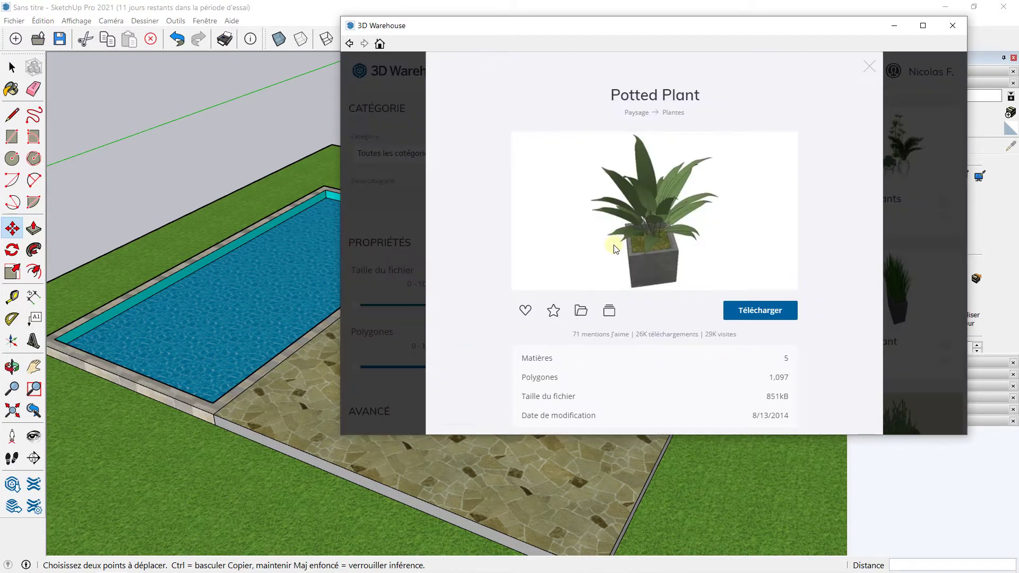
left_click(870, 66)
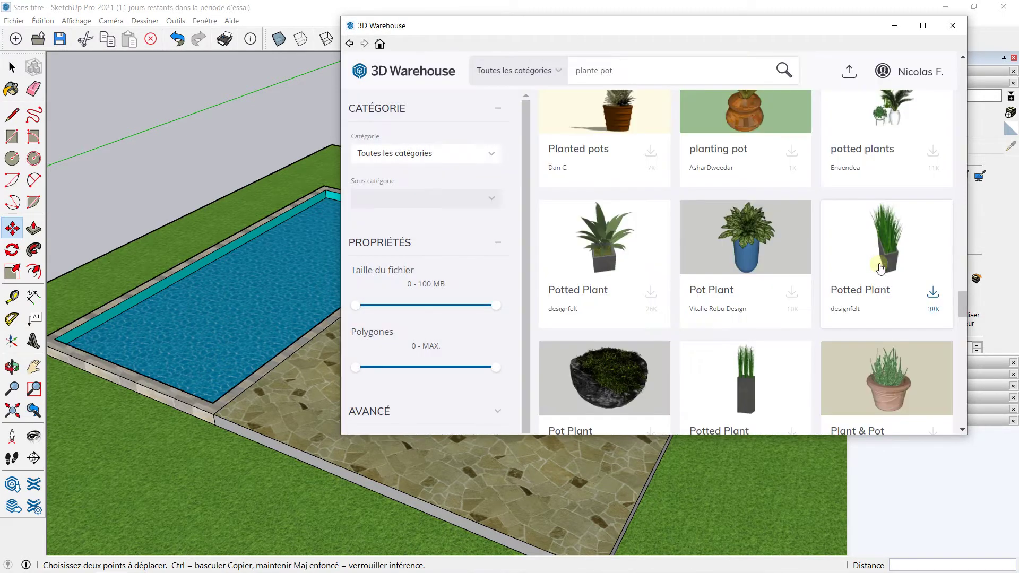
left_click(881, 248)
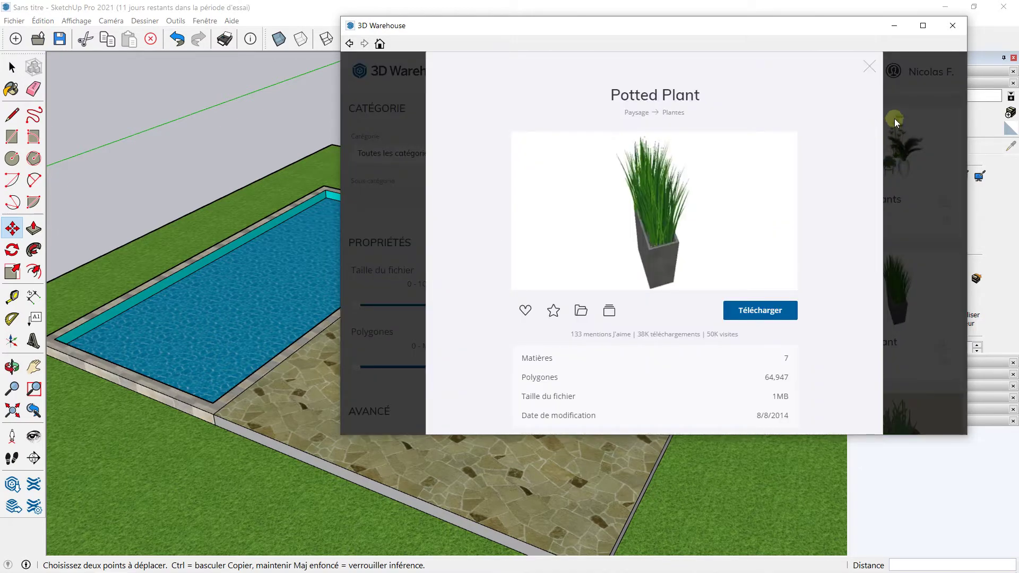
left_click(871, 67)
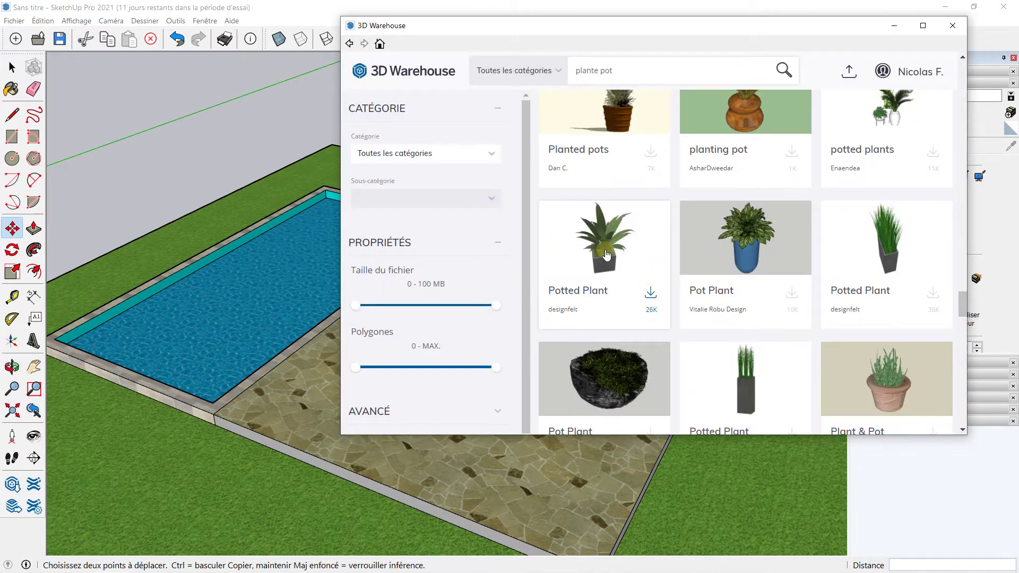
Download the grey square-pot Potted Plant, load it into the model, and zoom extents
left_click(607, 255)
left_click(760, 310)
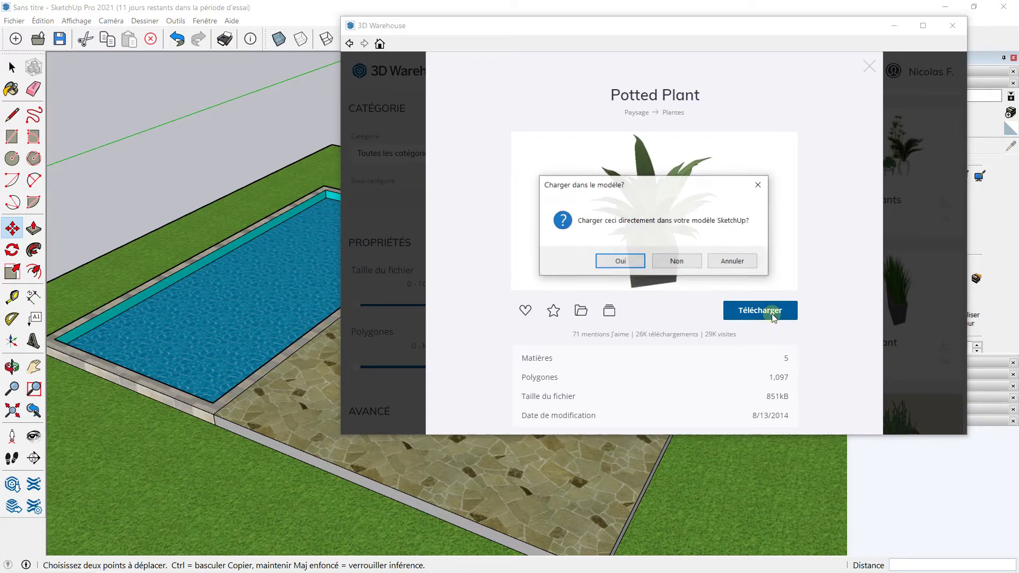
left_click(616, 260)
key("shift+z")
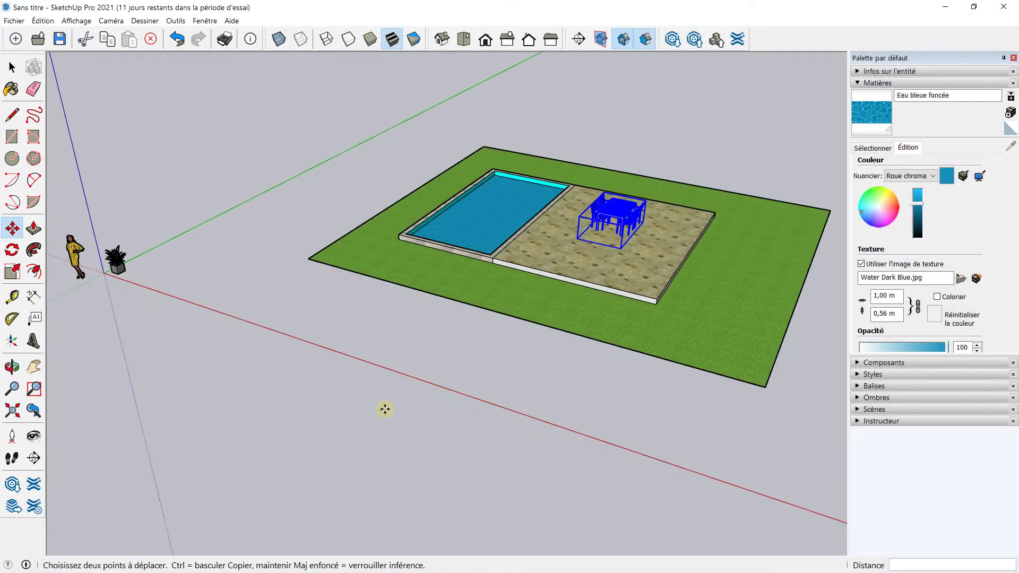
Place the potted plant and move it onto the terrace by the pool
left_click(123, 261)
scroll(114, 260, "up", 5)
key("space")
left_click(145, 254)
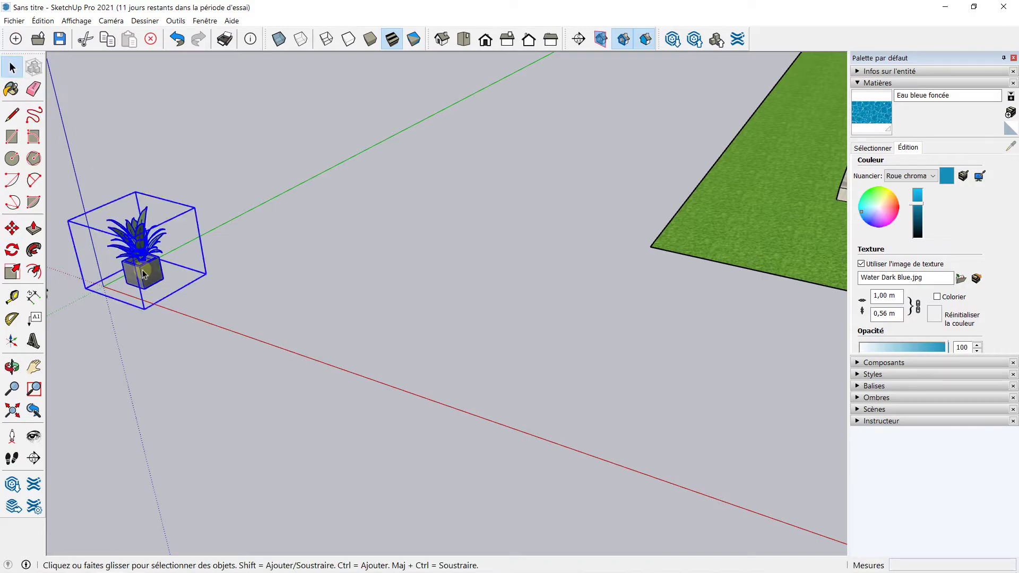
left_click(12, 228)
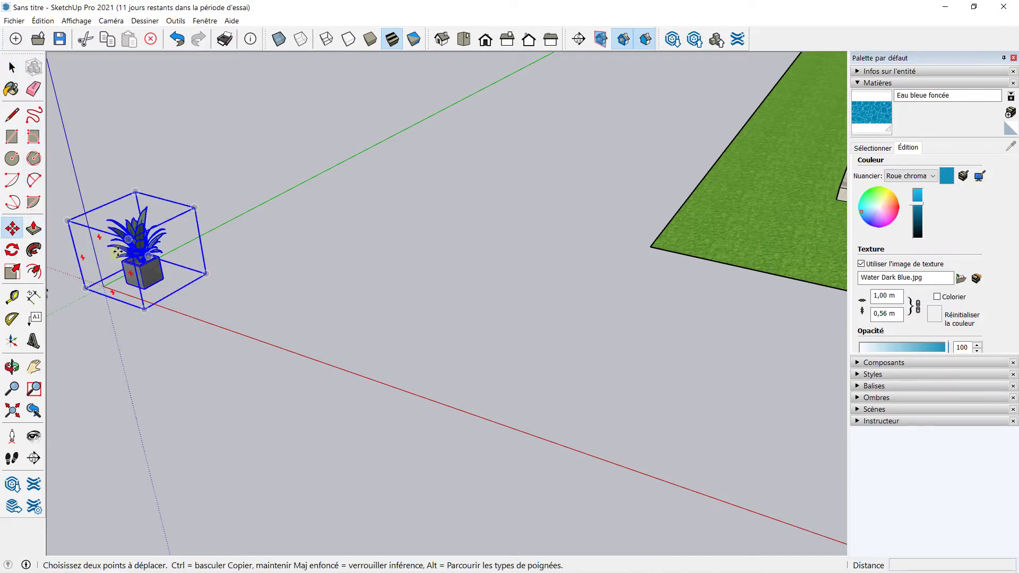
left_click(153, 285)
mouse_move(699, 292)
middle_mouse_down()
mouse_move(260, 324)
mouse_move(446, 325)
mouse_move(342, 330)
middle_mouse_up()
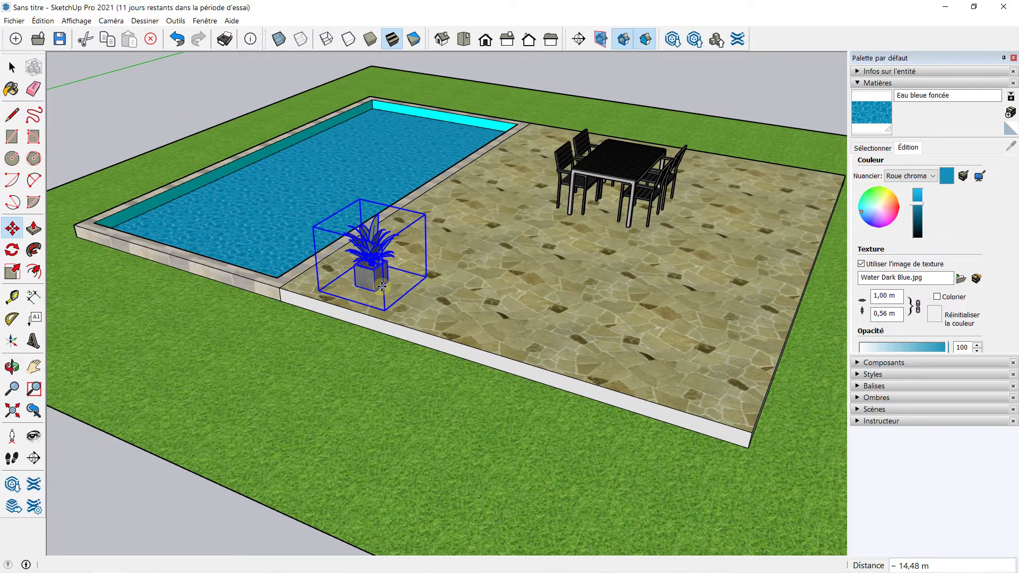
Ctrl-copy the plant to the terrace's front edge and between the two edge plants
key("ctrl")
left_click(383, 283)
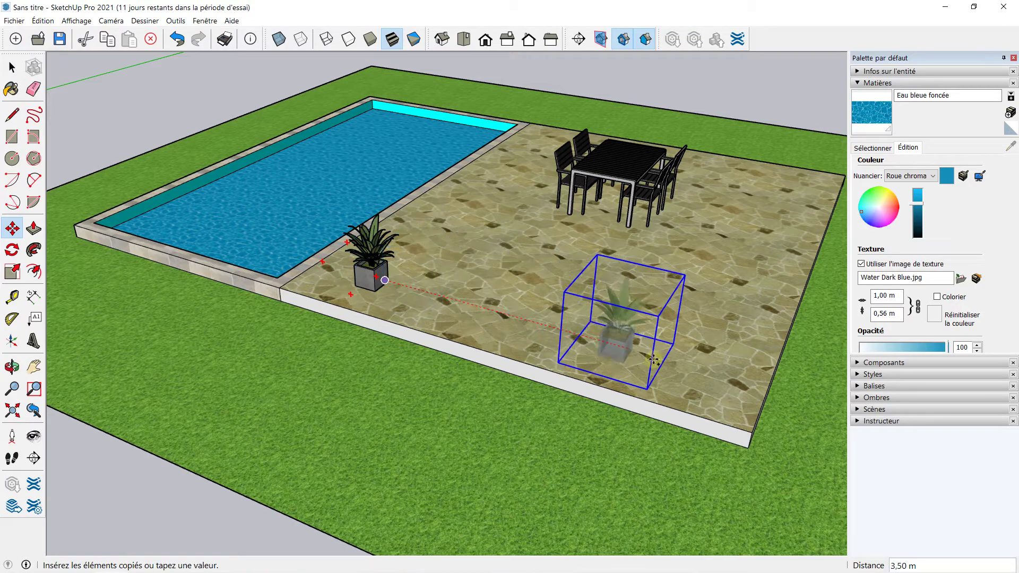
left_click(722, 379)
middle_click_drag(722, 380, 307, 407)
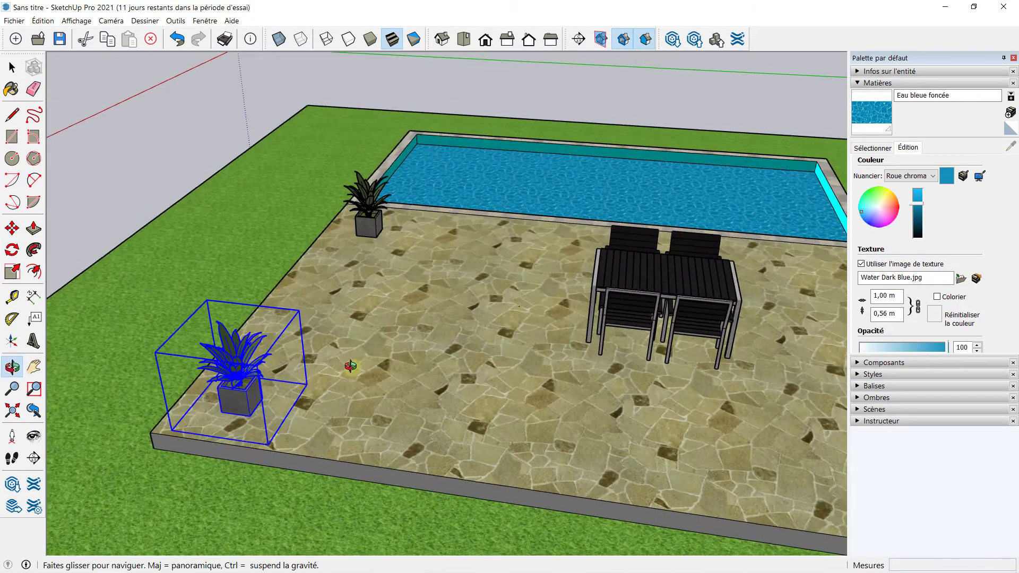
key("ctrl")
left_click(307, 406)
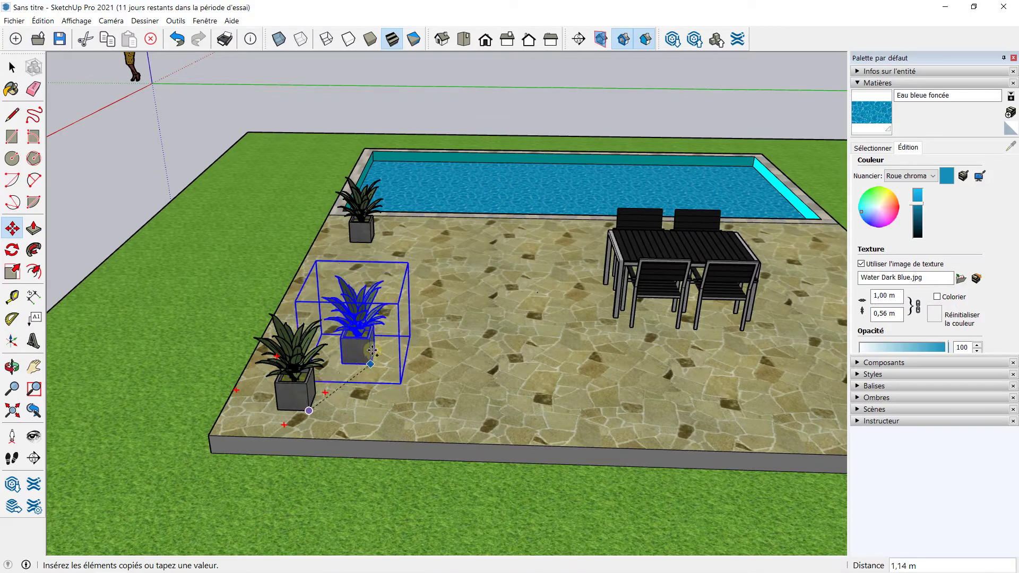
mouse_move(253, 314)
middle_mouse_down()
mouse_move(328, 347)
mouse_move(255, 342)
mouse_move(335, 421)
middle_mouse_up()
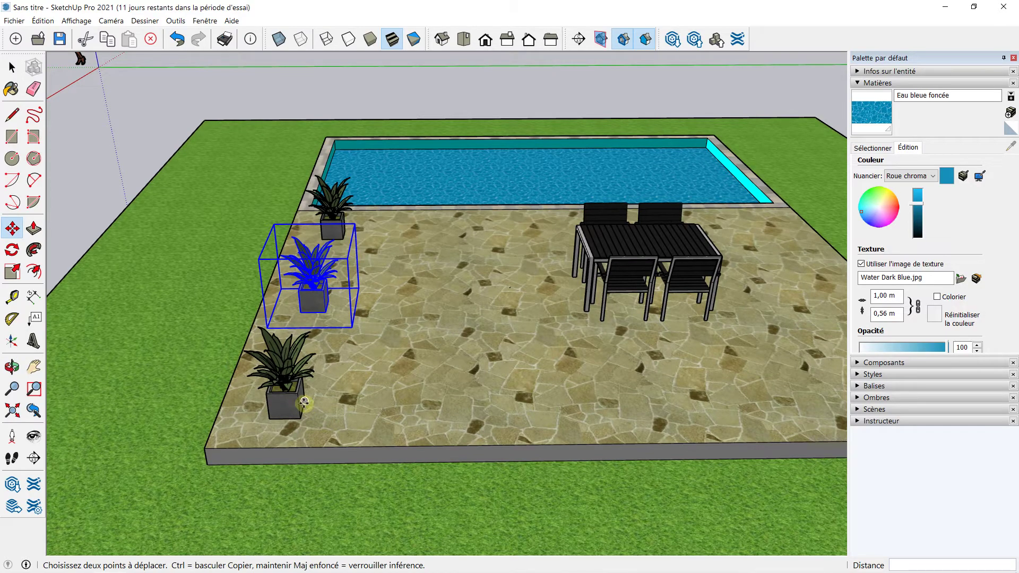
left_click(345, 322)
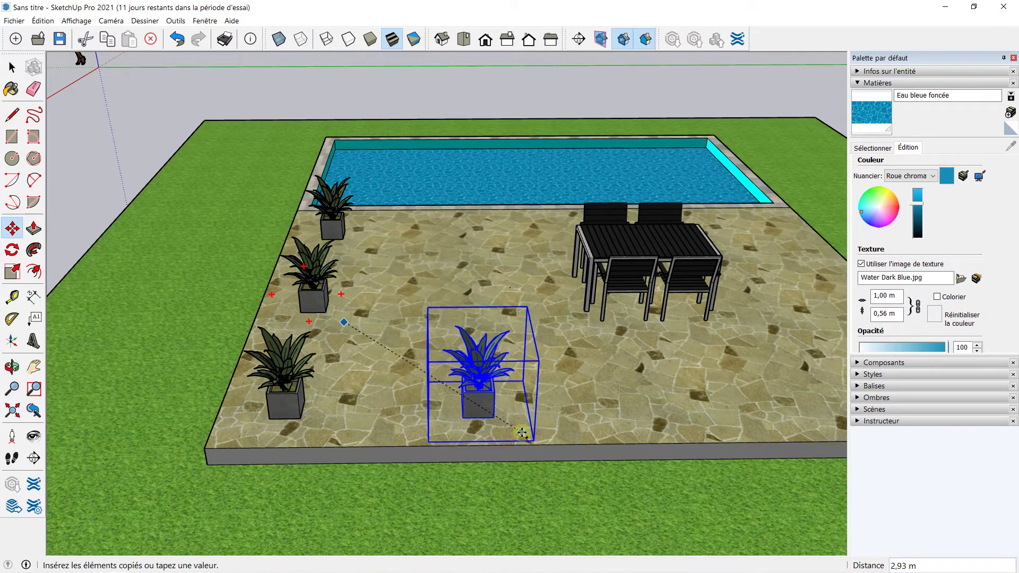
Add more plant copies beside the pool edge and in the terrace foreground
middle_click_drag(552, 395, 293, 371)
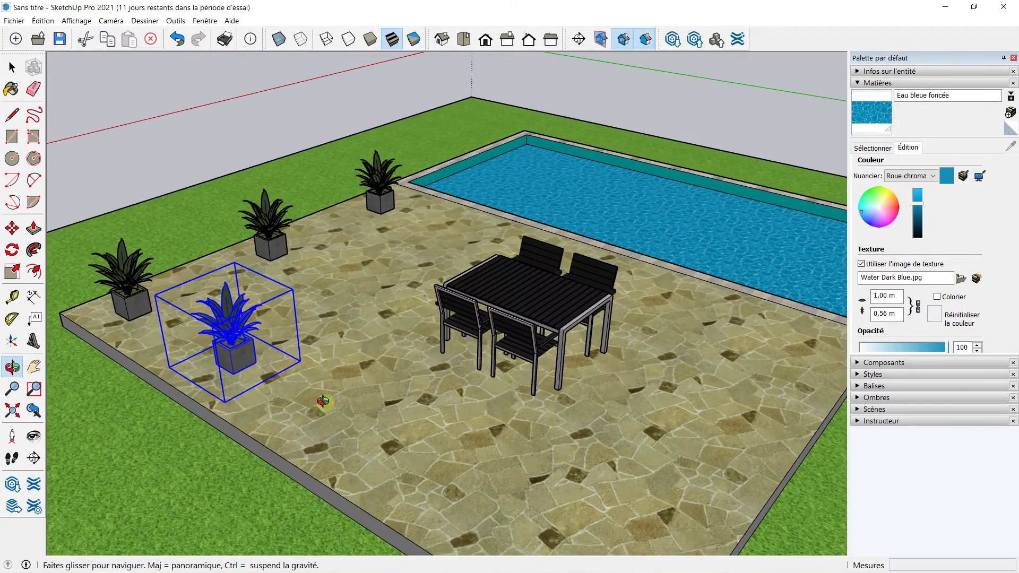
left_click(300, 361)
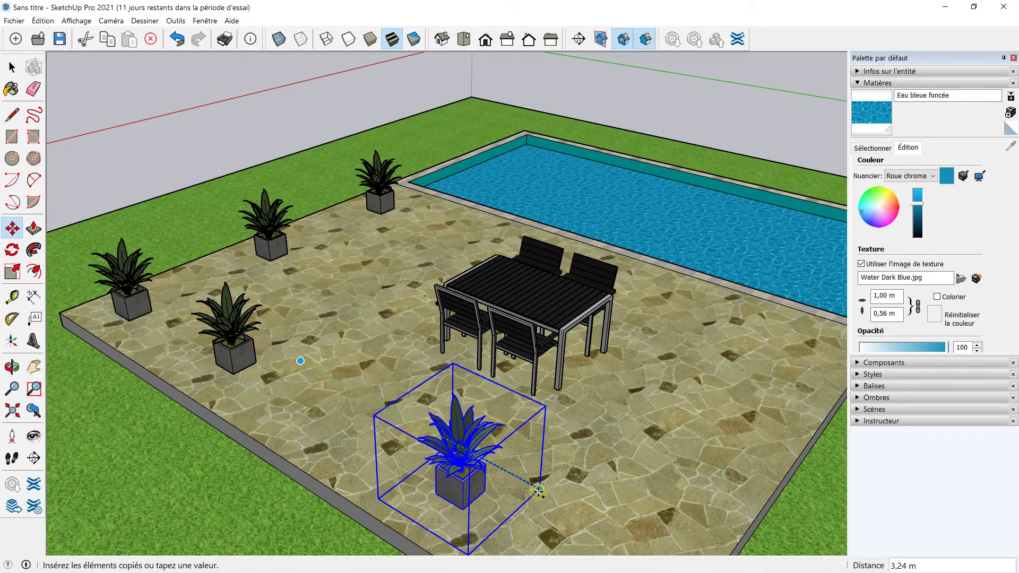
mouse_move(536, 482)
middle_mouse_down()
mouse_move(441, 411)
mouse_move(424, 446)
middle_mouse_up()
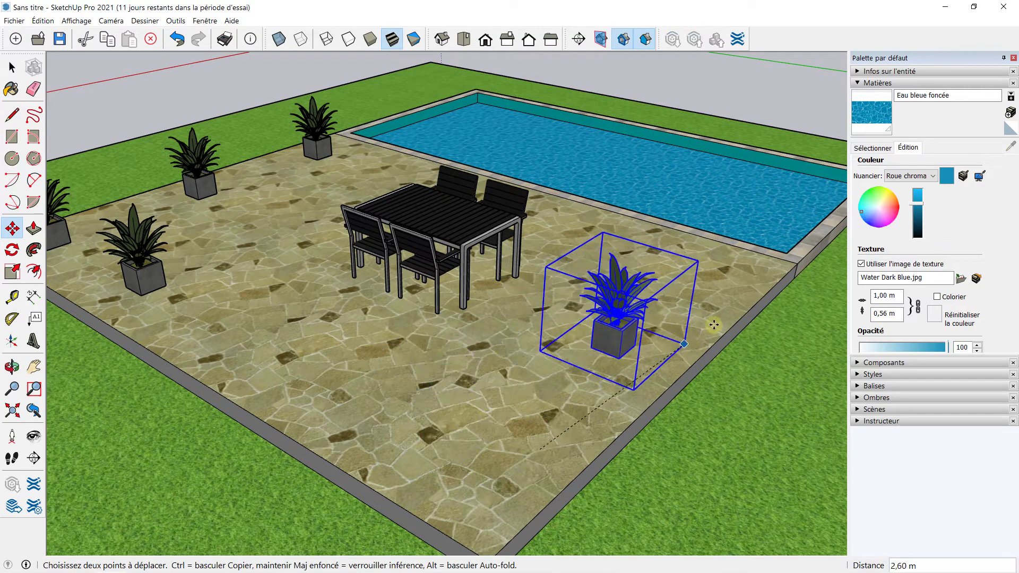
left_click(755, 276)
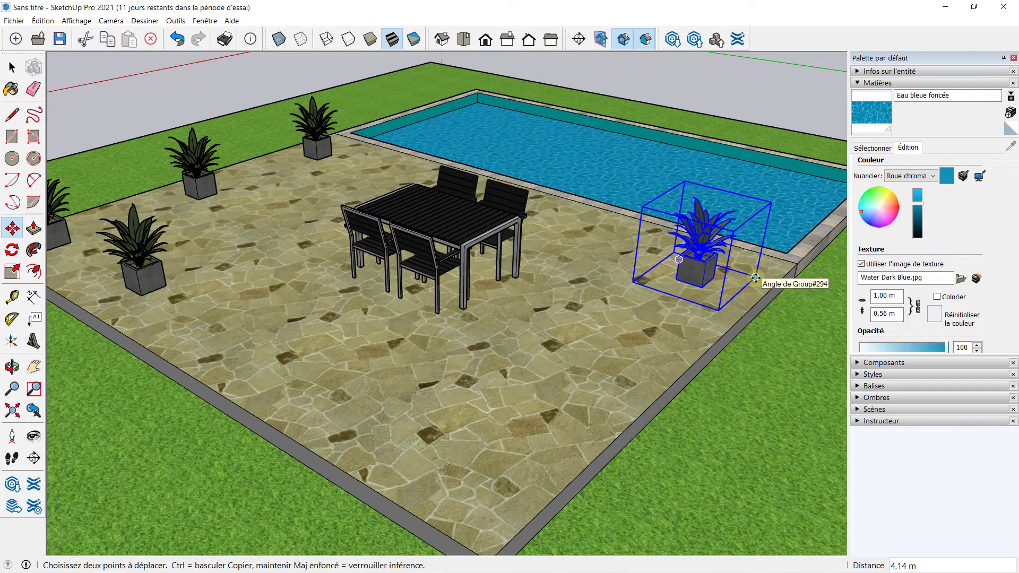
left_click(755, 277)
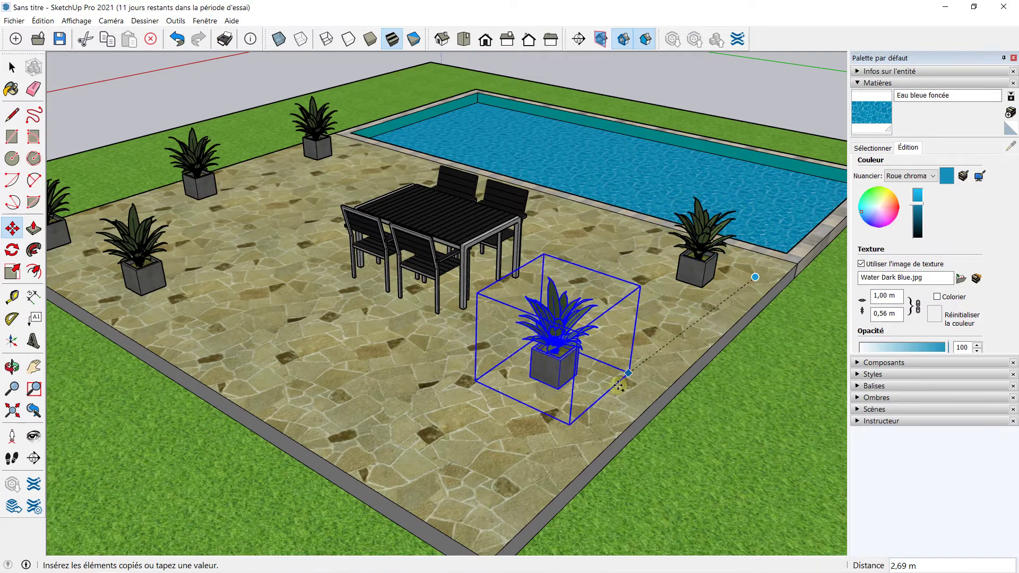
left_click(542, 449)
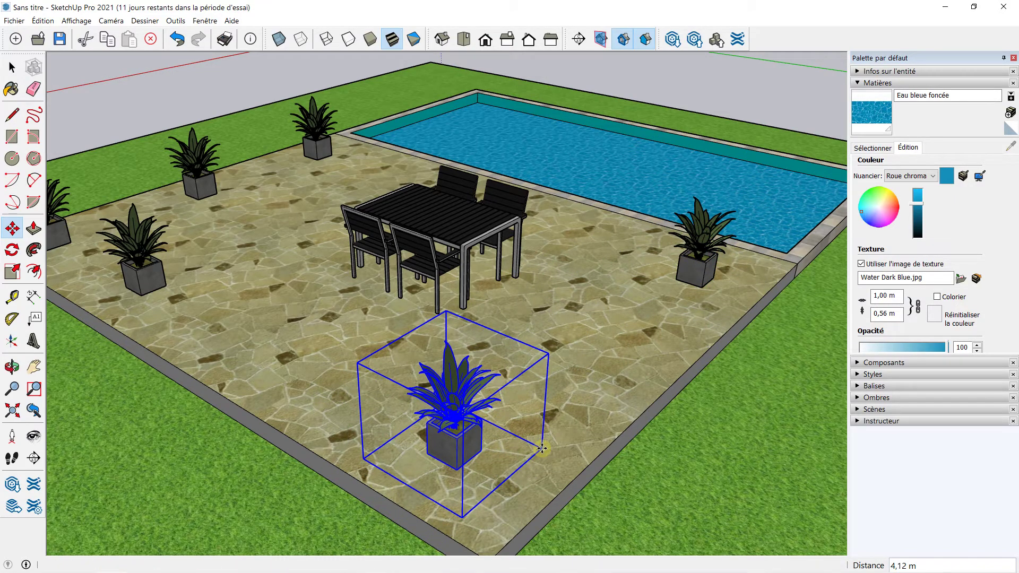
middle_click_drag(296, 347, 391, 399)
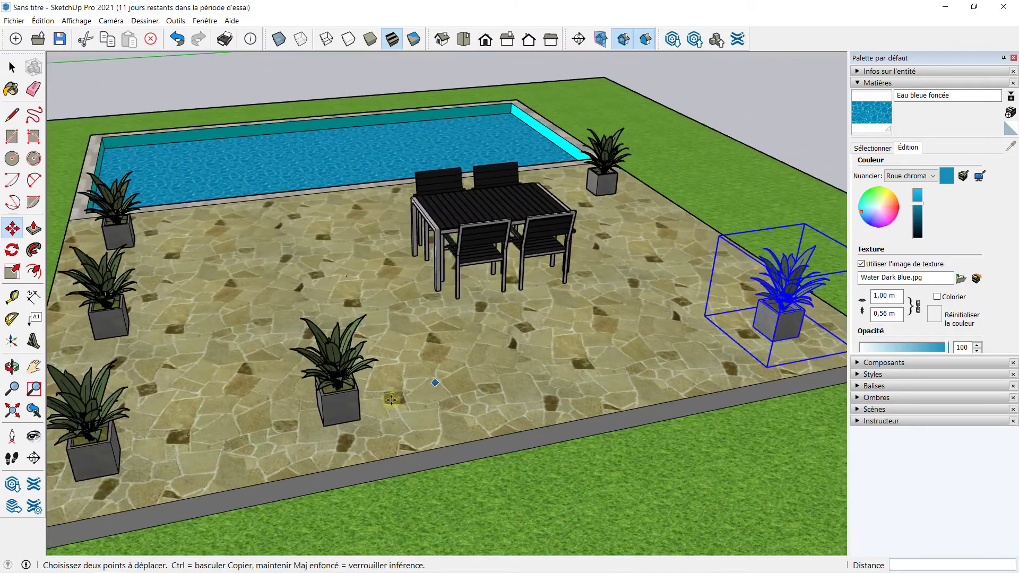
Lower the raised plant down onto the terrace surface
left_click(359, 408)
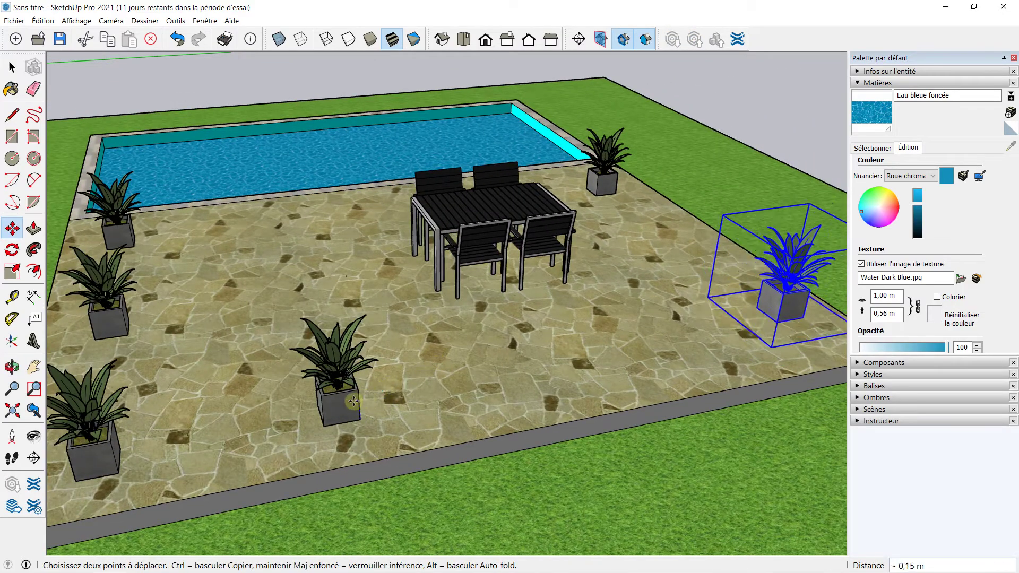
left_click(348, 397)
middle_click_drag(350, 395, 429, 247)
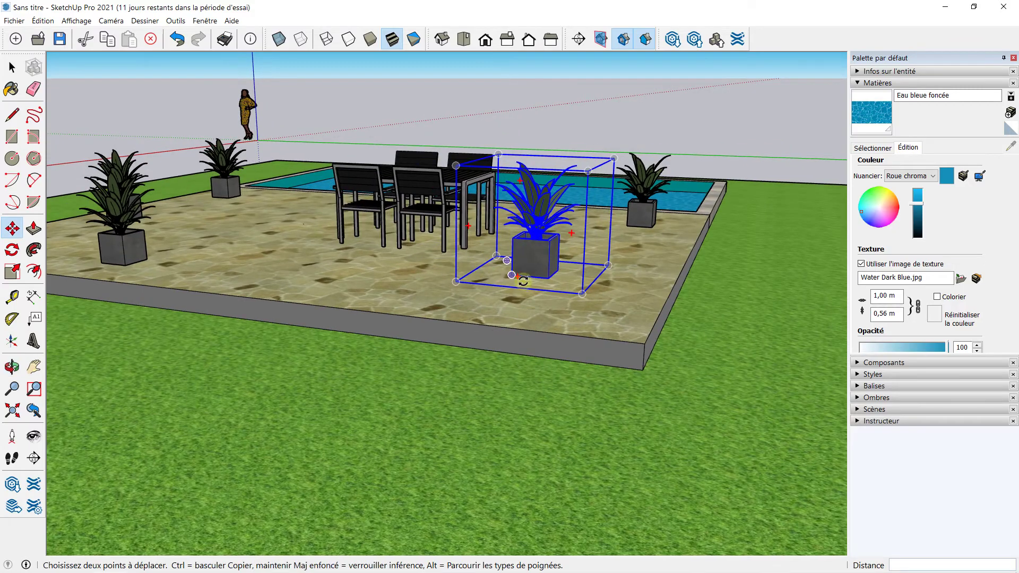
middle_click_drag(523, 282, 543, 226)
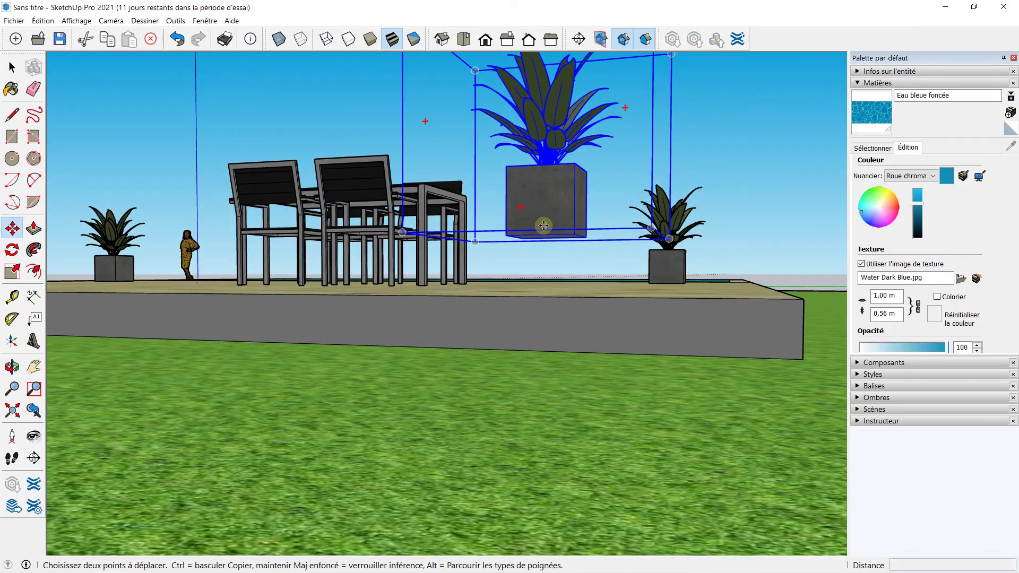
left_click(544, 226)
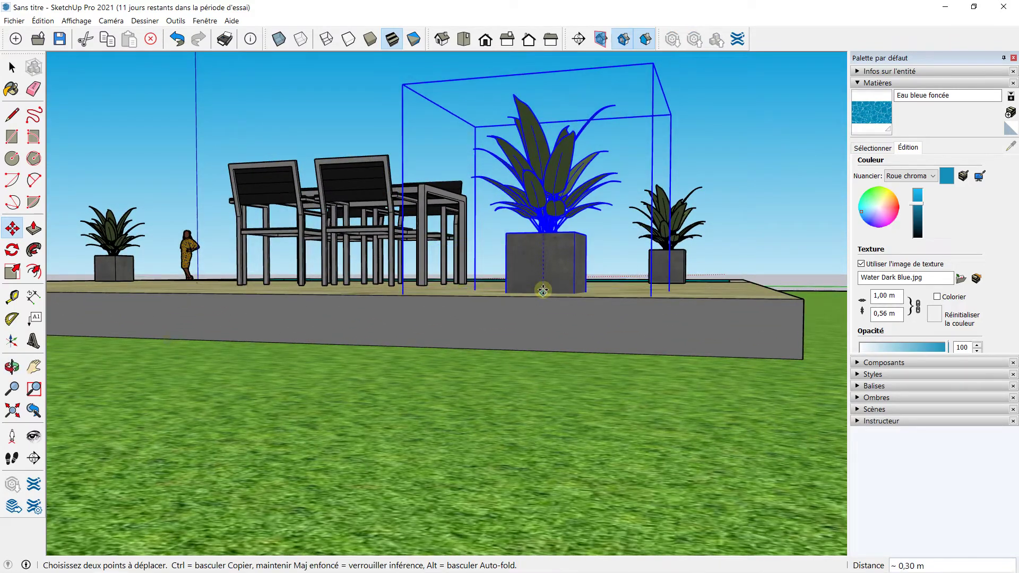
left_click(544, 284)
middle_click_drag(491, 234, 364, 393)
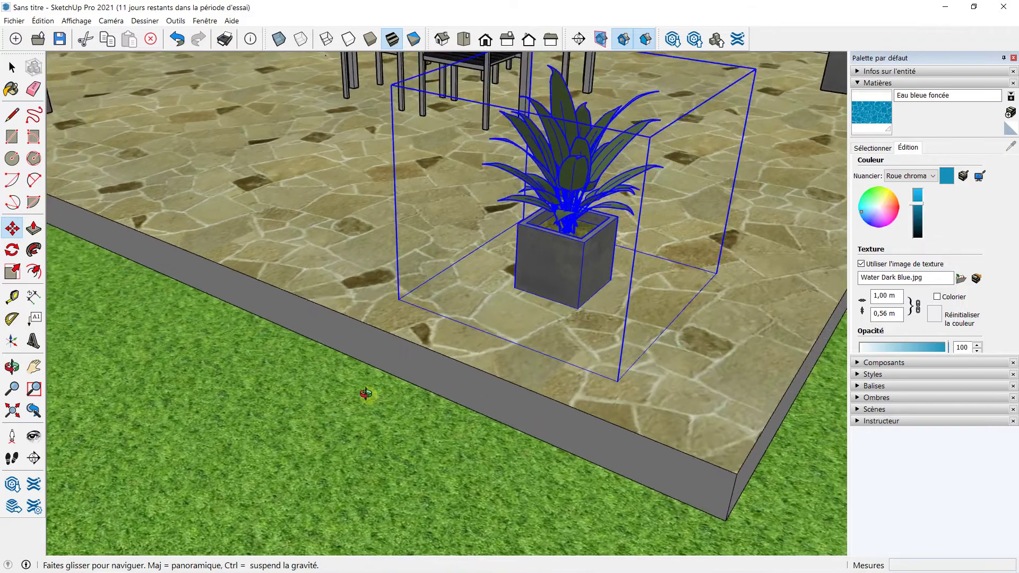
scroll(381, 296, "down", 3)
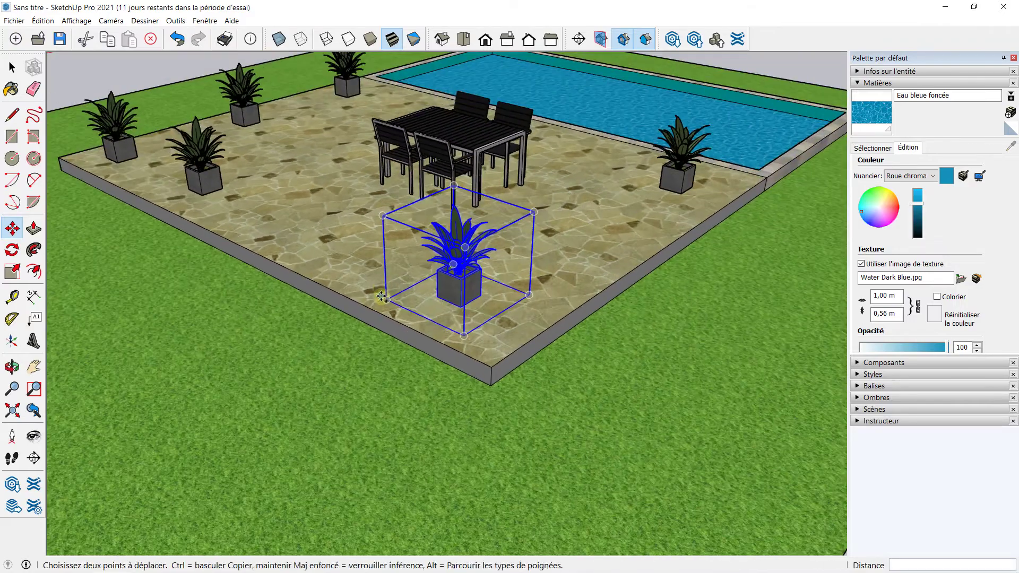
Undo the accidental plant copy and shift the plant slightly toward the front
key("ctrl")
left_click(222, 188)
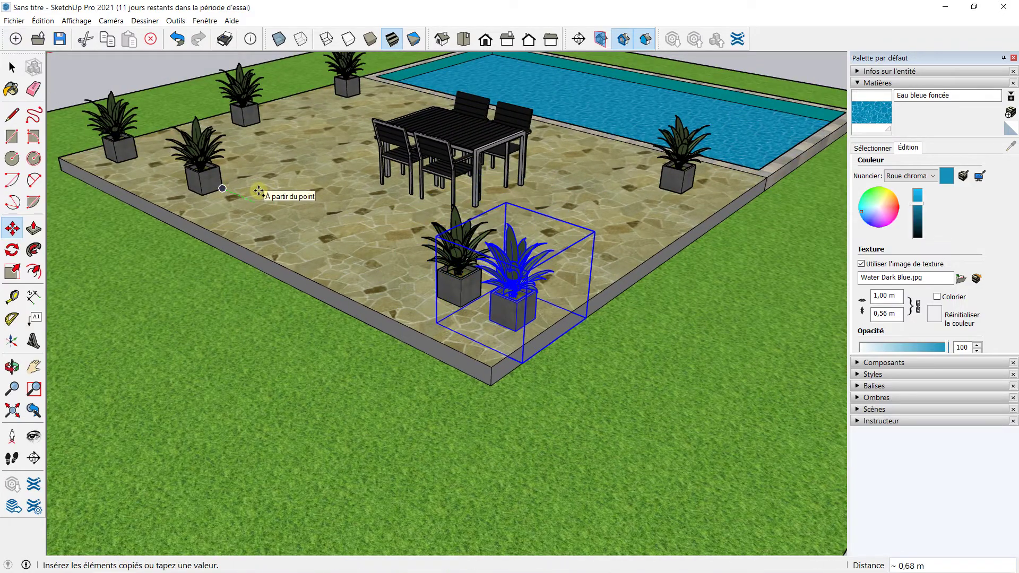
key("ctrl+z")
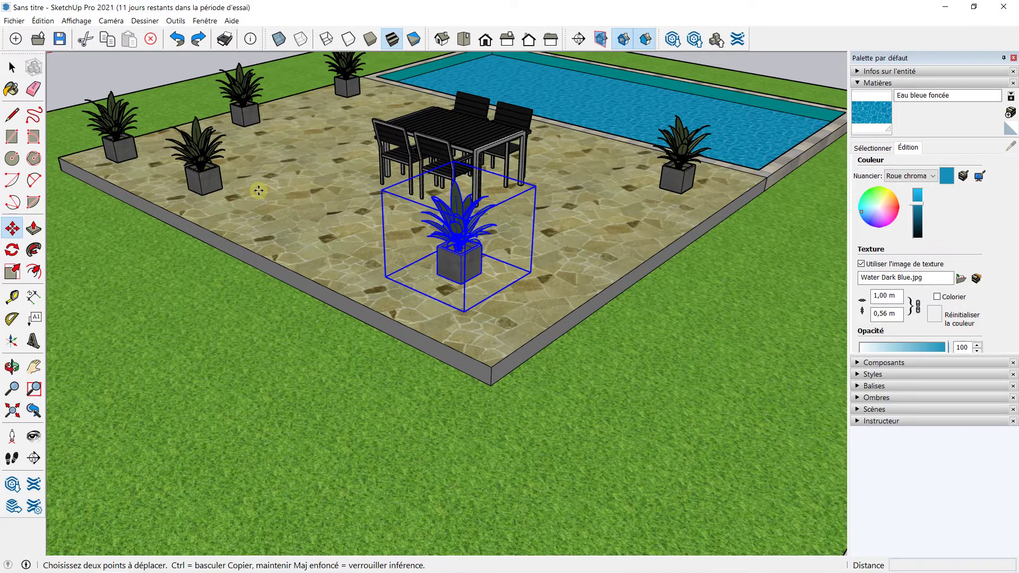
middle_click_drag(345, 269, 372, 213)
scroll(549, 202, "up", 3)
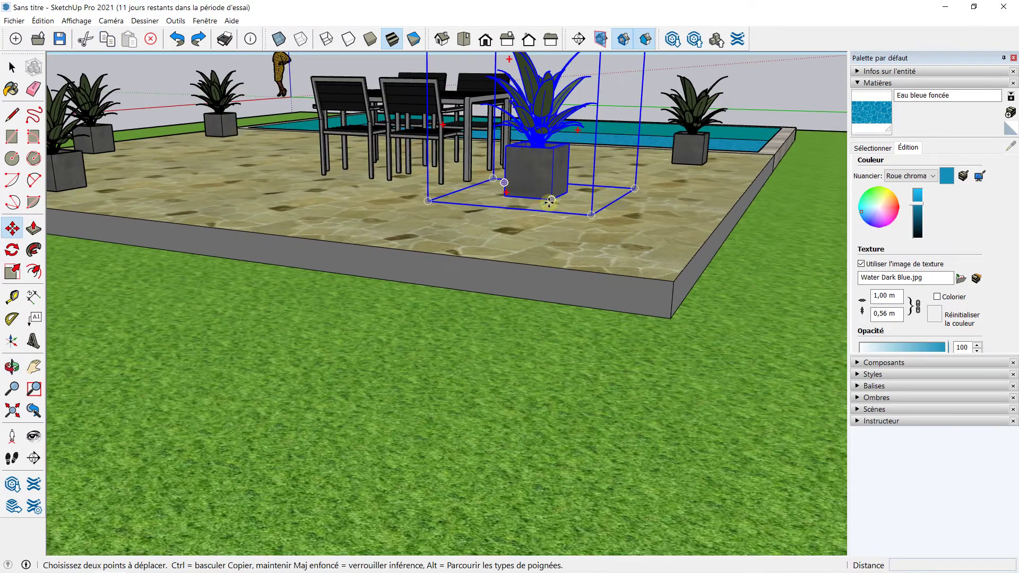
scroll(549, 202, "up", 2)
left_click(543, 198)
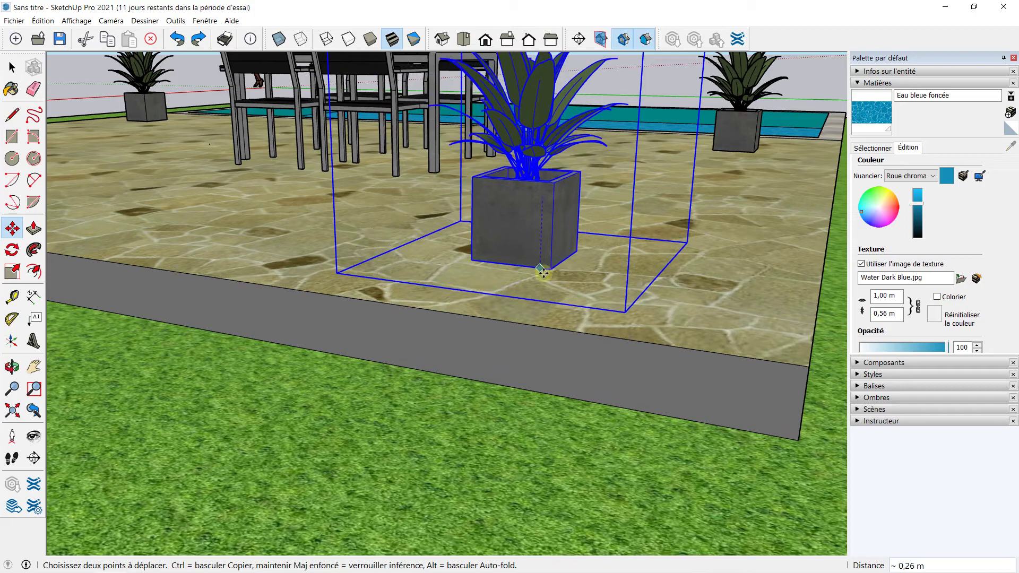
left_click(540, 268)
scroll(252, 195, "down", 3)
Move the left plant over to the right side of the terrace
left_click(12, 67)
middle_click_drag(239, 188, 170, 208)
left_click(170, 208)
left_click(11, 228)
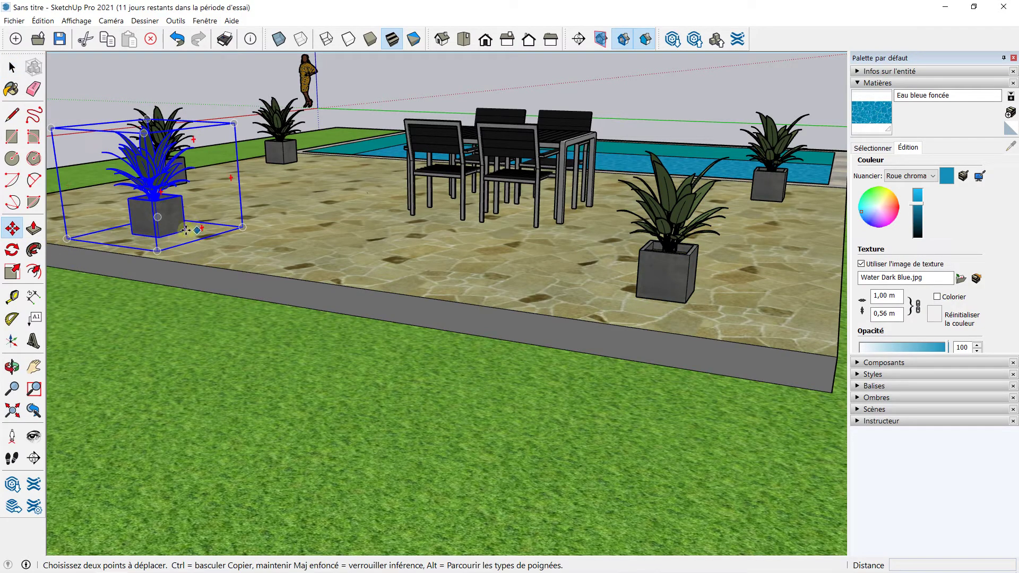
left_click(169, 237)
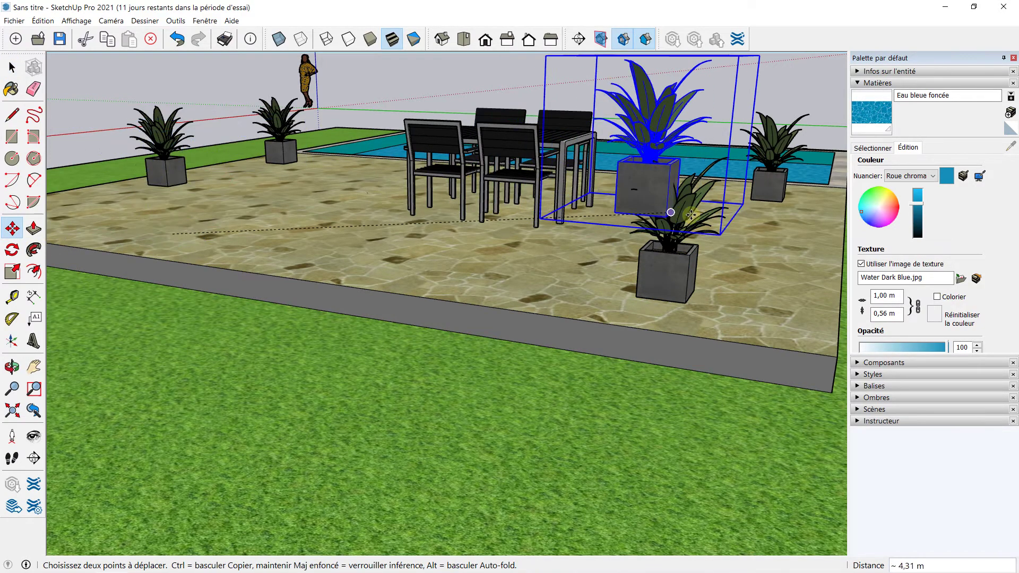
left_click(761, 240)
scroll(420, 241, "down", 5)
middle_click_drag(318, 202, 579, 318)
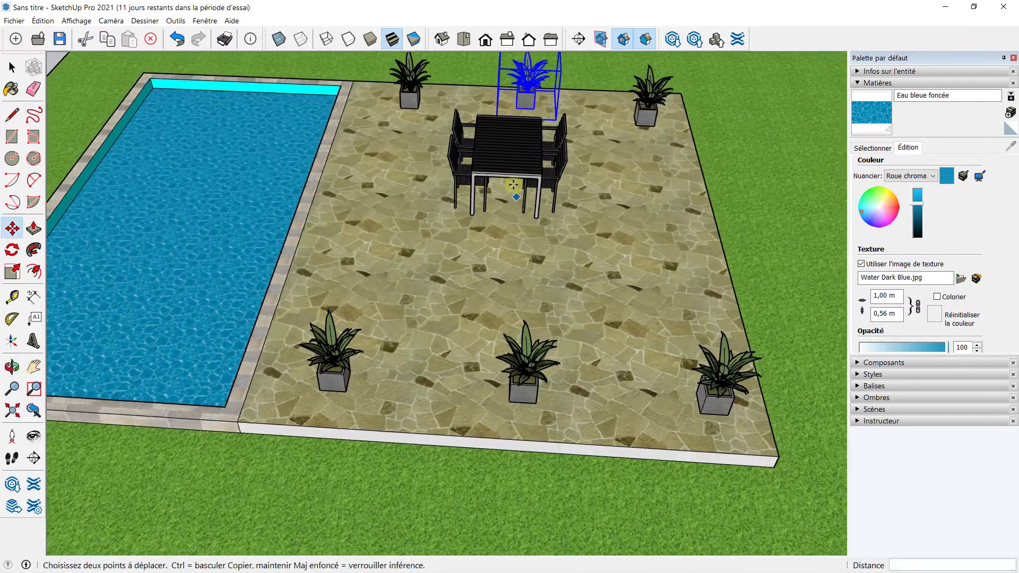
Clear the plant selection and select the standing figure at the model origin
left_click(12, 67)
left_click(375, 234)
scroll(421, 260, "down", 3)
scroll(420, 261, "down", 3)
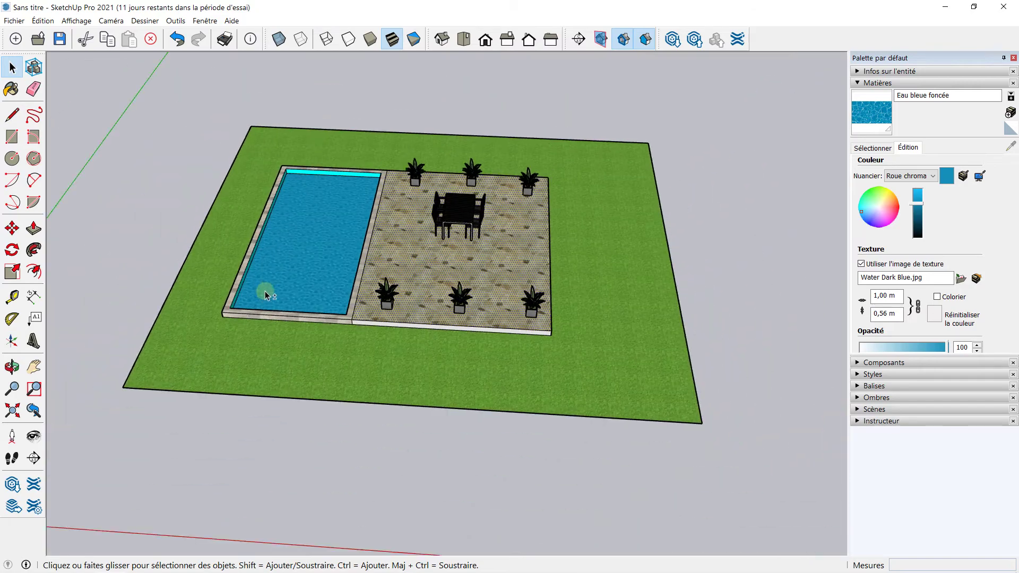
middle_click_drag(265, 290, 158, 337)
left_click(177, 329)
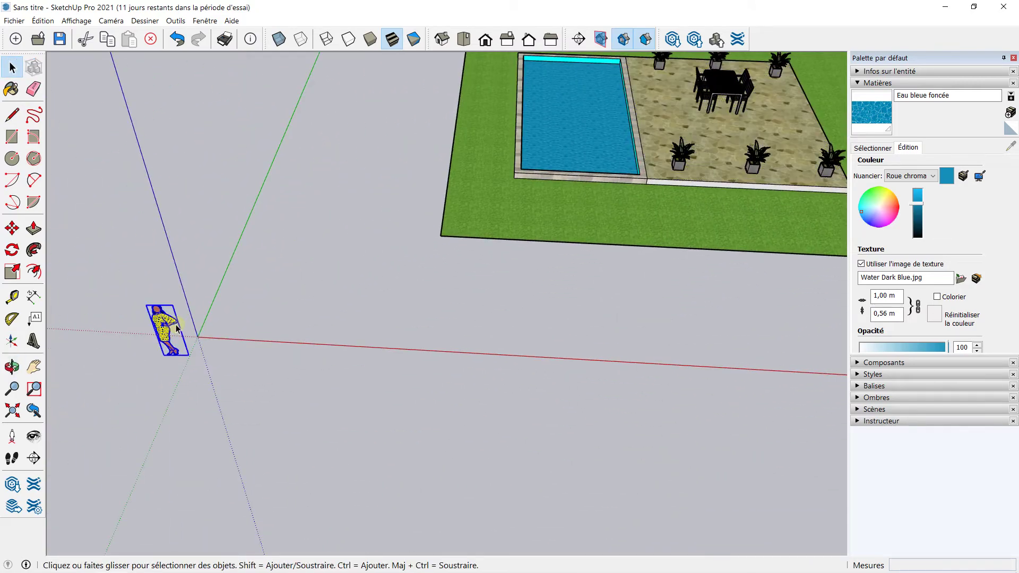
Move the figure from the origin onto the stone terrace beside the table
left_click(11, 228)
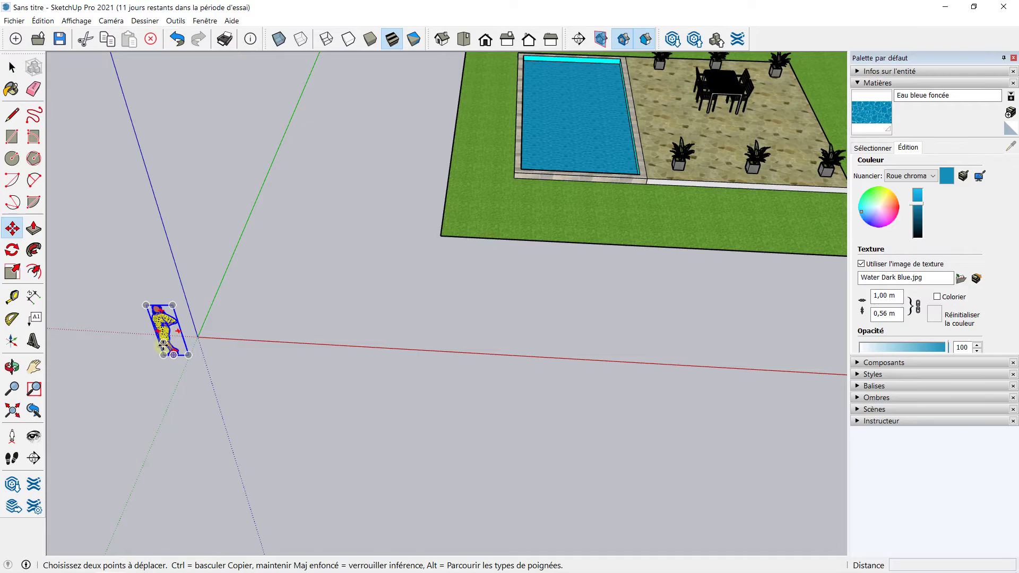
left_click(174, 355)
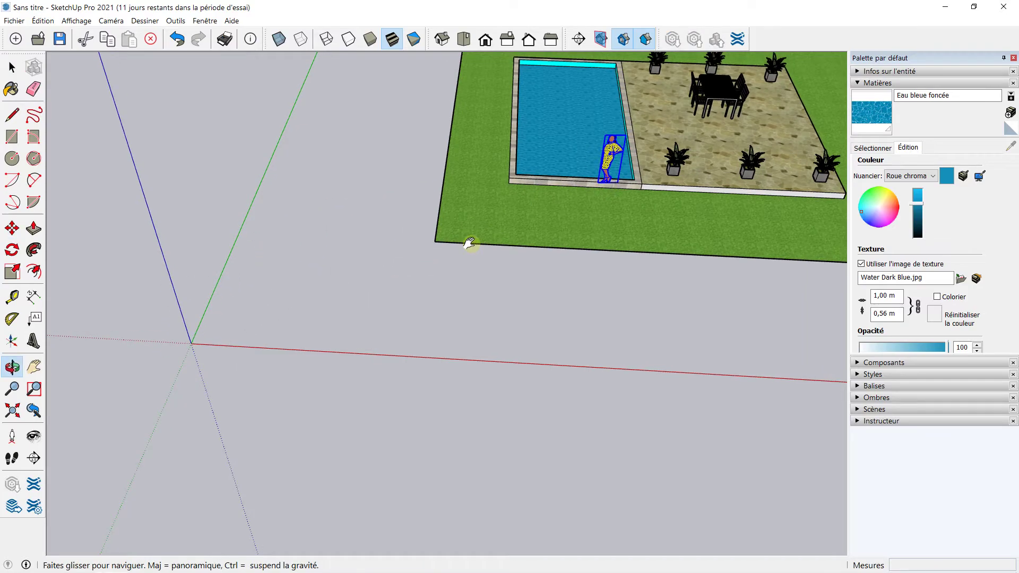
middle_click_drag(487, 232, 467, 298)
scroll(372, 327, "up", 3)
scroll(372, 327, "up", 2)
scroll(353, 298, "up", 3)
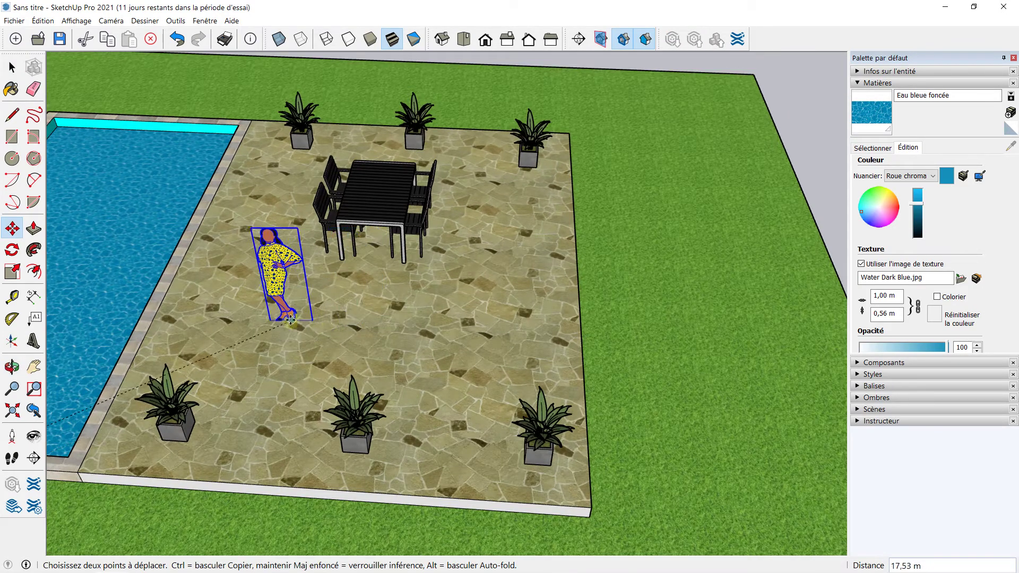
left_click(260, 326)
Check the figure's placement on the terrace and return to the Select tool
mouse_move(260, 327)
middle_mouse_down()
mouse_move(325, 265)
mouse_move(257, 346)
mouse_move(289, 198)
mouse_move(264, 296)
middle_mouse_up()
scroll(325, 266, "down", 4)
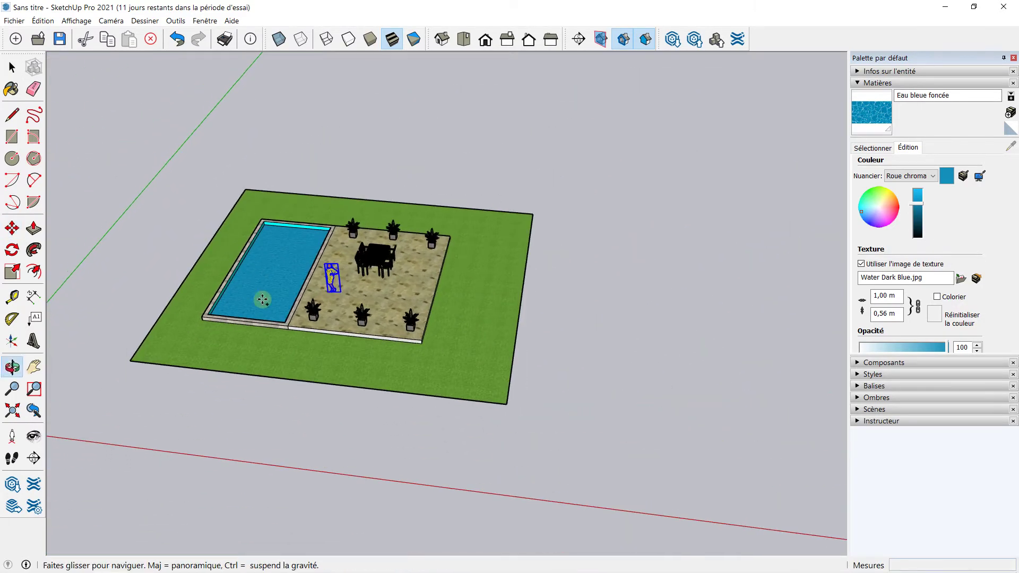
scroll(264, 296, "up", 2)
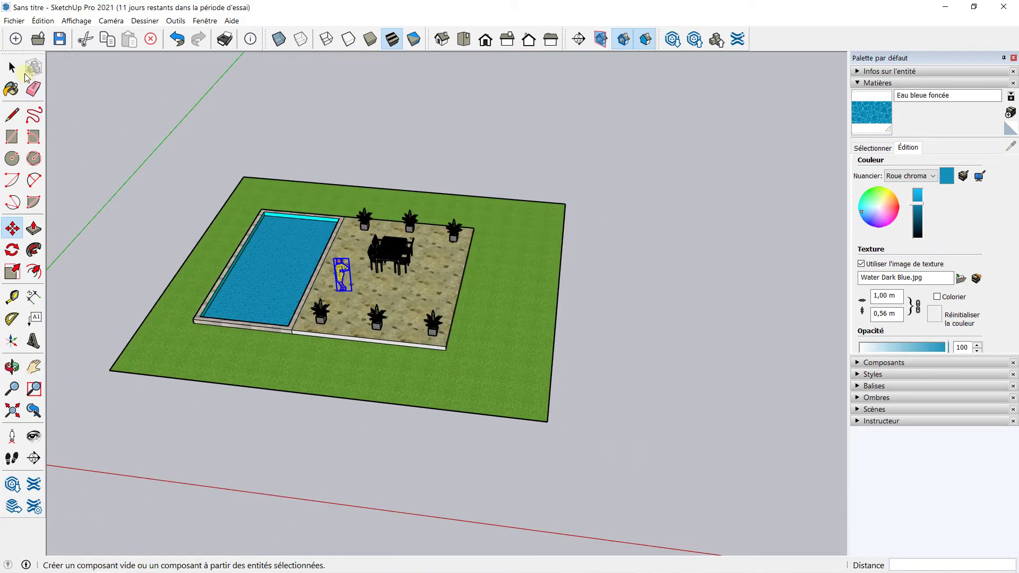
left_click(12, 66)
middle_click_drag(139, 152, 229, 149)
scroll(223, 194, "up", 1)
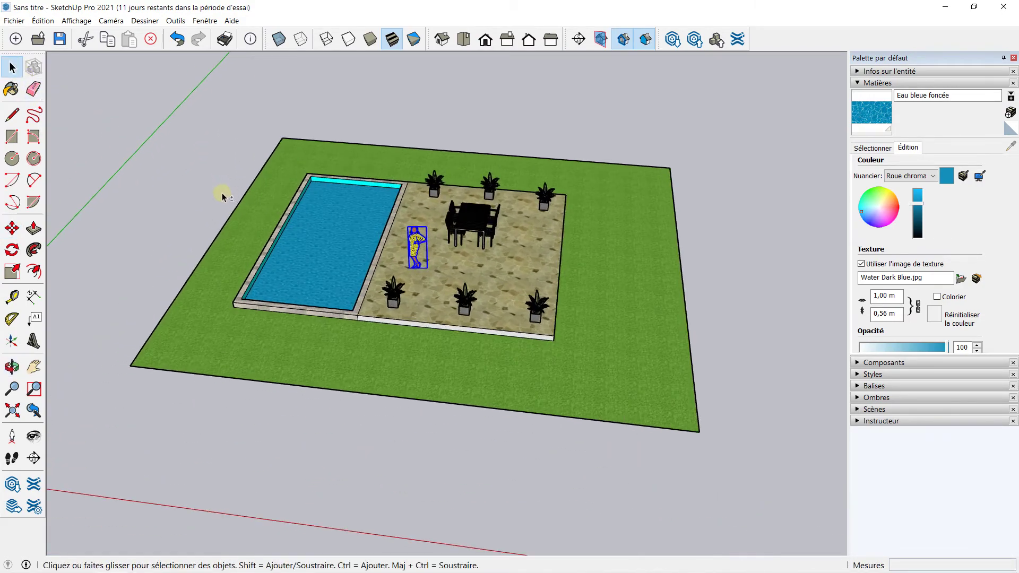
scroll(224, 197, "up", 2)
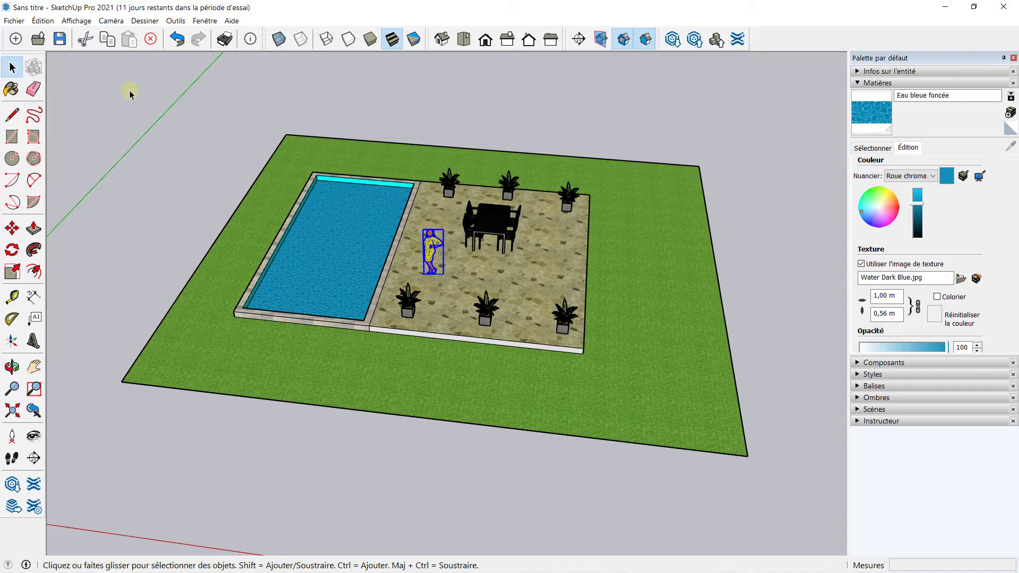
mouse_move(144, 97)
middle_mouse_down()
mouse_move(151, 119)
mouse_move(164, 107)
middle_mouse_up()
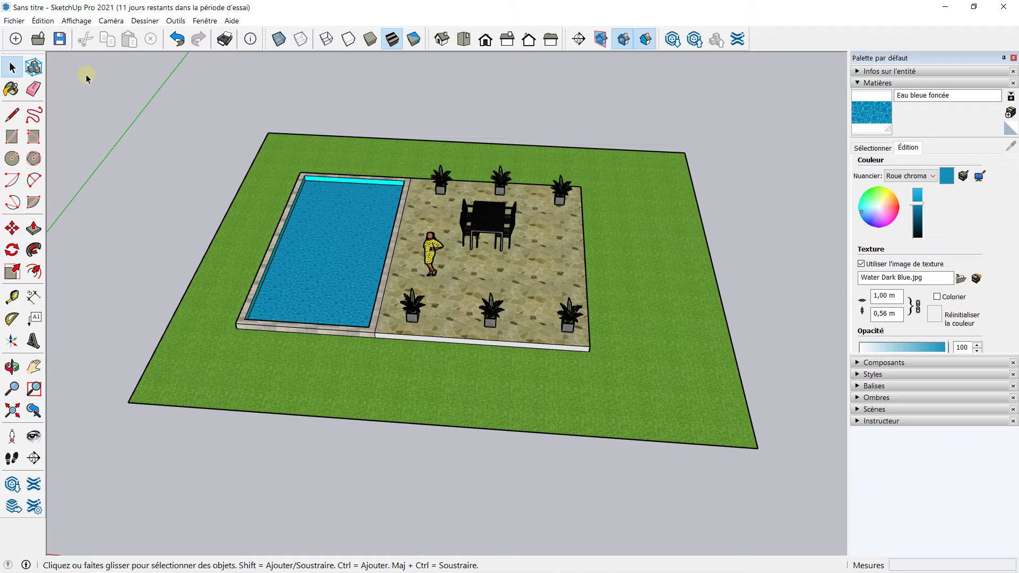
mouse_move(542, 295)
middle_mouse_down()
mouse_move(610, 257)
mouse_move(637, 220)
mouse_move(651, 226)
mouse_move(636, 251)
mouse_move(596, 257)
middle_mouse_up()
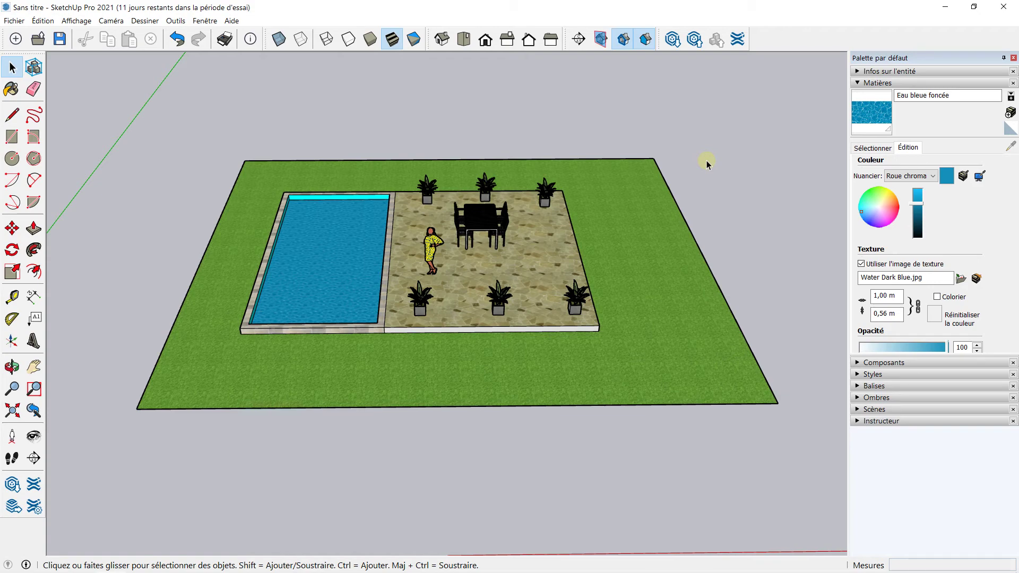
mouse_move(689, 216)
middle_mouse_down()
mouse_move(604, 251)
mouse_move(700, 182)
mouse_move(735, 212)
middle_mouse_up()
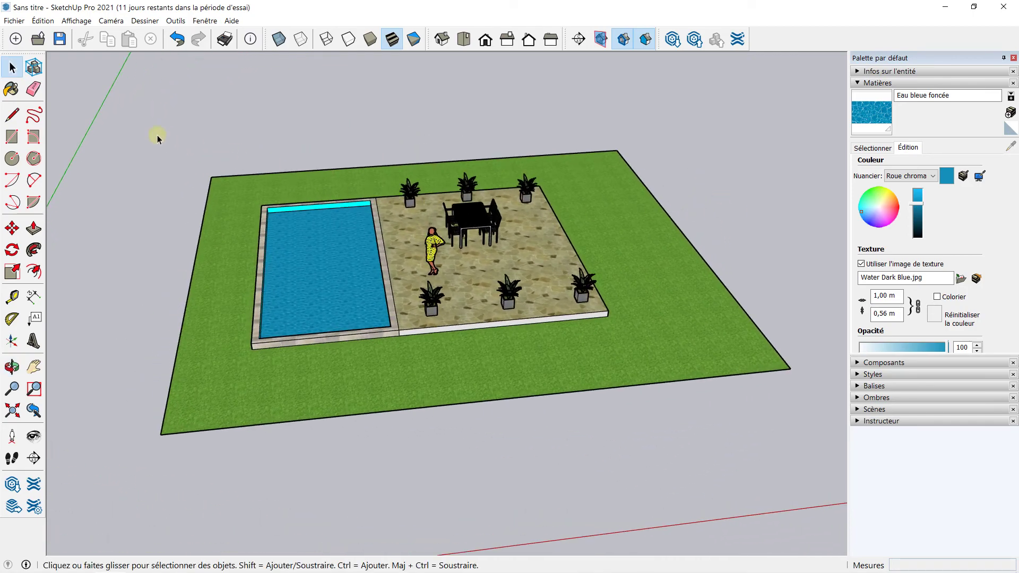